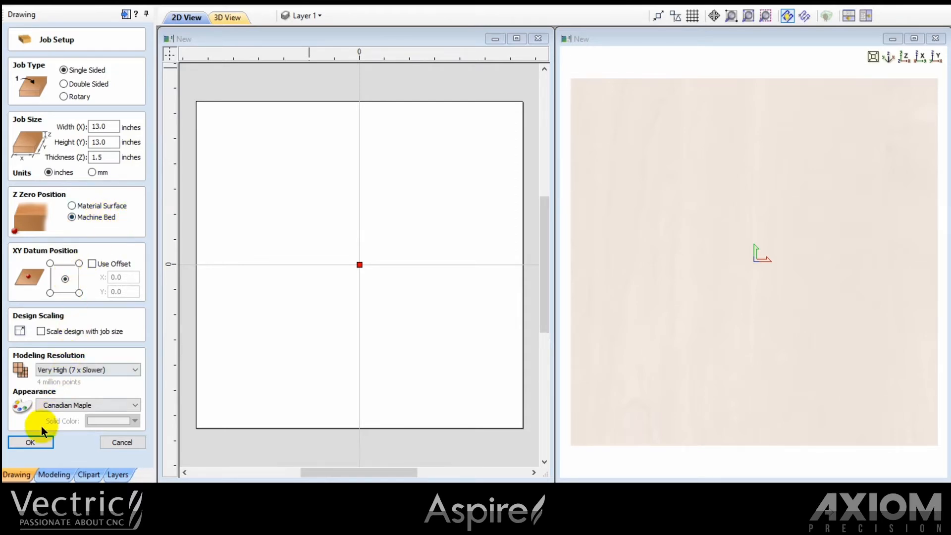
Step: Accept the 13 x 13 x 1.5 inch job setup and draw a 9-inch diameter circle centred at X 0, Y 0
{"action": "left_click", "coordinate": [31, 443]}
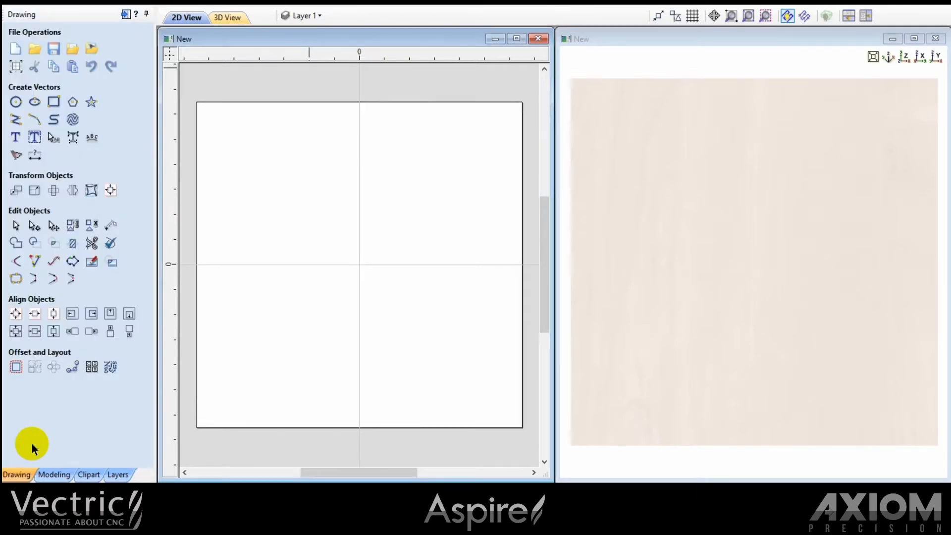
{"action": "left_click", "coordinate": [16, 102]}
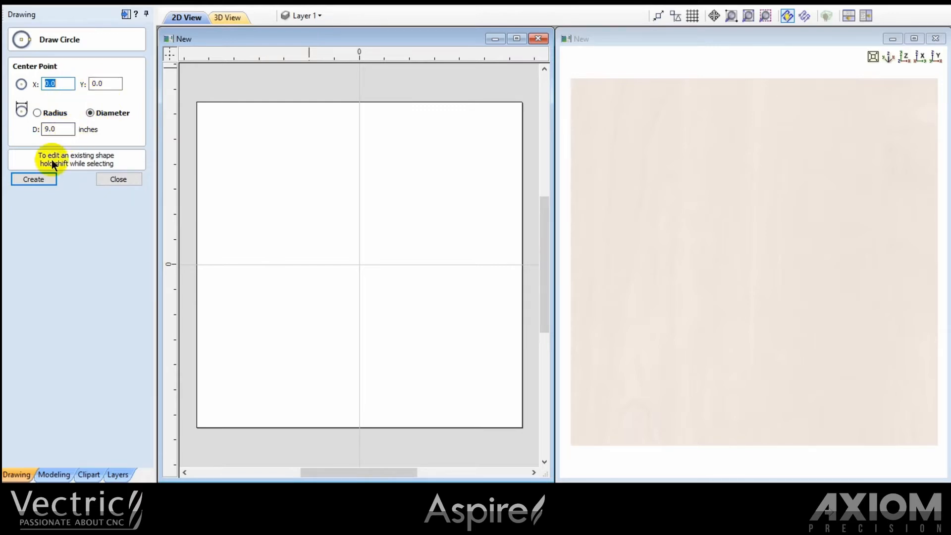
{"action": "left_click", "coordinate": [39, 179]}
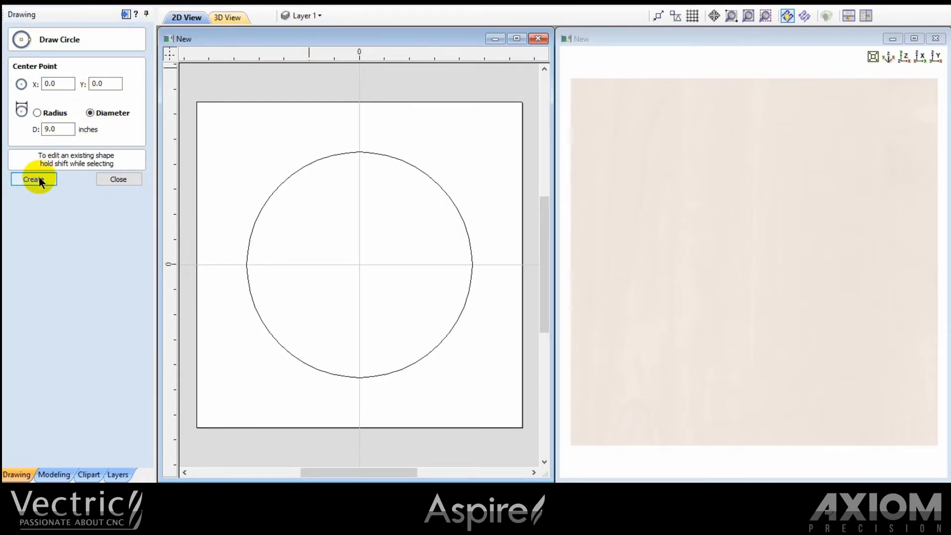
{"action": "left_click", "coordinate": [110, 180]}
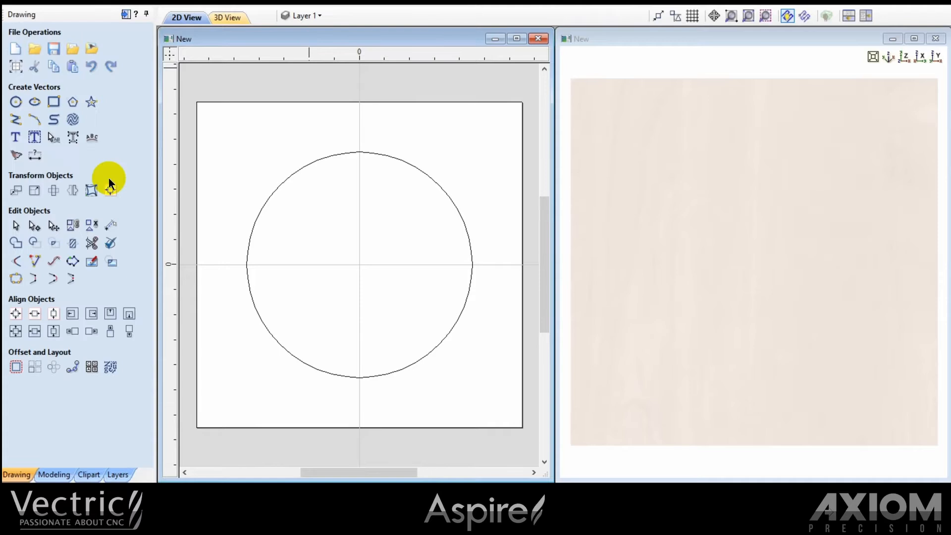
Step: Create a rounded dome component named Base from the circle, with a 30-degree angle, 0 base height and no height limit
{"action": "left_click", "coordinate": [53, 473]}
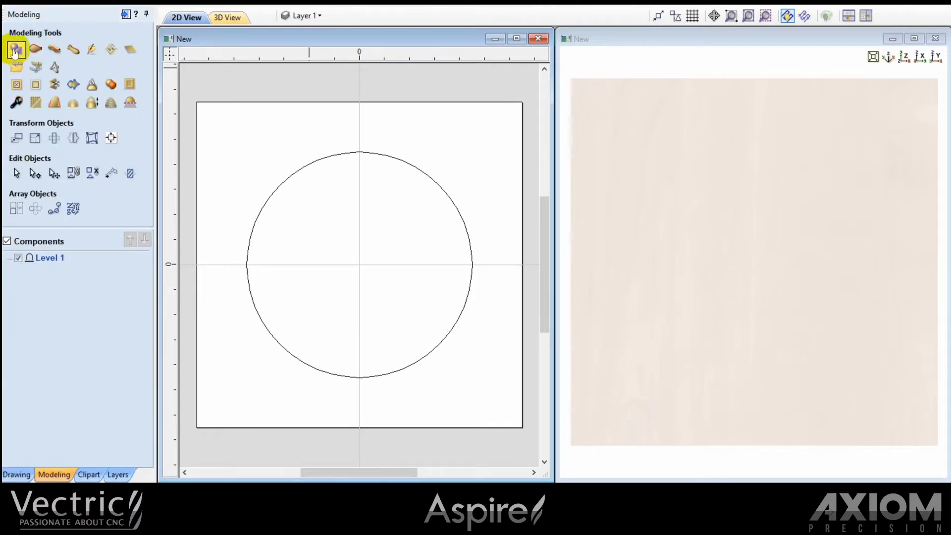
{"action": "left_click", "coordinate": [277, 188]}
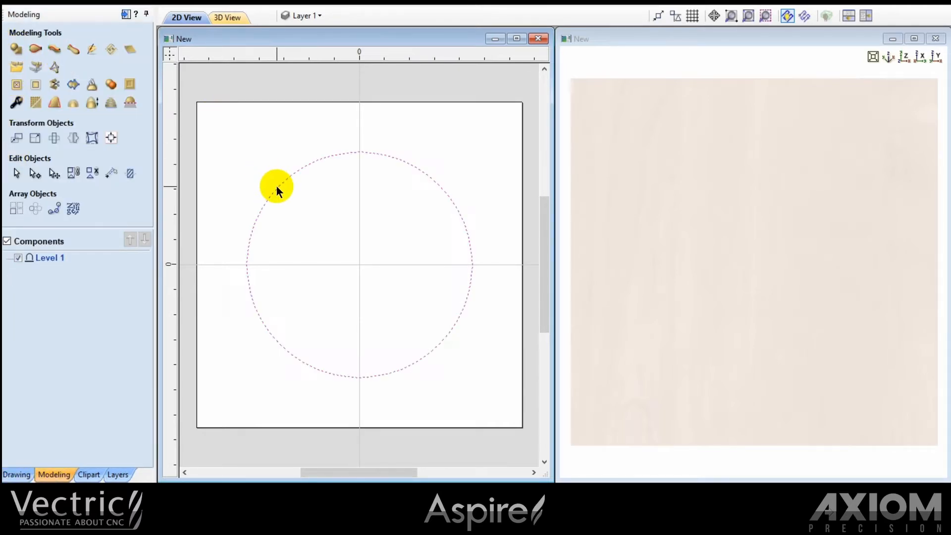
{"action": "left_click", "coordinate": [14, 48]}
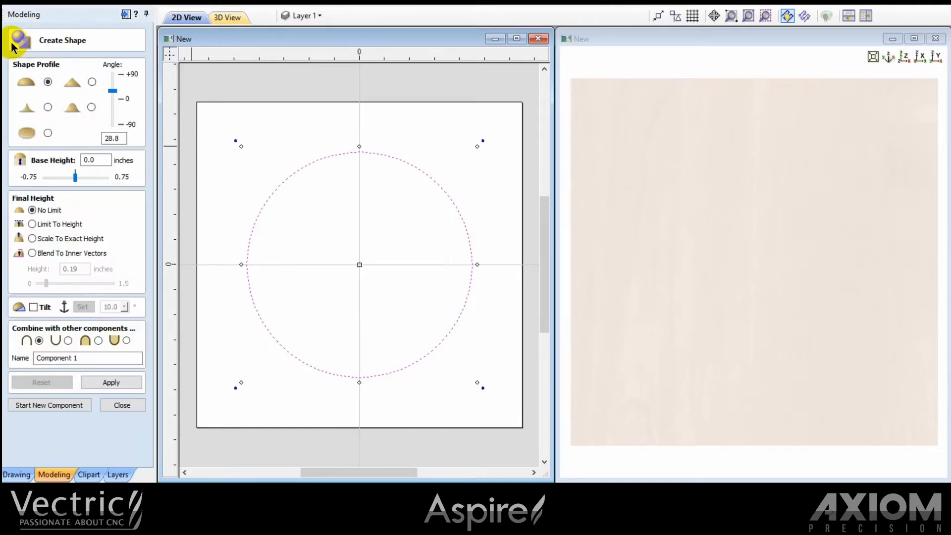
{"action": "double_click", "coordinate": [124, 140]}
{"action": "type", "text": "3"}
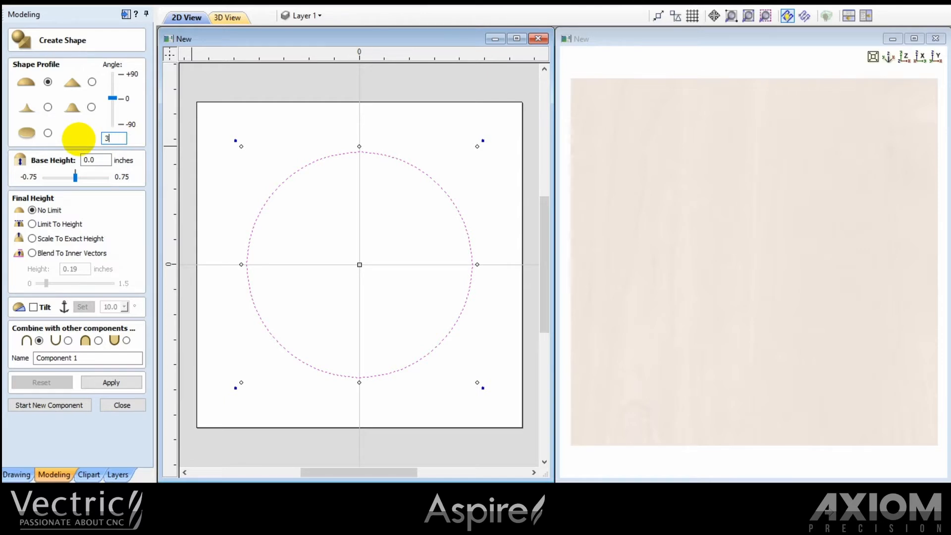
{"action": "type", "text": "0"}
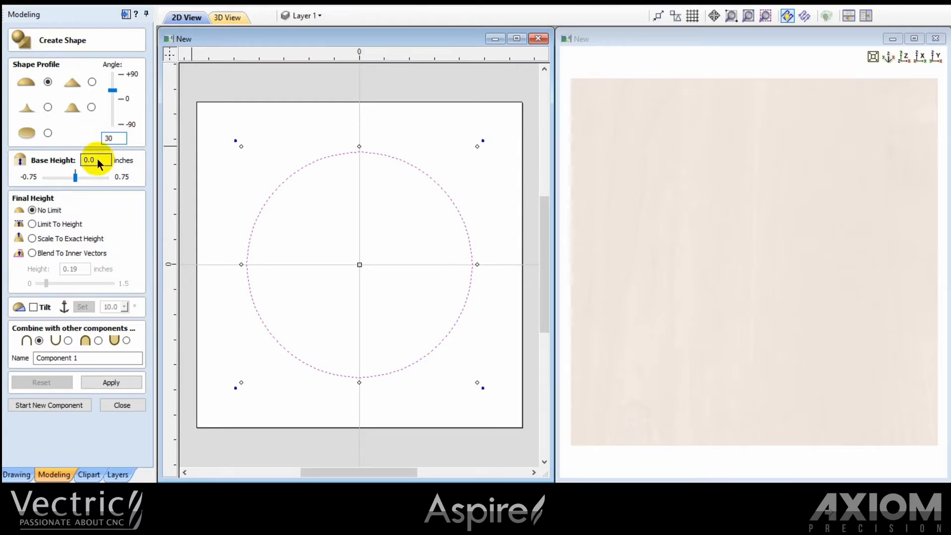
{"action": "triple_click", "coordinate": [84, 358]}
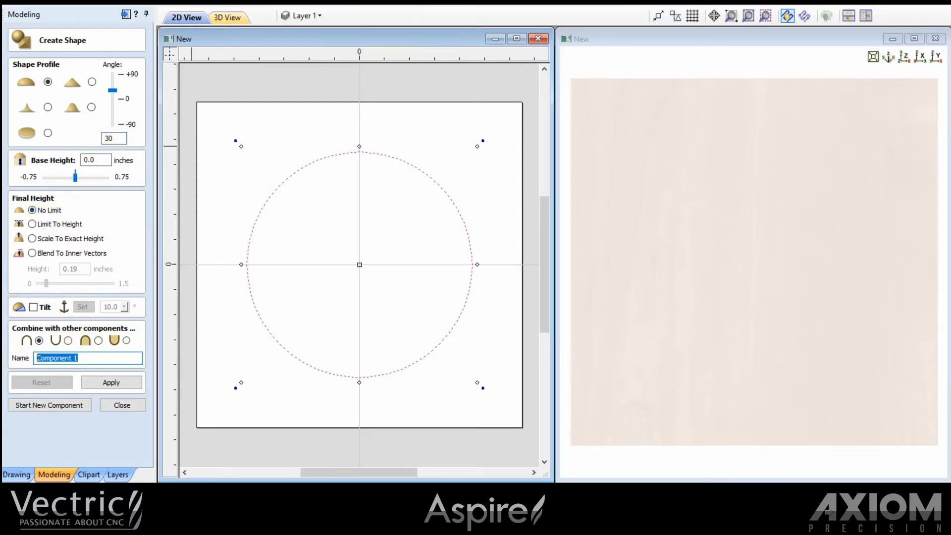
{"action": "type", "text": "Base"}
{"action": "left_click", "coordinate": [99, 383]}
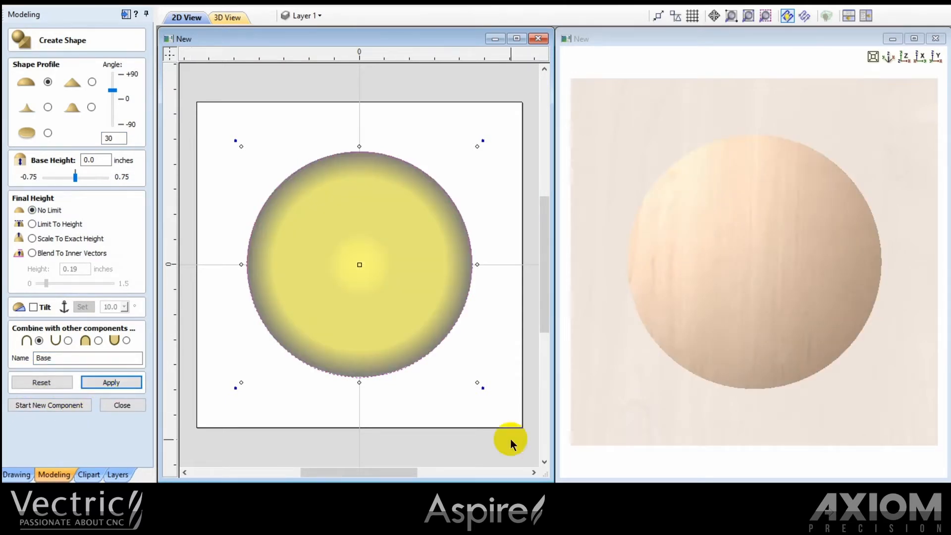
{"action": "left_click_drag", "start_coordinate": [679, 439], "coordinate": [714, 420]}
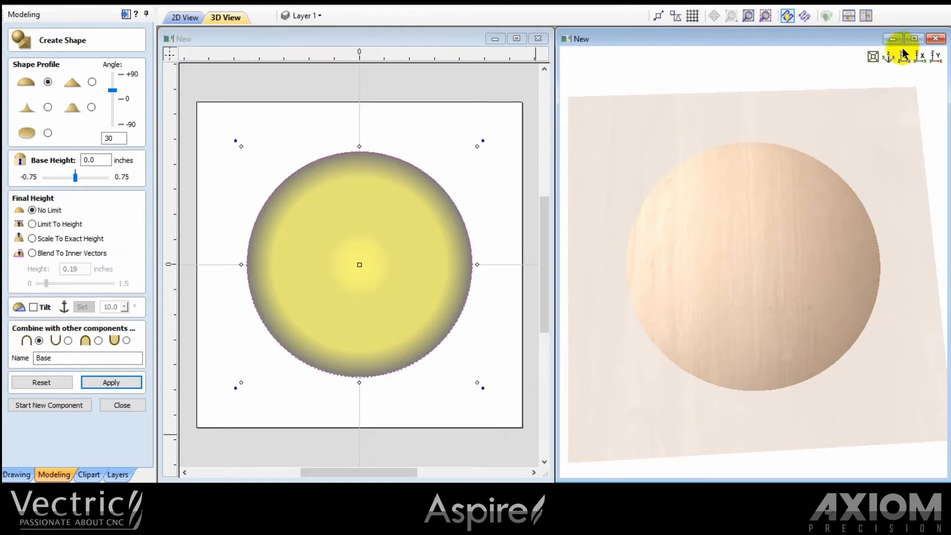
{"action": "left_click", "coordinate": [905, 56]}
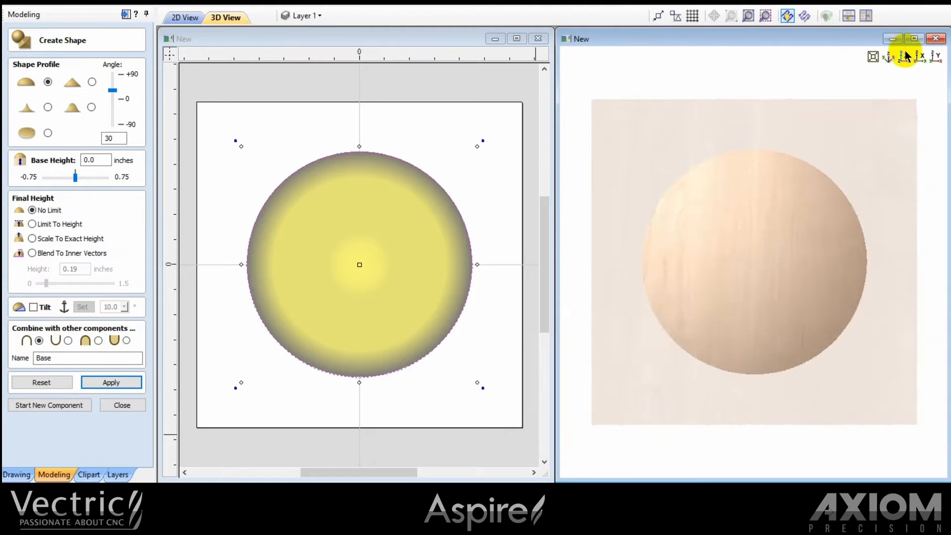
{"action": "left_click", "coordinate": [121, 405]}
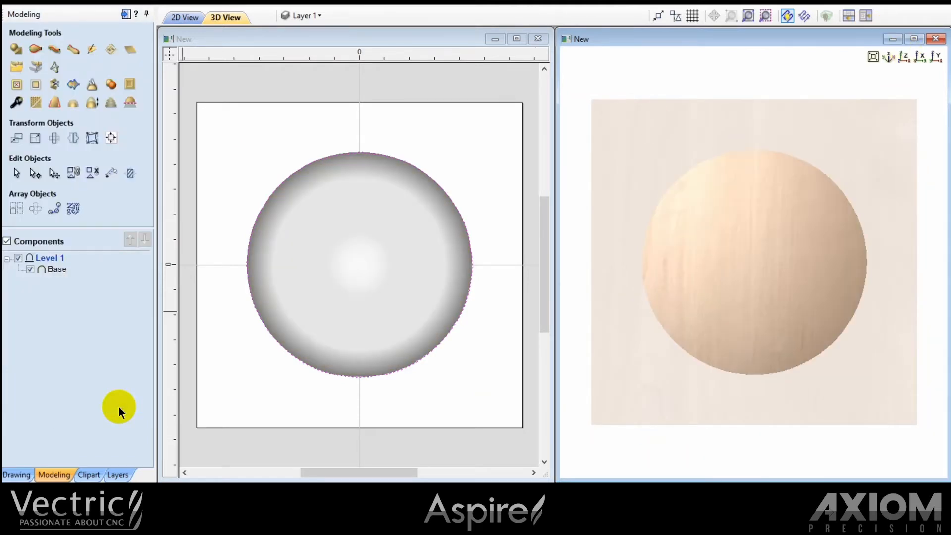
Step: Insert the Fleur_de_Lys1 model from the Decorative clipart folder onto the dome
{"action": "left_click", "coordinate": [89, 474]}
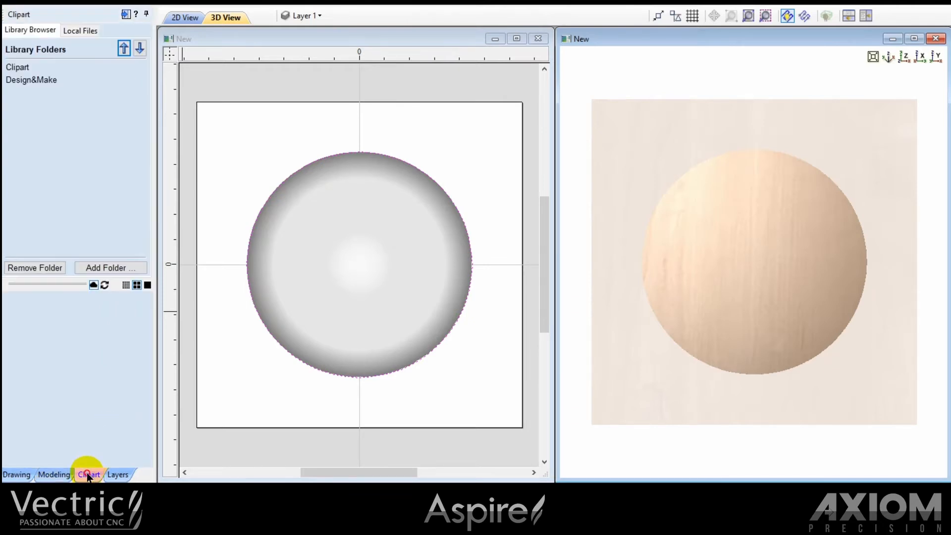
{"action": "left_click", "coordinate": [20, 68]}
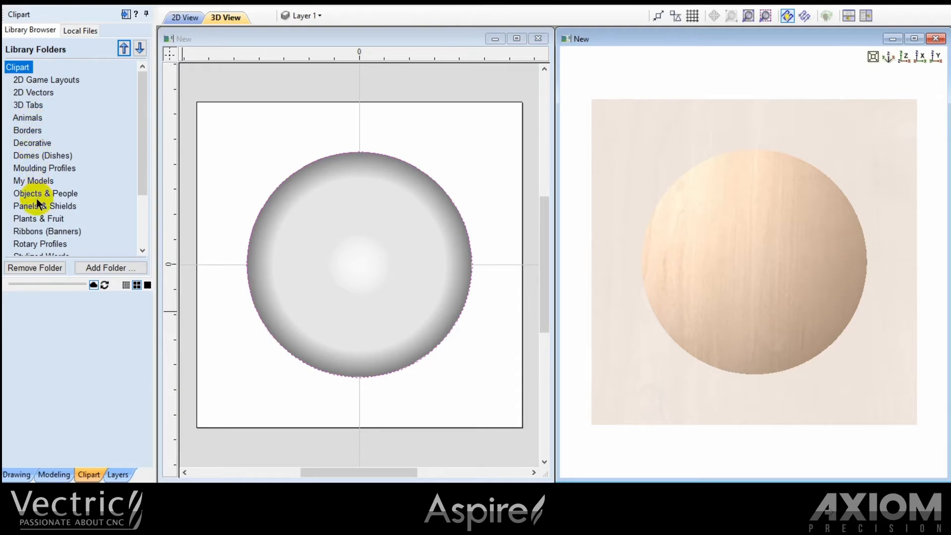
{"action": "left_click", "coordinate": [36, 144]}
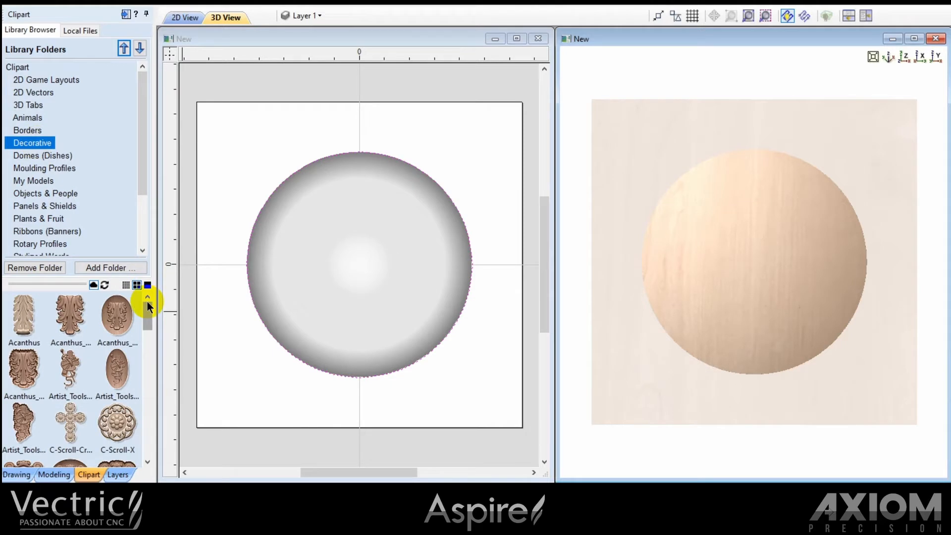
{"action": "left_click_drag", "start_coordinate": [147, 303], "coordinate": [149, 361]}
{"action": "double_click", "coordinate": [25, 338]}
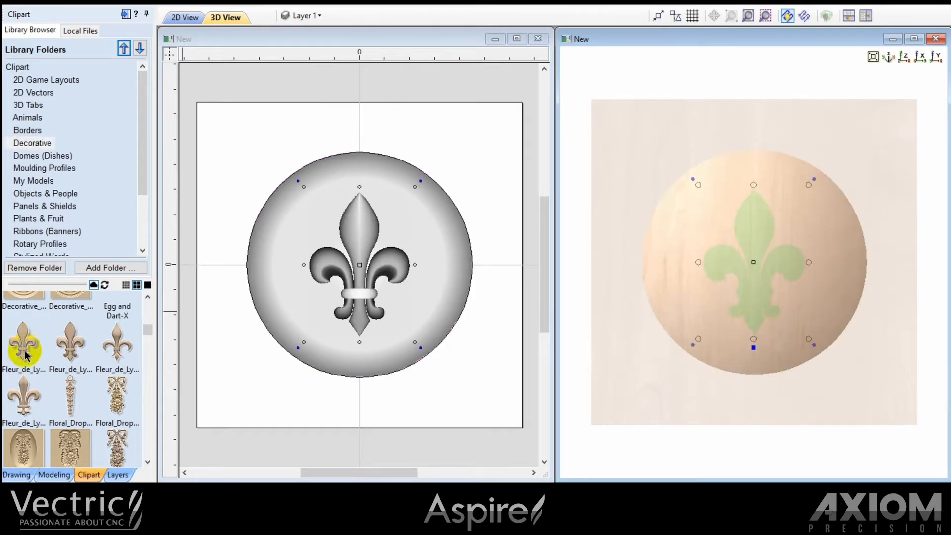
Step: Resize the fleur-de-lys component to 2 inches wide about its centre, with X and Y linked and Z scaled automatically
{"action": "left_click", "coordinate": [53, 473]}
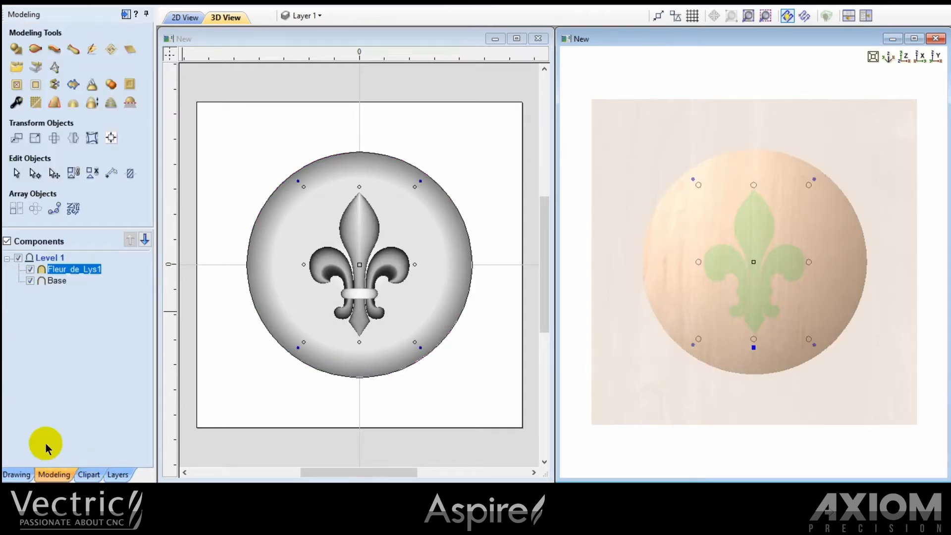
{"action": "left_click", "coordinate": [35, 141]}
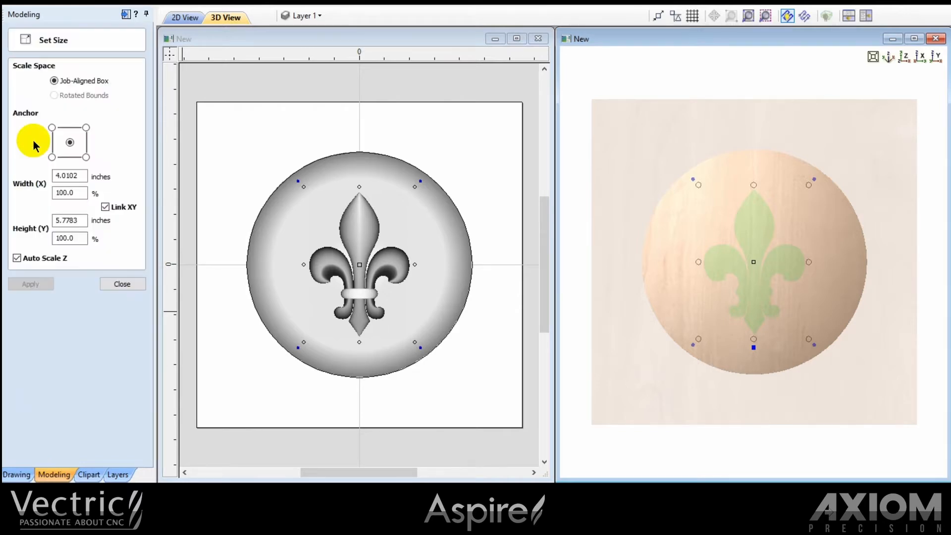
{"action": "double_click", "coordinate": [70, 175]}
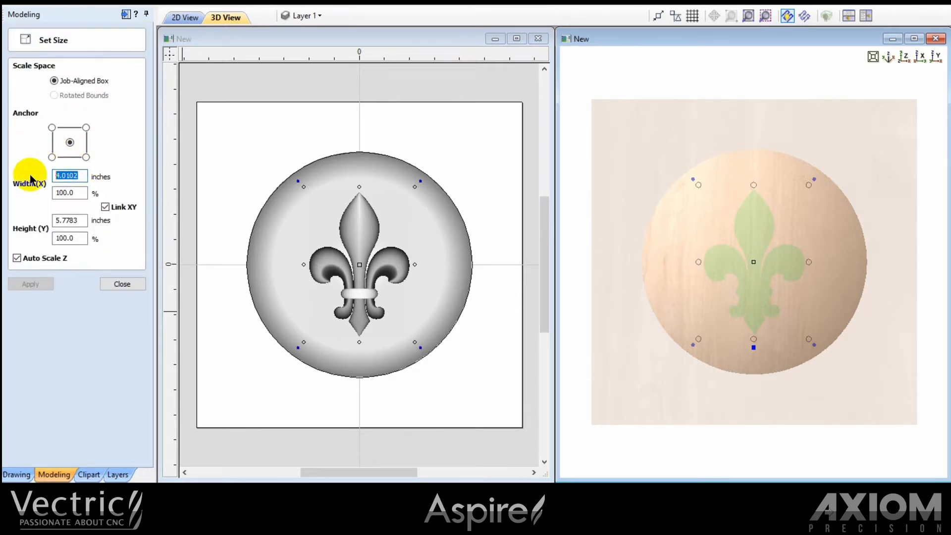
{"action": "type", "text": "2"}
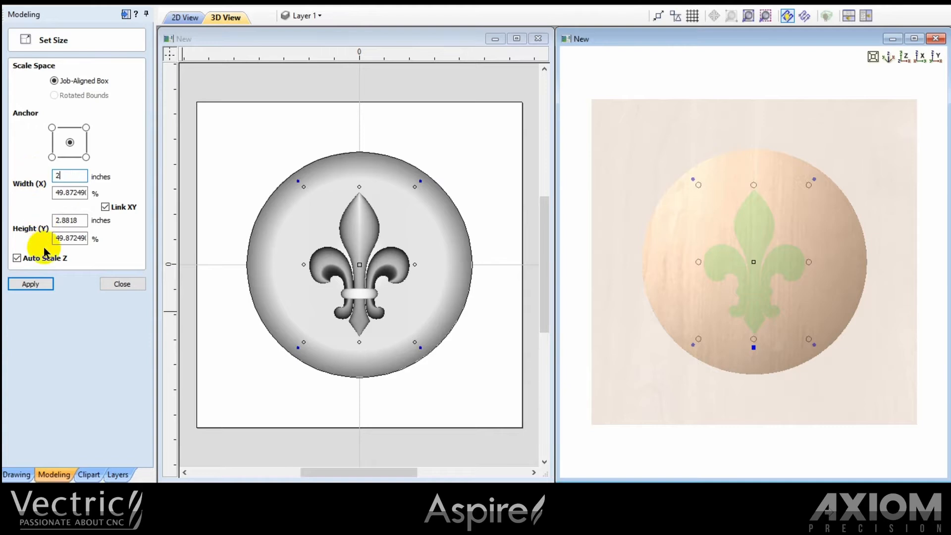
{"action": "left_click", "coordinate": [28, 284]}
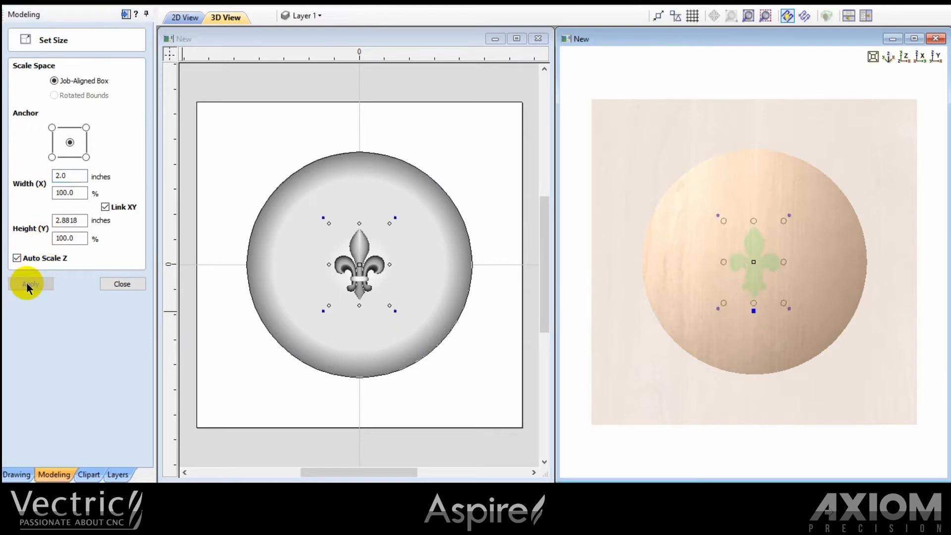
{"action": "left_click", "coordinate": [116, 283]}
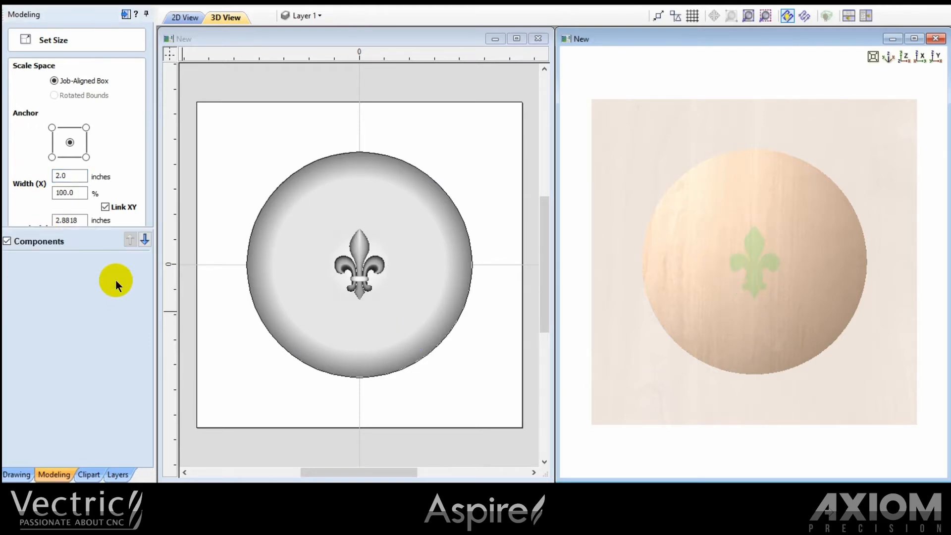
Step: Set the combine mode of the fleur-de-lys component to Add
{"action": "right_click", "coordinate": [80, 268]}
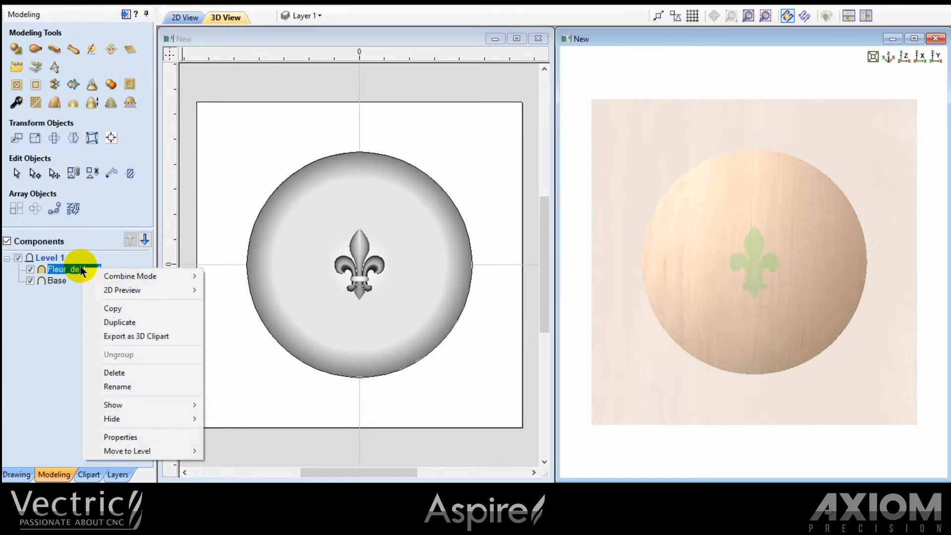
{"action": "mouse_move", "coordinate": [114, 272]}
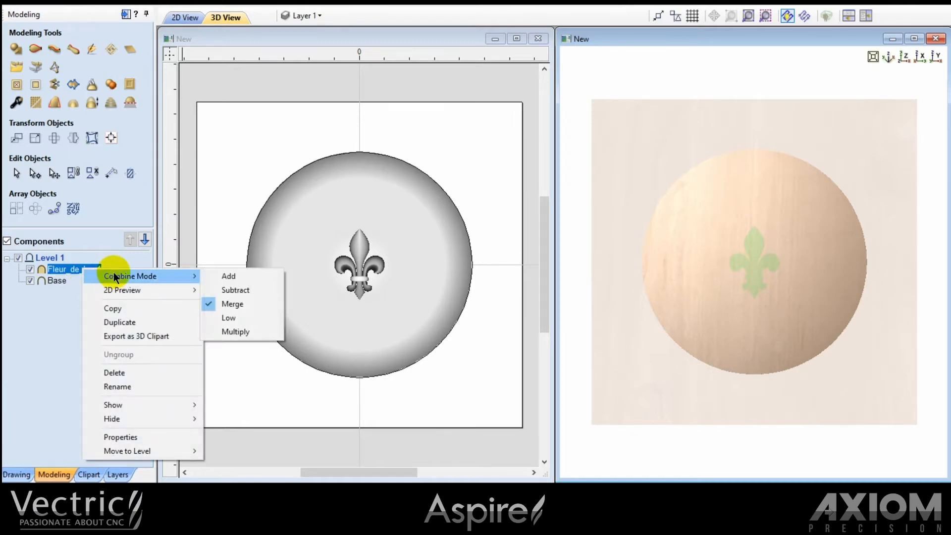
{"action": "left_click", "coordinate": [224, 275]}
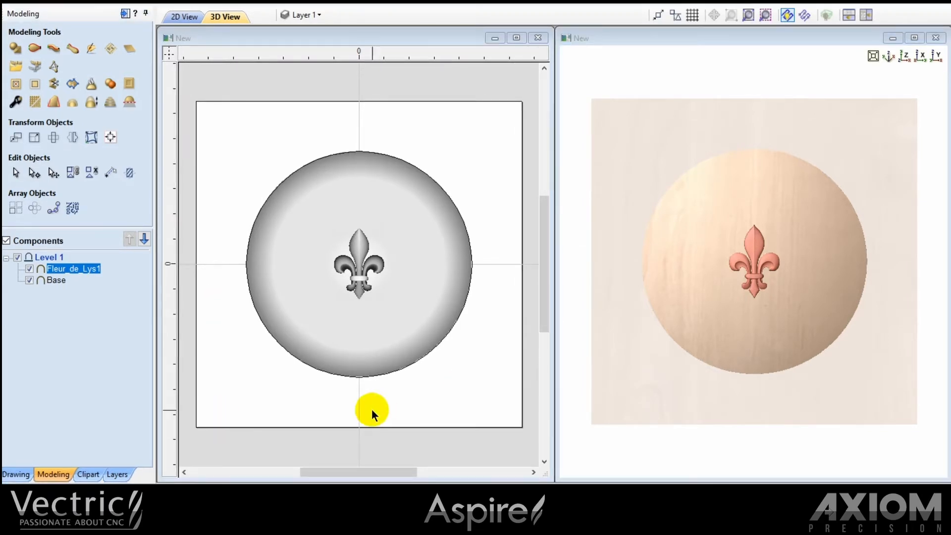
Step: Draw a 5.2-inch diameter circle centred at X 0, Y 0 around the fleur-de-lys
{"action": "left_click", "coordinate": [14, 472]}
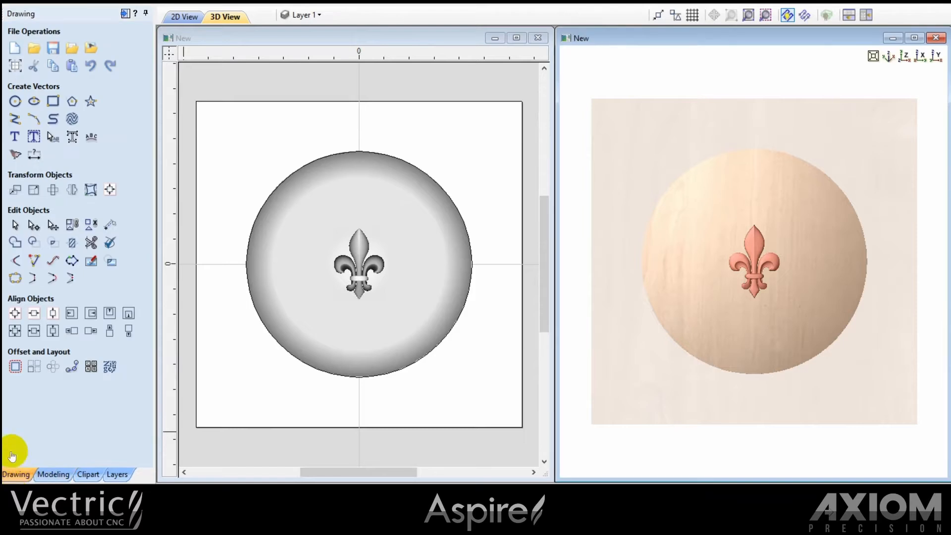
{"action": "left_click", "coordinate": [15, 101]}
{"action": "double_click", "coordinate": [55, 129]}
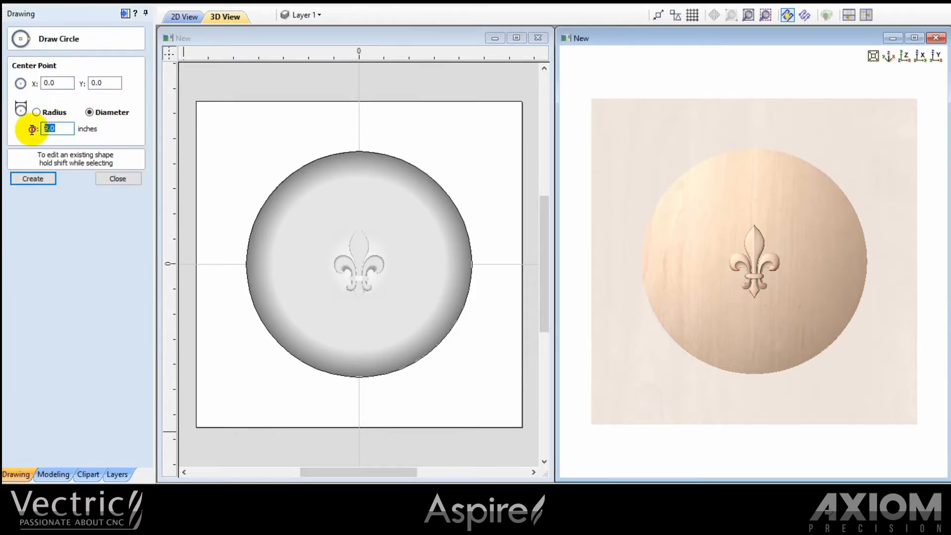
{"action": "type", "text": "5.2"}
{"action": "left_click", "coordinate": [37, 180]}
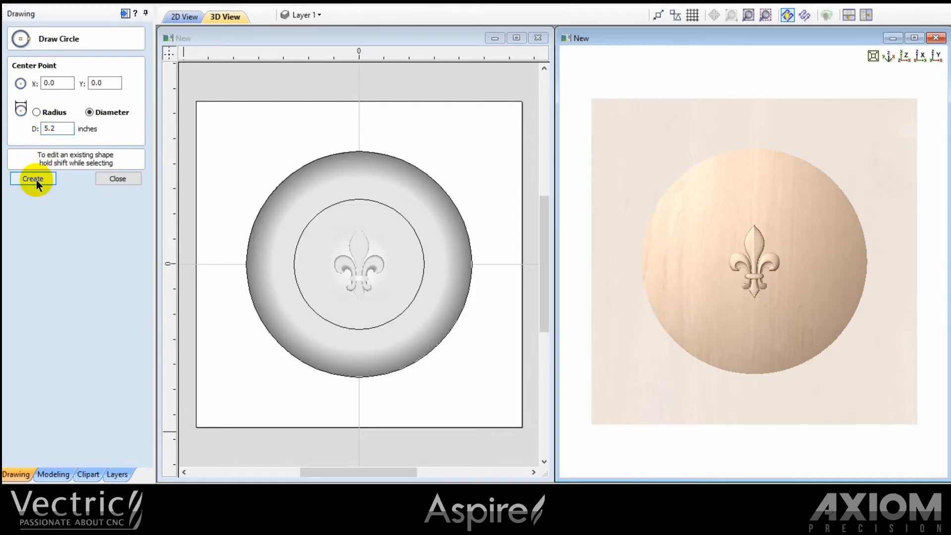
{"action": "left_click", "coordinate": [106, 177]}
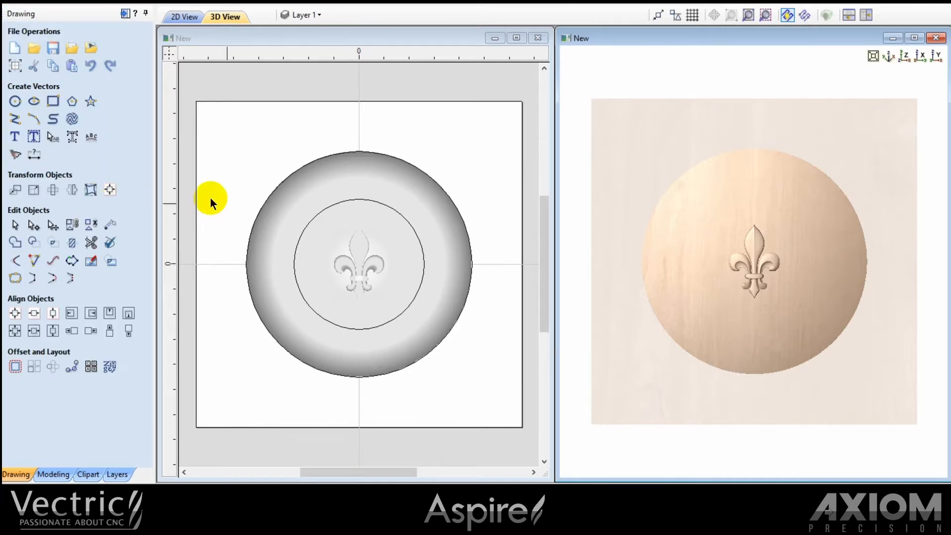
Step: Copy the fleur-de-lys along the 5.2-inch circle as 13 copies, aligned to the curve, on a new layer, with reversed direction
{"action": "left_click", "coordinate": [355, 257]}
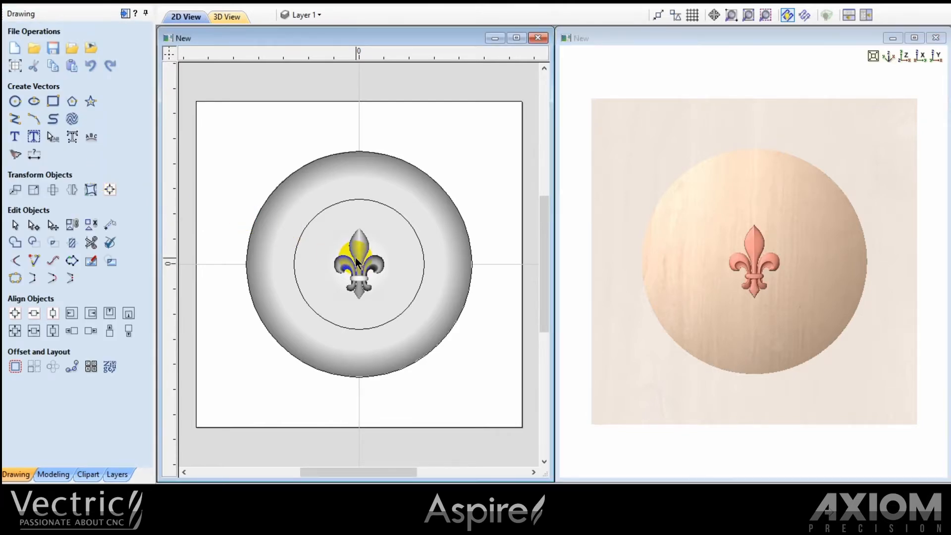
{"action": "left_click", "coordinate": [332, 323]}
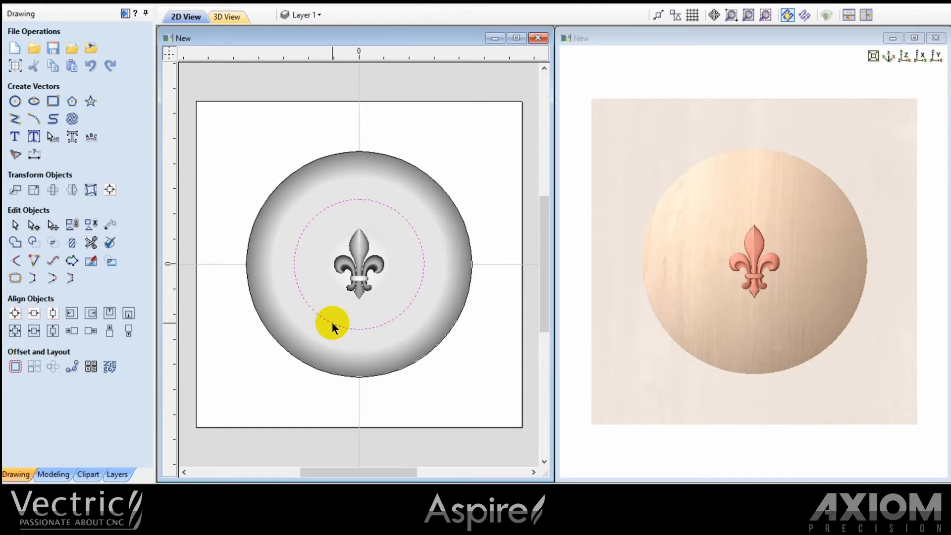
{"action": "left_click", "coordinate": [72, 368]}
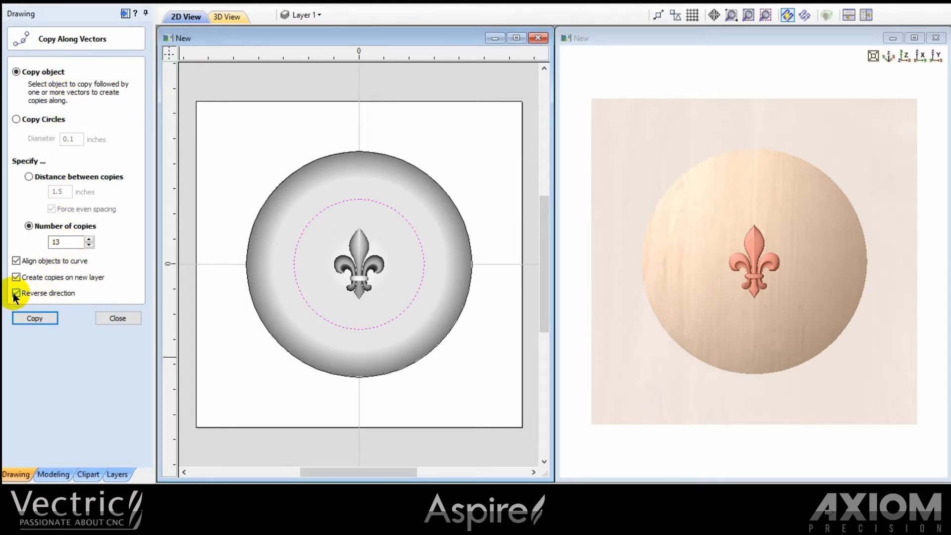
{"action": "left_click", "coordinate": [28, 318]}
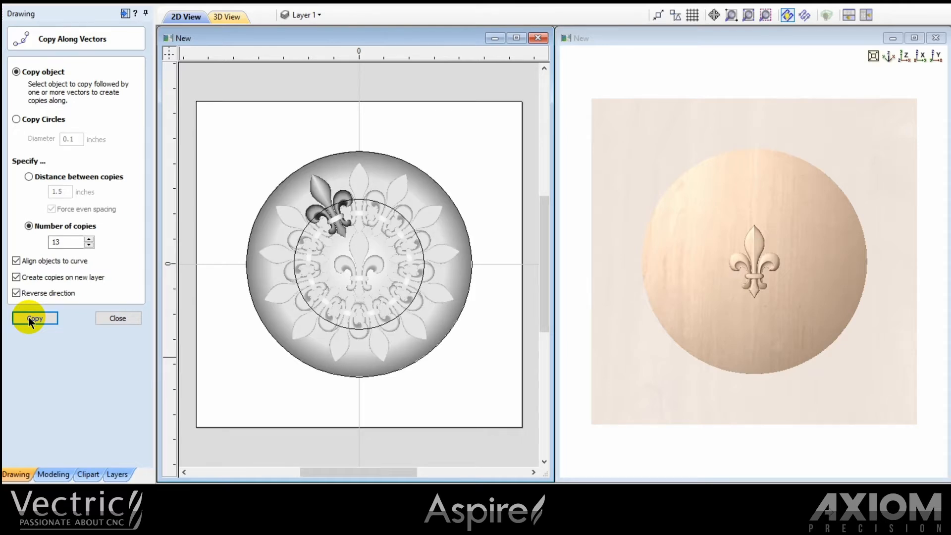
Step: Delete the original fleur-de-lys component at the centre of the dome, leaving the ring of copies
{"action": "left_click", "coordinate": [117, 318]}
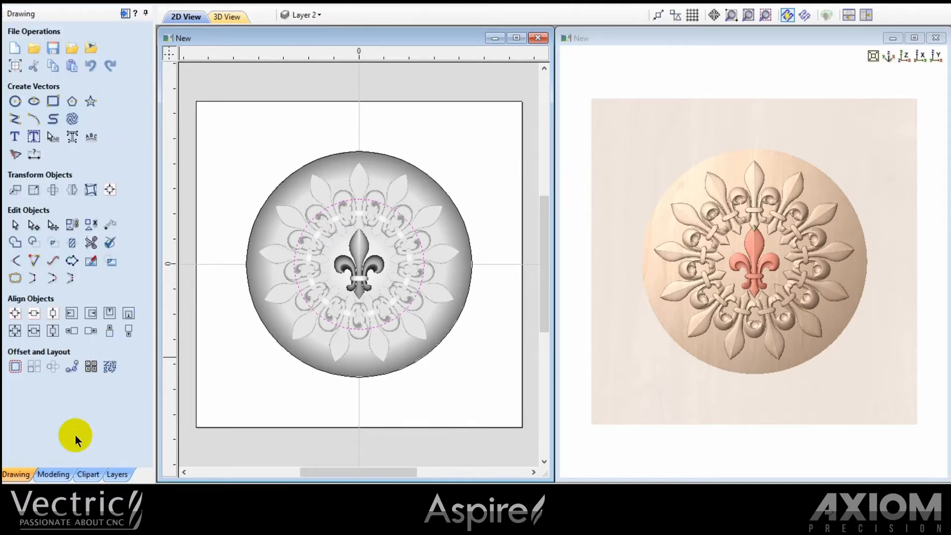
{"action": "left_click", "coordinate": [53, 474]}
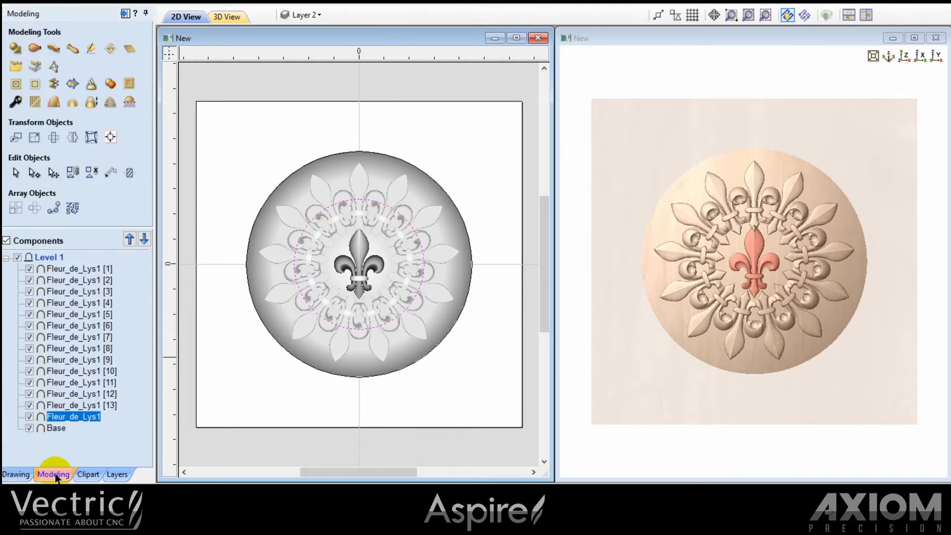
{"action": "right_click", "coordinate": [68, 418]}
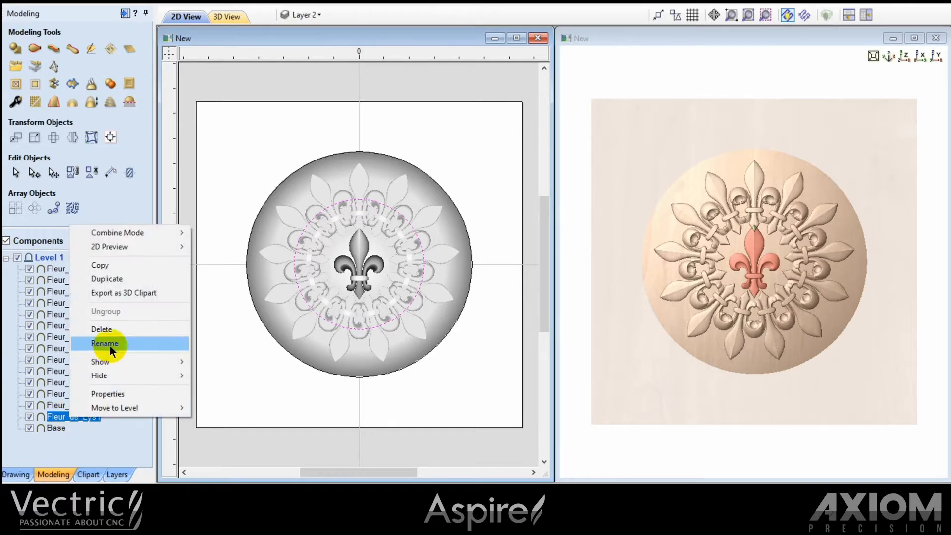
{"action": "left_click", "coordinate": [107, 330]}
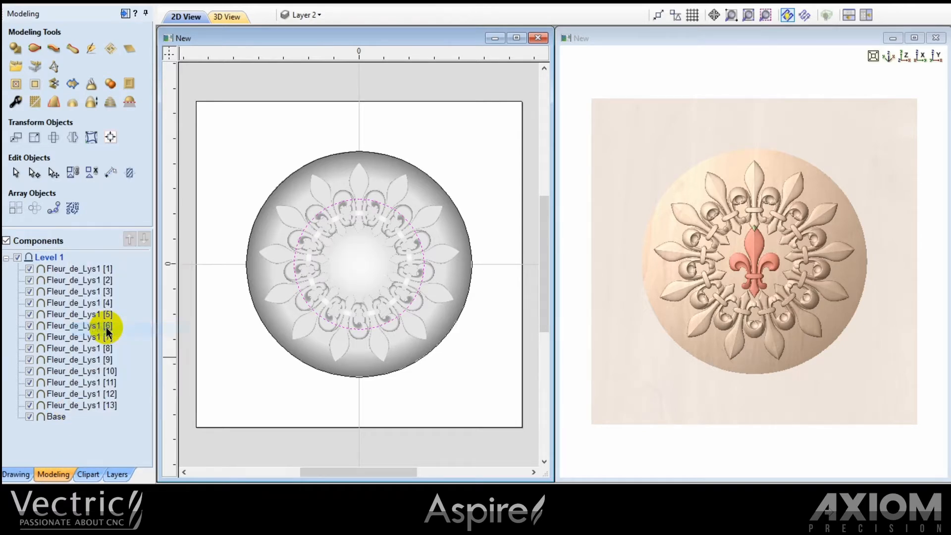
Step: Set the combine mode of all 13 fleur-de-lys copies to Merge
{"action": "left_click", "coordinate": [73, 407]}
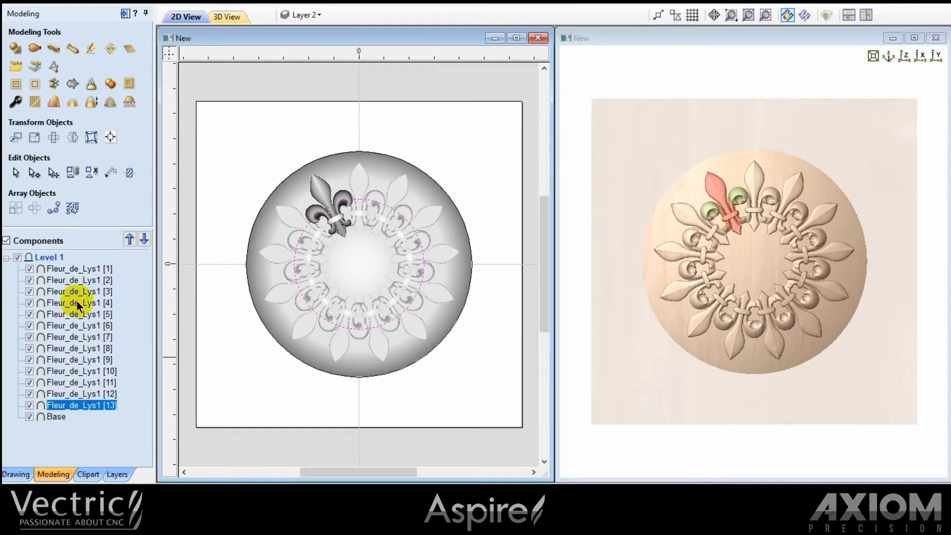
{"action": "left_click", "coordinate": [77, 269], "text": "shift"}
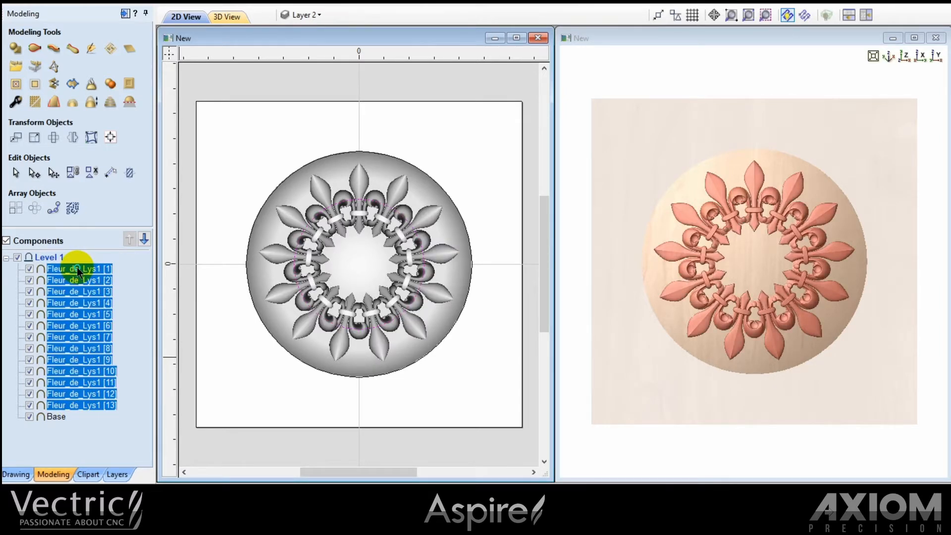
{"action": "right_click", "coordinate": [77, 266]}
{"action": "mouse_move", "coordinate": [104, 276]}
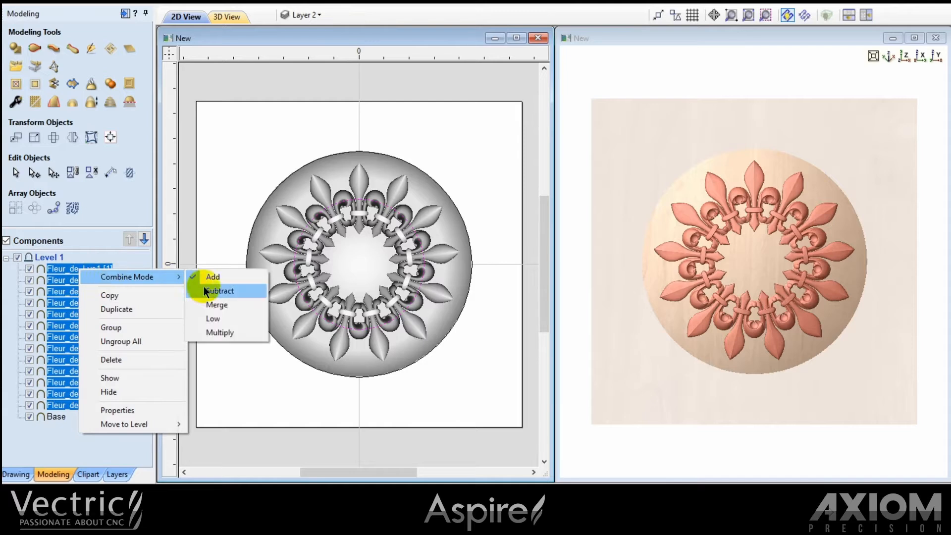
{"action": "left_click", "coordinate": [212, 304]}
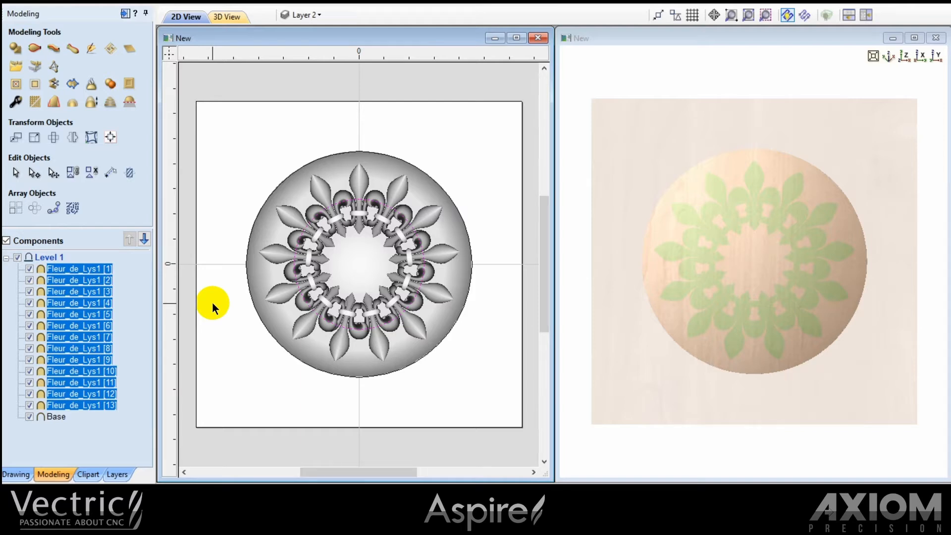
Step: Group the 13 fleur-de-lys copies, set the group's combine mode to Add, and collapse it in the component tree
{"action": "right_click", "coordinate": [106, 338]}
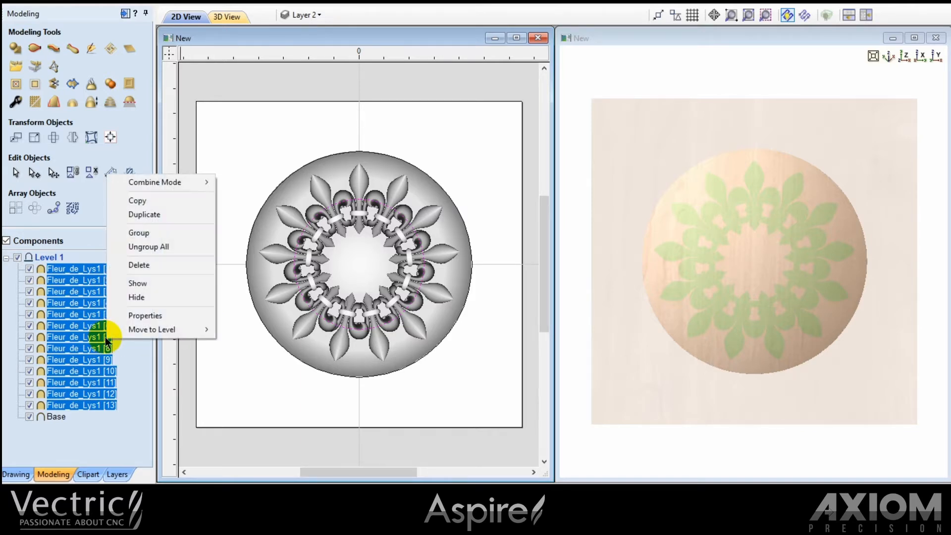
{"action": "left_click", "coordinate": [140, 232]}
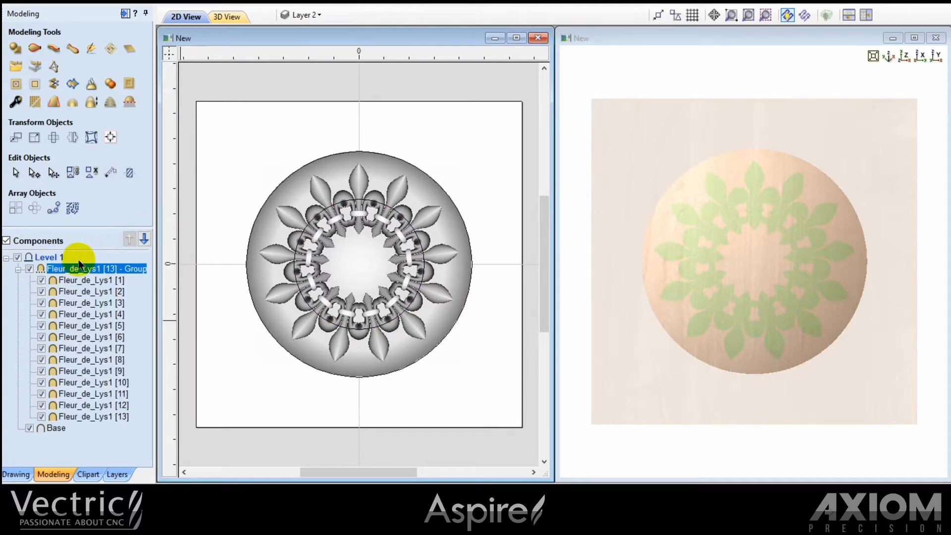
{"action": "right_click", "coordinate": [58, 270]}
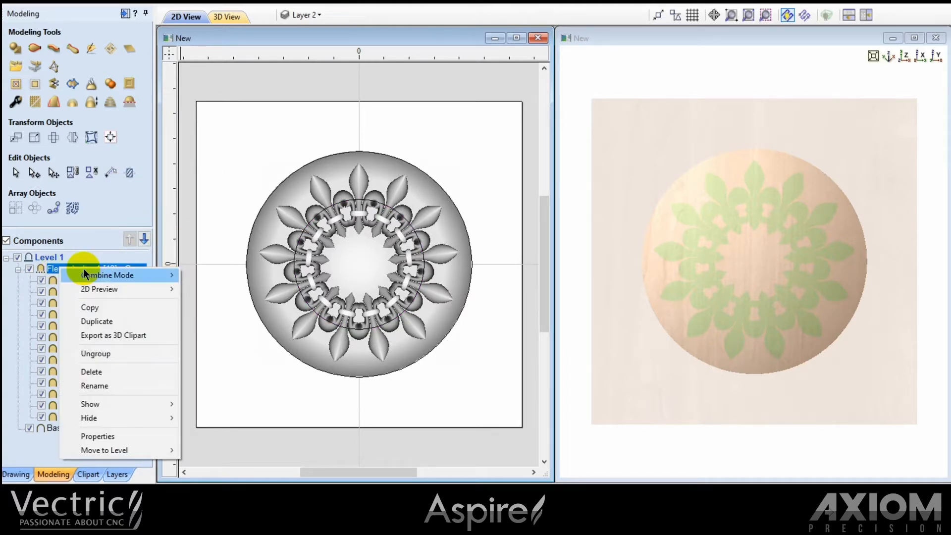
{"action": "mouse_move", "coordinate": [67, 275]}
{"action": "left_click", "coordinate": [206, 275]}
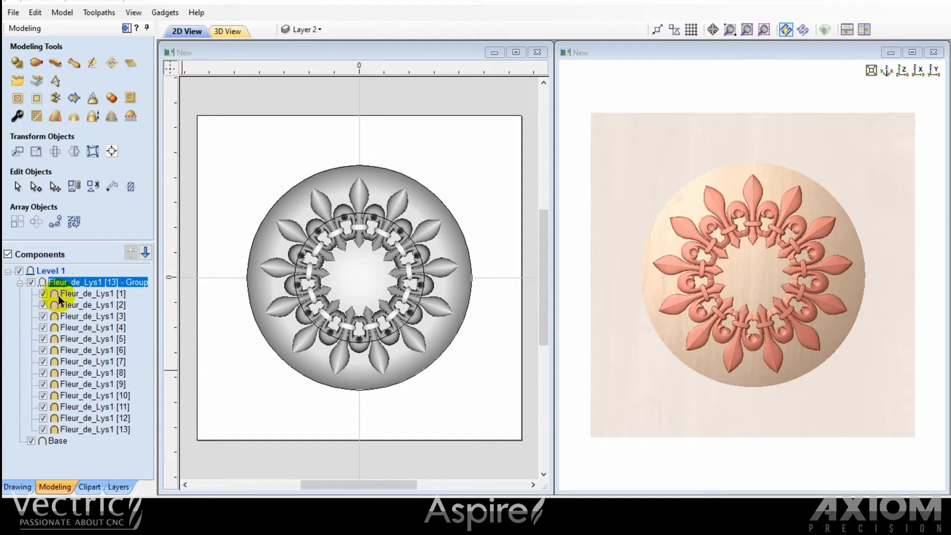
{"action": "left_click", "coordinate": [19, 282]}
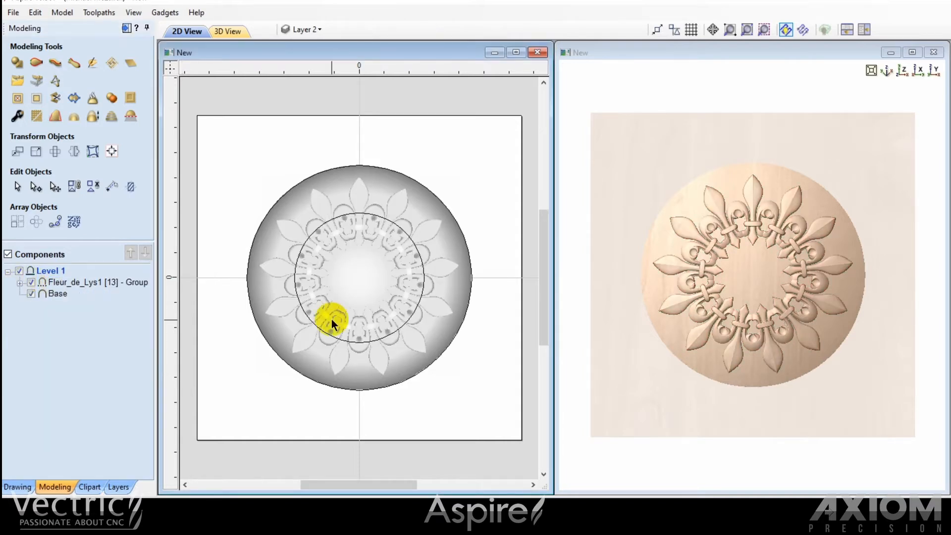
Step: Shrink the 5.2-inch circle about its centre so that it runs through the bands of the fleur-de-lys ring
{"action": "left_click", "coordinate": [407, 320]}
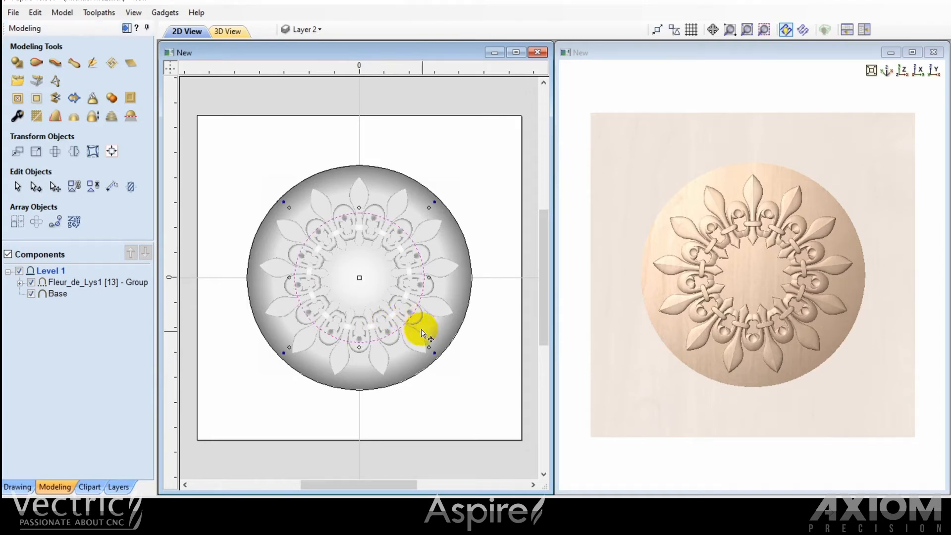
{"action": "left_click_drag", "start_coordinate": [429, 347], "coordinate": [413, 329]}
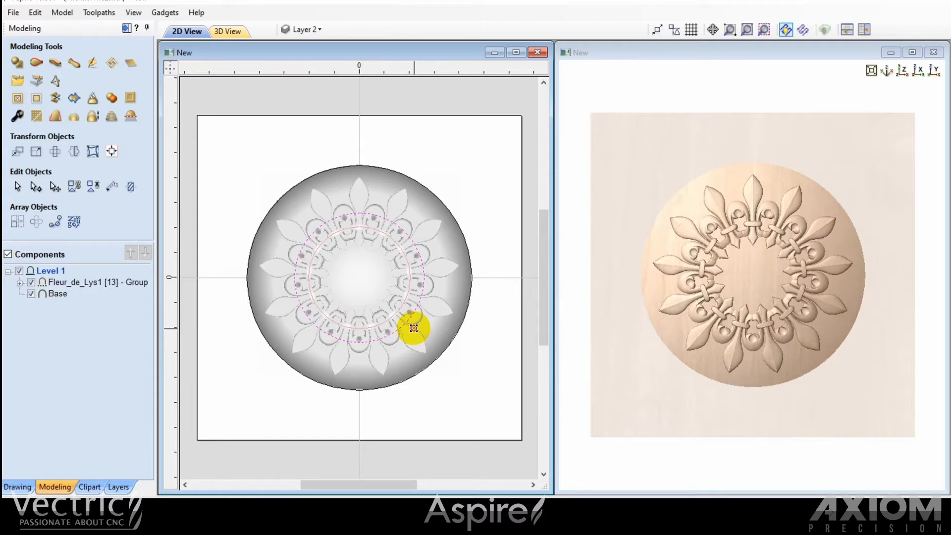
{"action": "left_click_drag", "start_coordinate": [414, 329], "coordinate": [413, 329]}
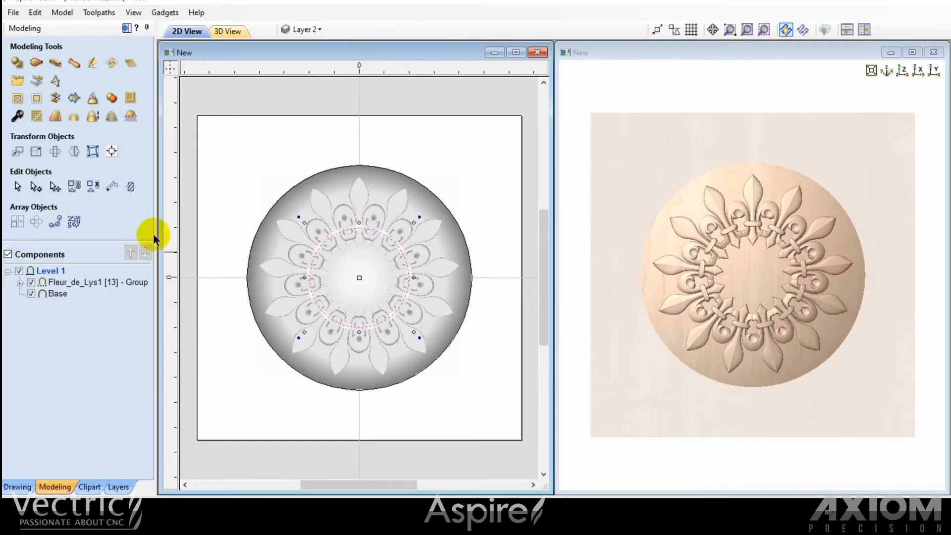
Step: Create a dished shape from the inner circle using the round profile at -30 degrees, 0.0 base height and no height limit
{"action": "left_click", "coordinate": [16, 64]}
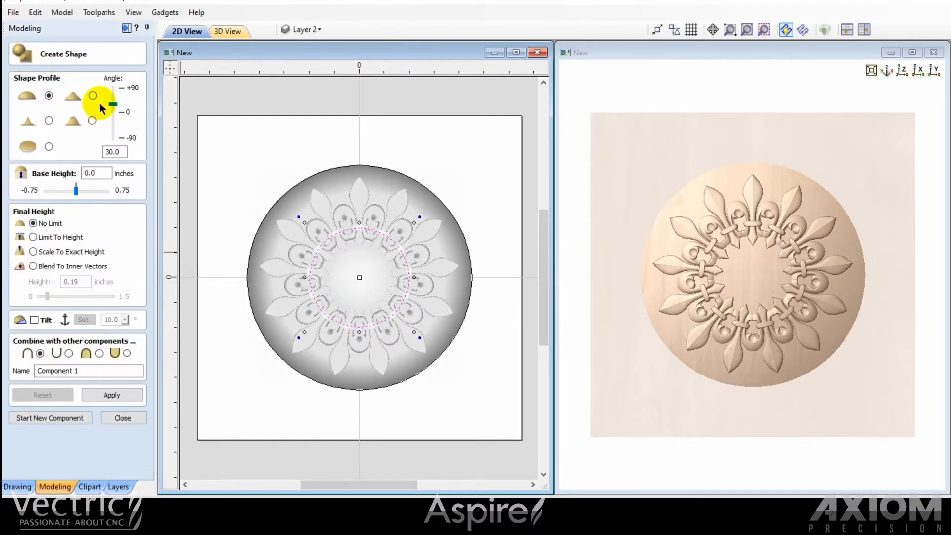
{"action": "left_click_drag", "start_coordinate": [113, 104], "coordinate": [115, 125]}
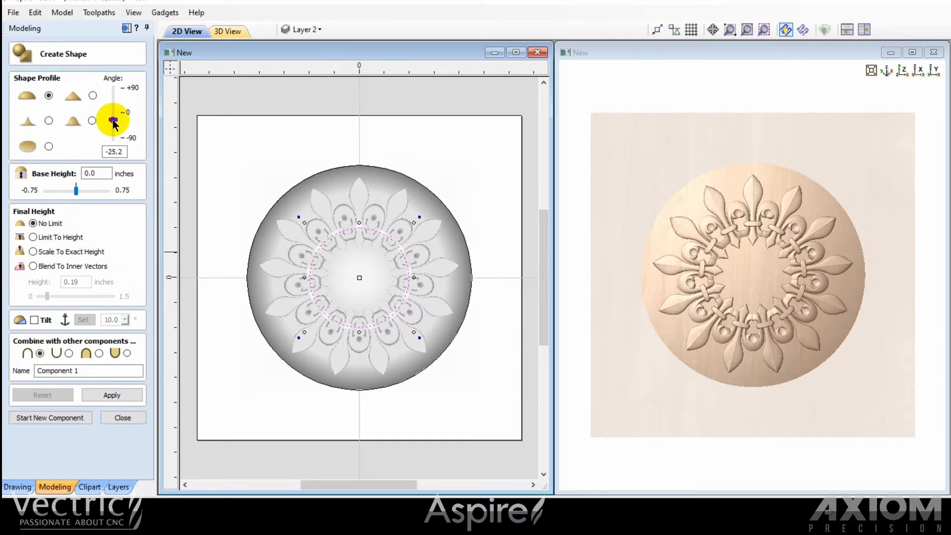
{"action": "left_click", "coordinate": [121, 152]}
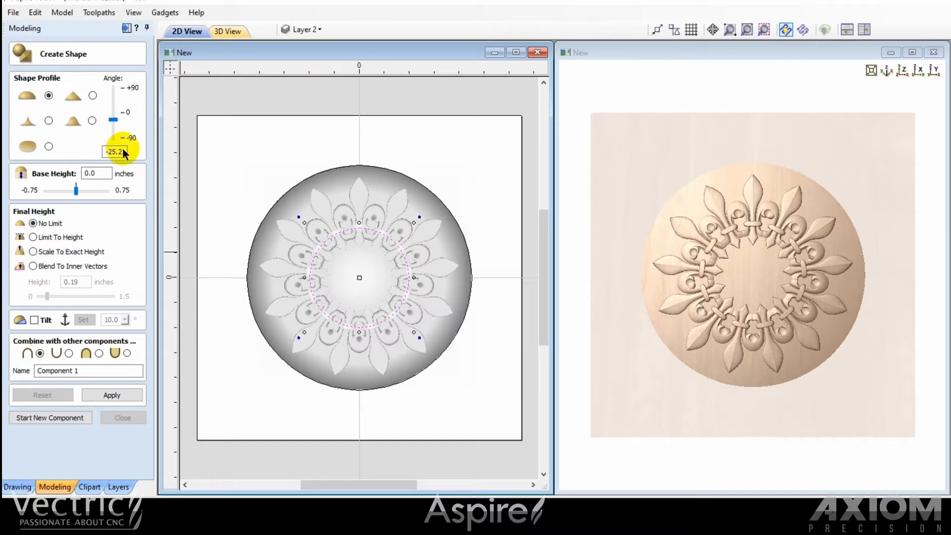
{"action": "key", "text": "Return"}
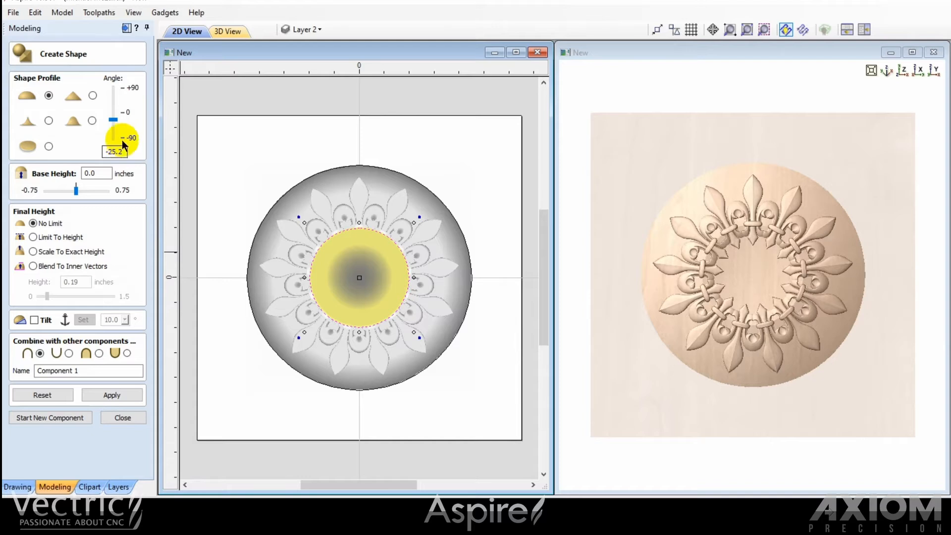
{"action": "left_click_drag", "start_coordinate": [123, 150], "coordinate": [119, 151]}
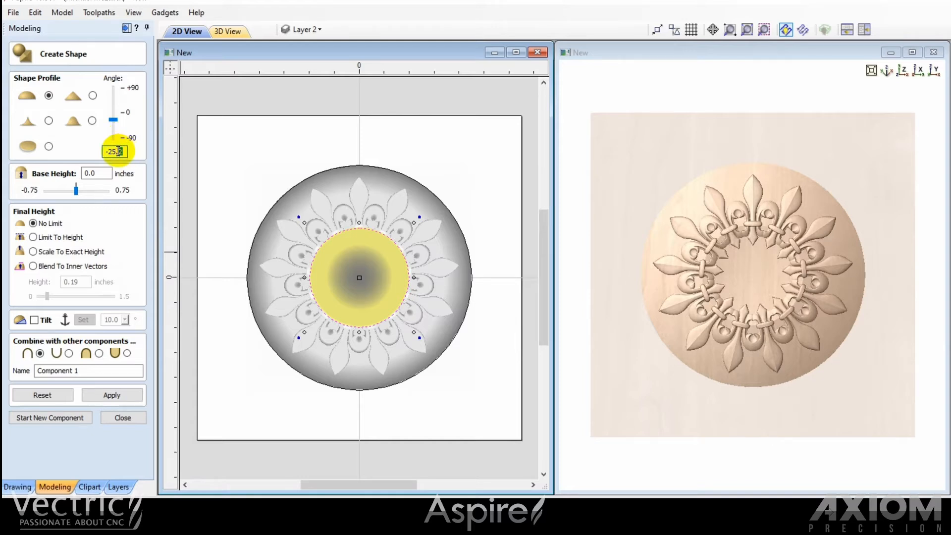
{"action": "key", "text": "BackSpace"}
{"action": "key", "text": "BackSpace"}
{"action": "key", "text": "BackSpace"}
{"action": "key", "text": "BackSpace"}
{"action": "type", "text": "30"}
{"action": "left_click", "coordinate": [112, 395]}
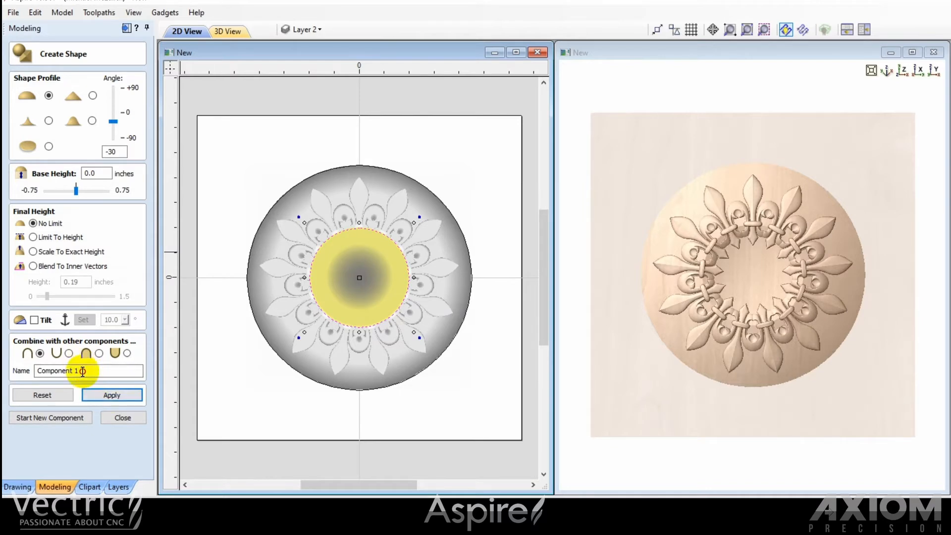
Step: Name the dished shape component Dish and apply it to the model
{"action": "left_click_drag", "start_coordinate": [80, 370], "coordinate": [30, 368]}
{"action": "type", "text": "Dish"}
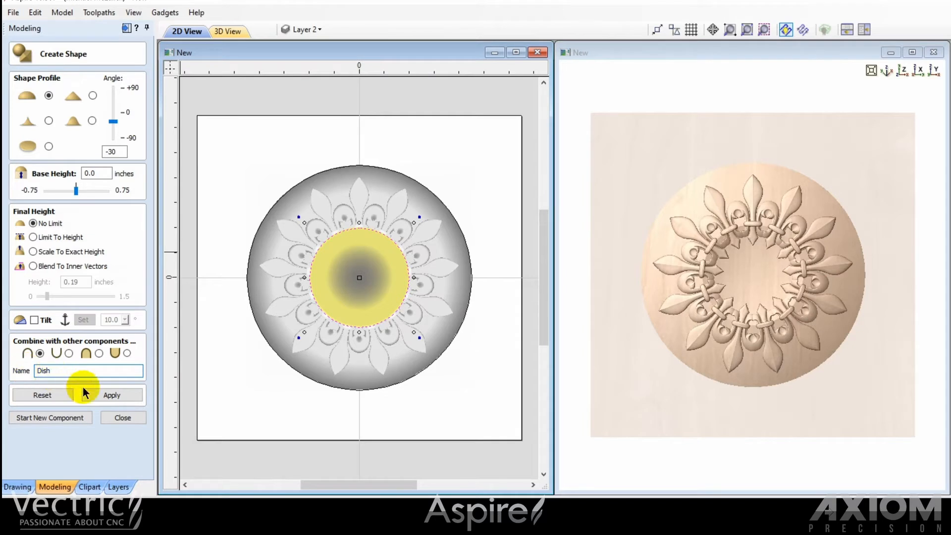
{"action": "left_click", "coordinate": [101, 394]}
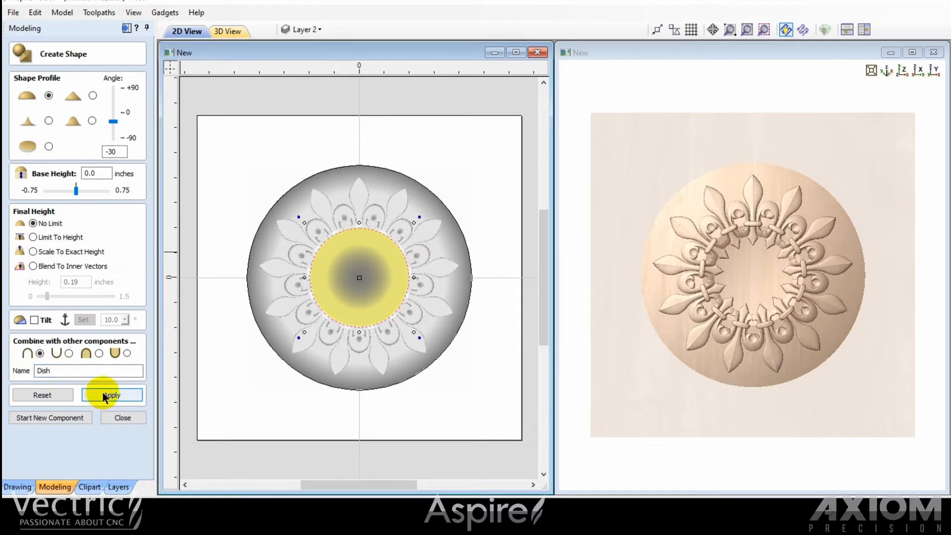
{"action": "left_click", "coordinate": [125, 420]}
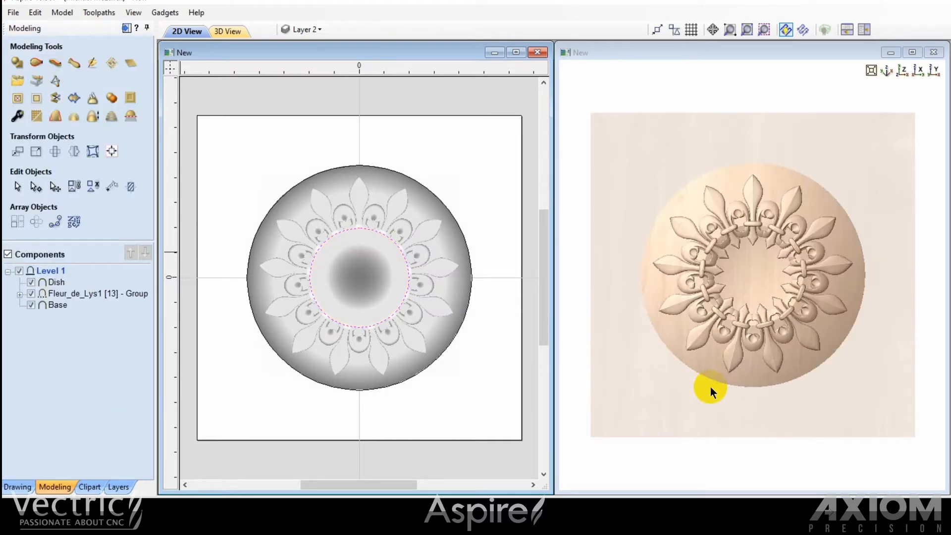
{"action": "left_click_drag", "start_coordinate": [710, 387], "coordinate": [584, 354]}
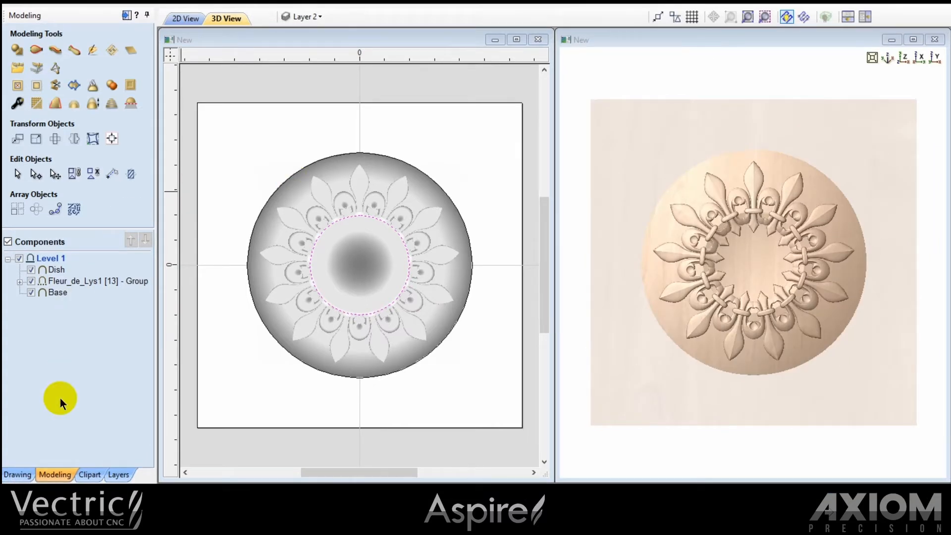
Step: Insert the round Flourish 101-13 border from the Decorative clipart library into the model
{"action": "left_click", "coordinate": [88, 477]}
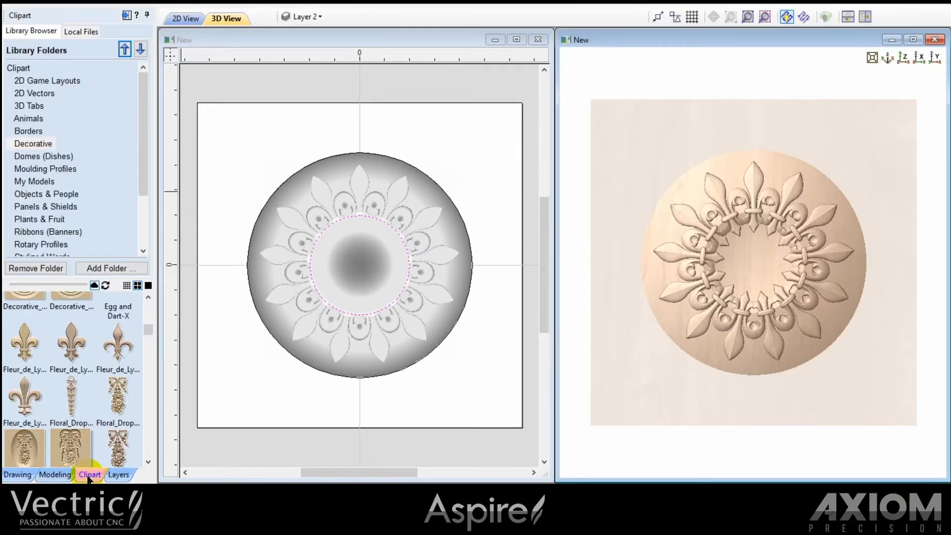
{"action": "left_click_drag", "start_coordinate": [150, 332], "coordinate": [151, 339]}
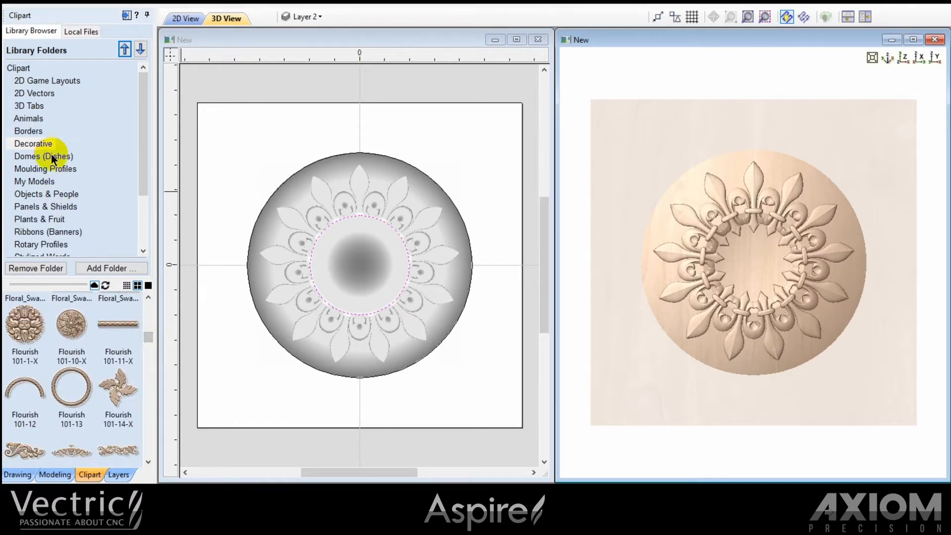
{"action": "left_click_drag", "start_coordinate": [85, 392], "coordinate": [86, 392]}
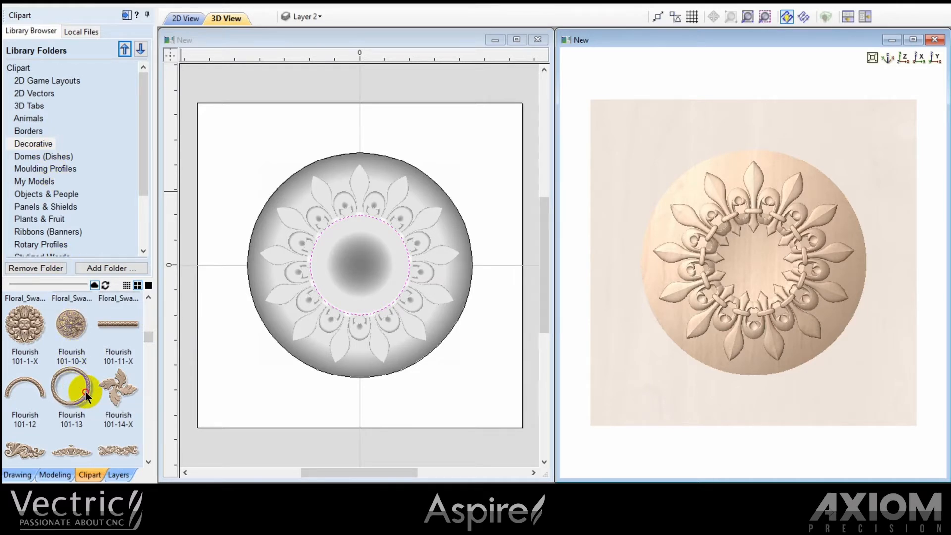
{"action": "double_click", "coordinate": [85, 391]}
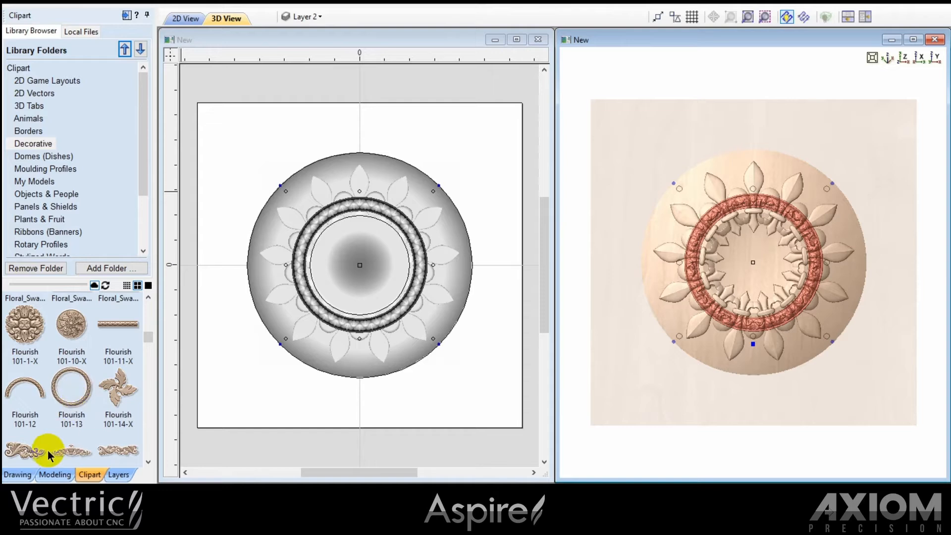
Step: Resize the Flourish 101-13 border to 9 inches wide about its centre, with X and Y linked and automatic Z scaling off
{"action": "left_click", "coordinate": [18, 475]}
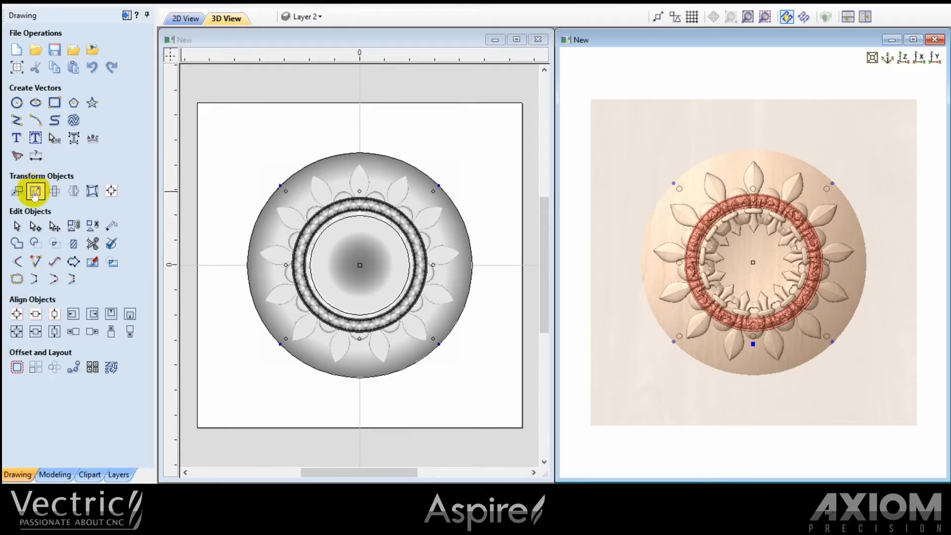
{"action": "left_click", "coordinate": [35, 192]}
{"action": "double_click", "coordinate": [71, 176]}
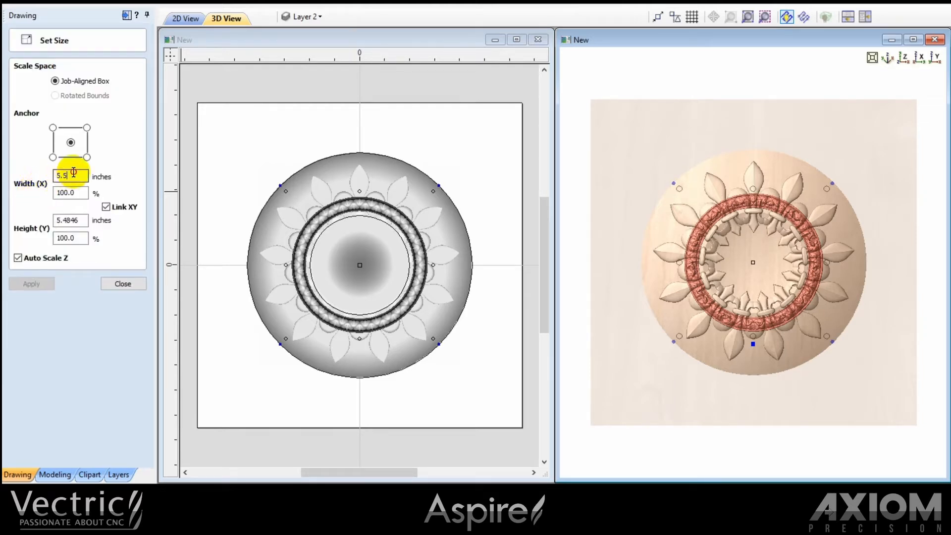
{"action": "type", "text": "9"}
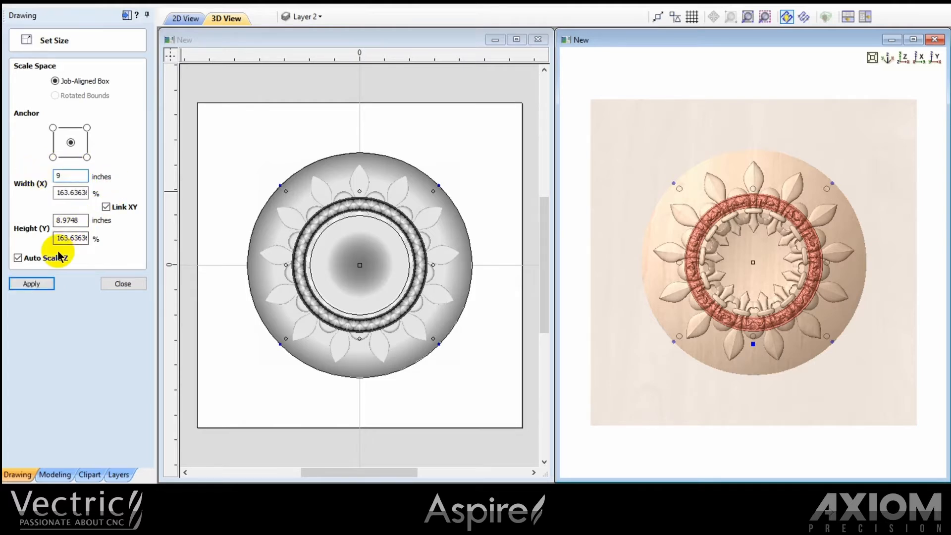
{"action": "left_click", "coordinate": [18, 258]}
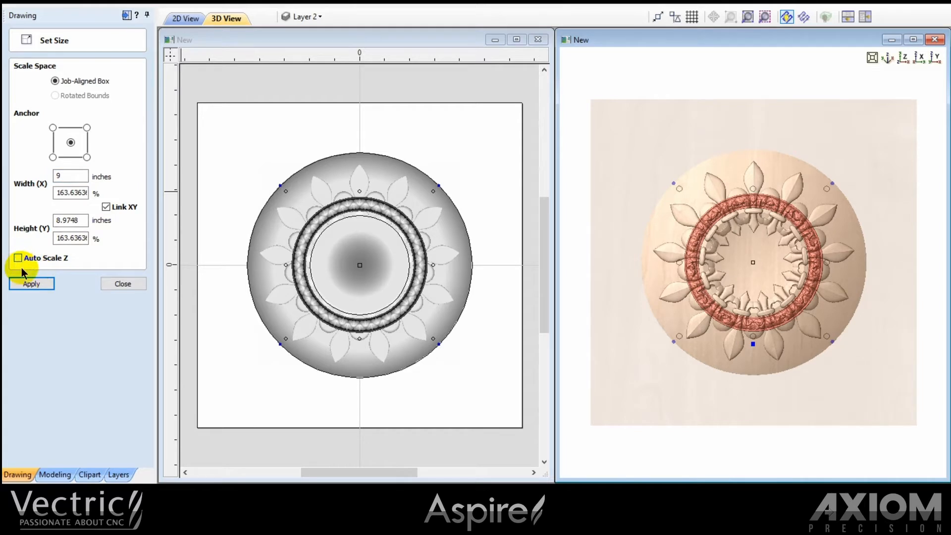
{"action": "left_click", "coordinate": [31, 285]}
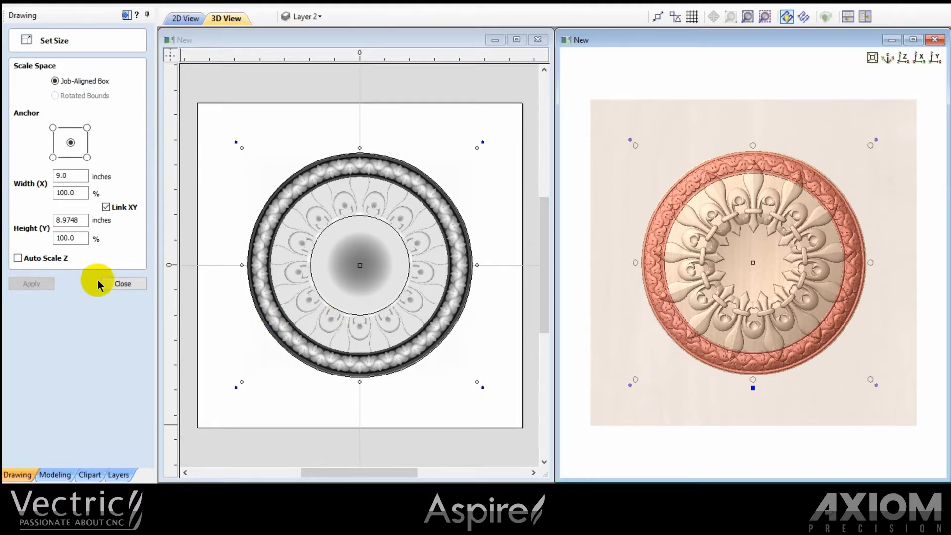
Step: Finish sizing the border, insert a new component level above Level 1, and move the Flourish 101-13 component into it
{"action": "left_click", "coordinate": [122, 283]}
{"action": "left_click", "coordinate": [382, 442]}
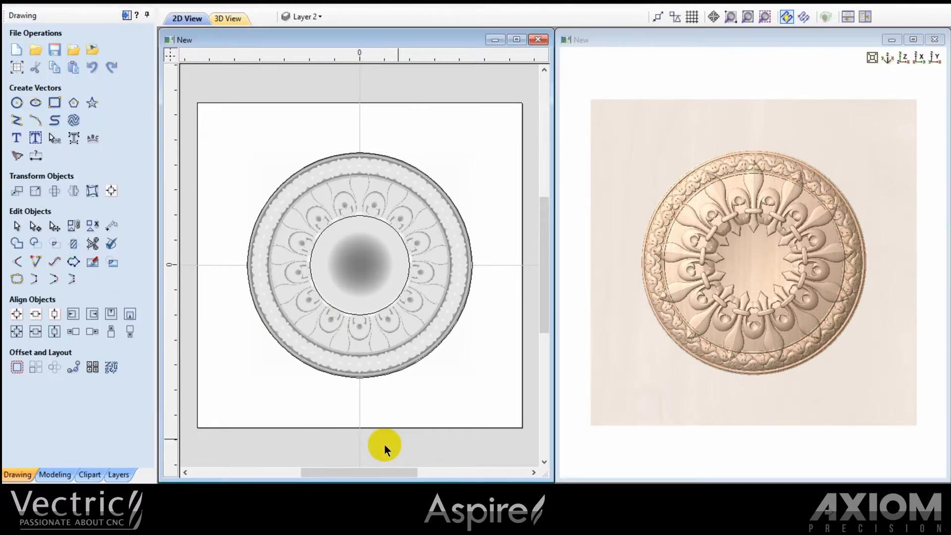
{"action": "left_click", "coordinate": [711, 330]}
{"action": "scroll", "coordinate": [712, 330], "scroll_direction": "up", "scroll_amount": 5}
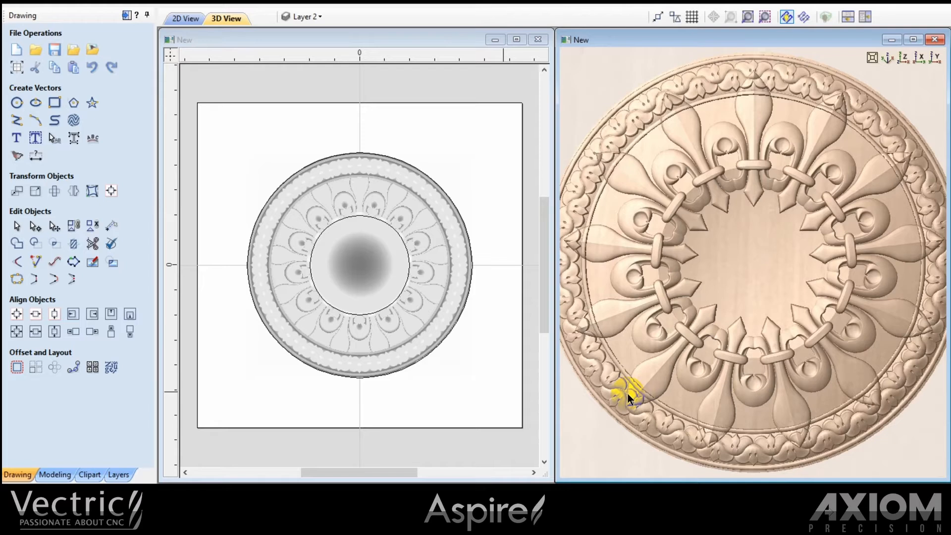
{"action": "left_click", "coordinate": [54, 474]}
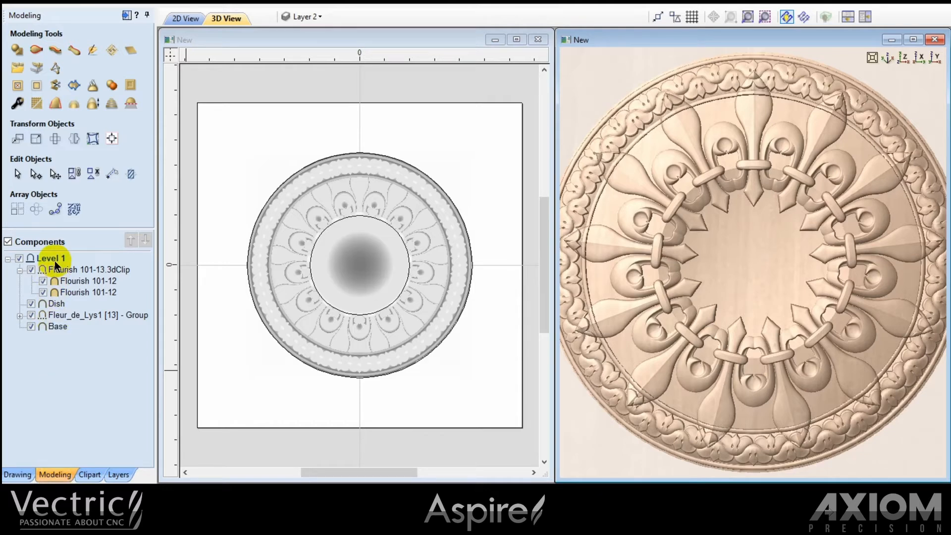
{"action": "left_click", "coordinate": [19, 271]}
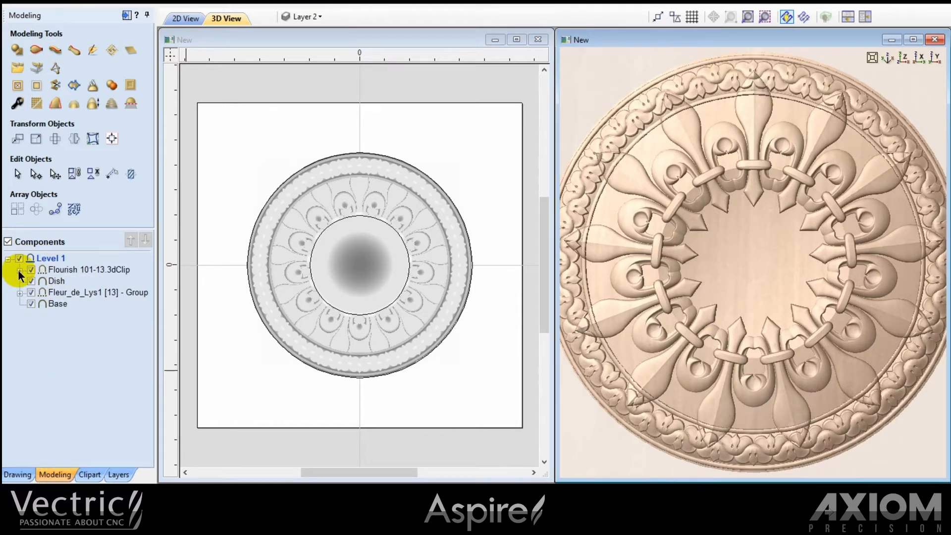
{"action": "right_click", "coordinate": [50, 260]}
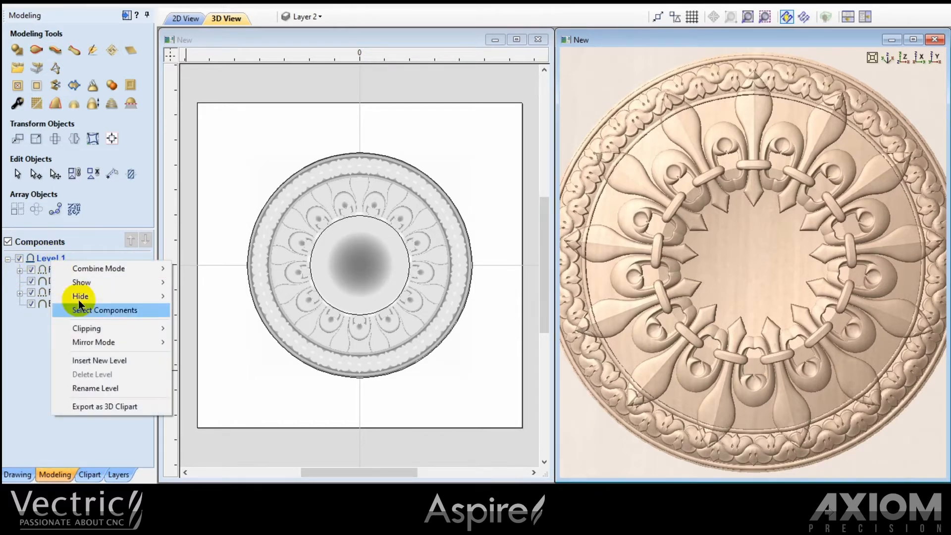
{"action": "left_click", "coordinate": [89, 362]}
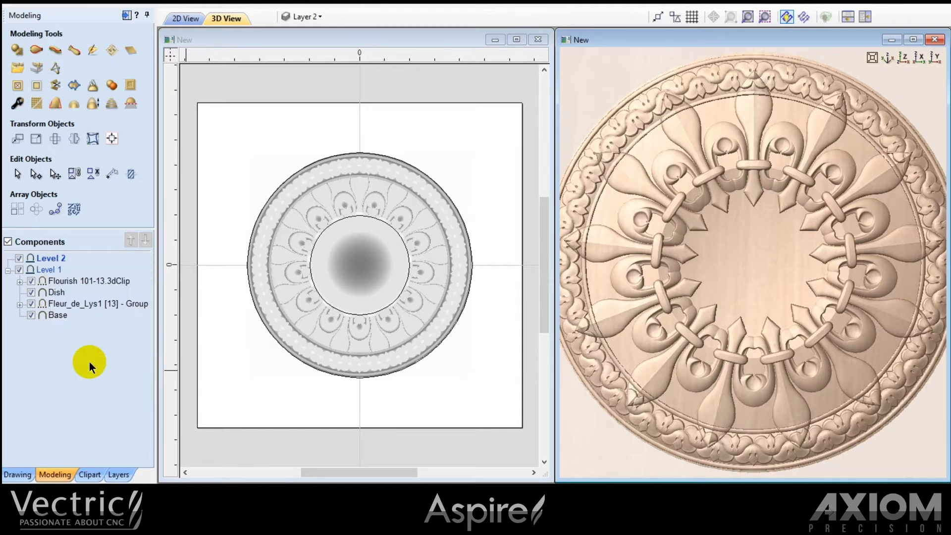
{"action": "left_click", "coordinate": [74, 281]}
{"action": "left_click_drag", "start_coordinate": [75, 281], "coordinate": [75, 261]}
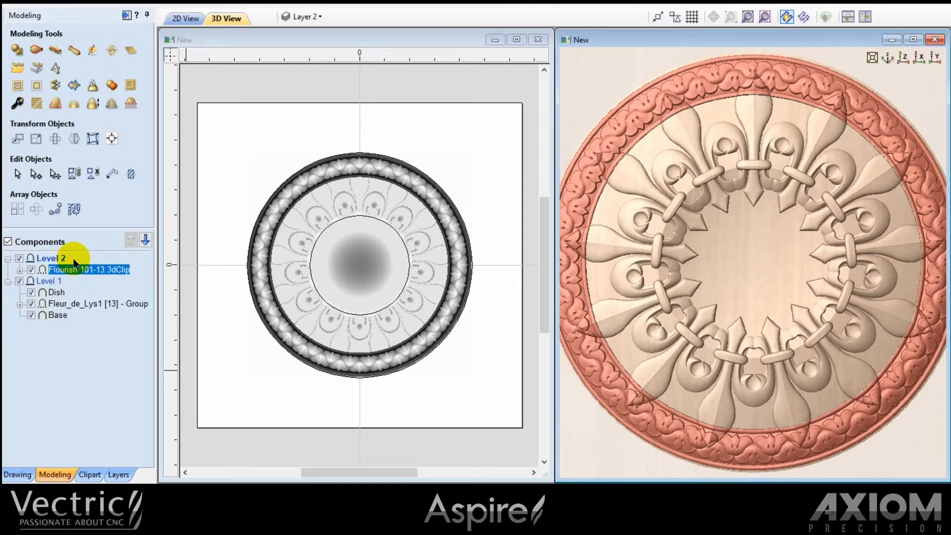
Step: Duplicate the Base component and move the copy into Level 2 below the Flourish 101-13 border
{"action": "left_click", "coordinate": [59, 315]}
{"action": "right_click", "coordinate": [59, 314]}
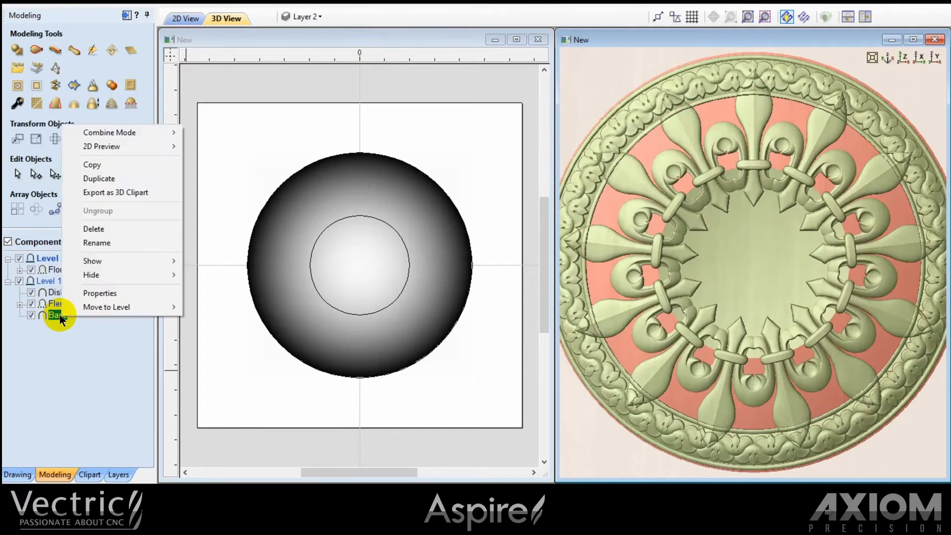
{"action": "left_click", "coordinate": [100, 180]}
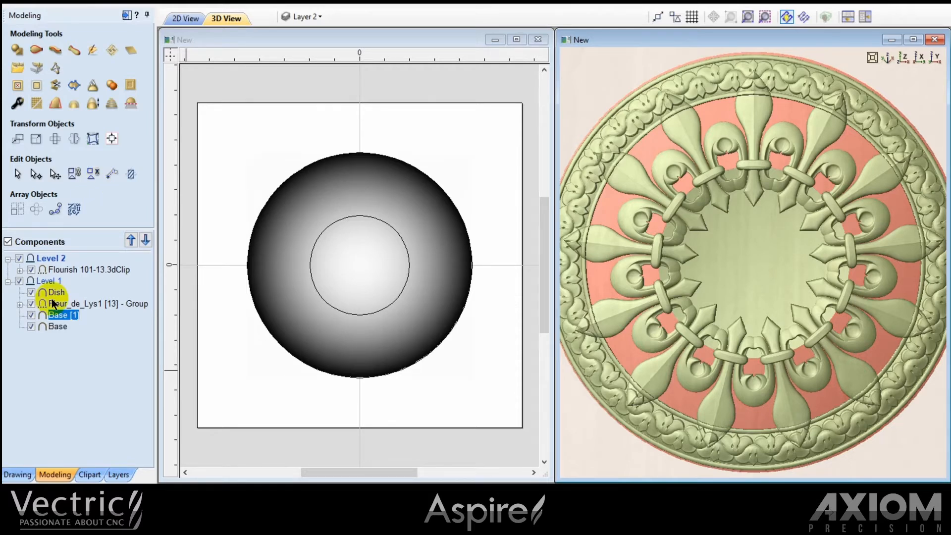
{"action": "left_click_drag", "start_coordinate": [55, 313], "coordinate": [58, 282]}
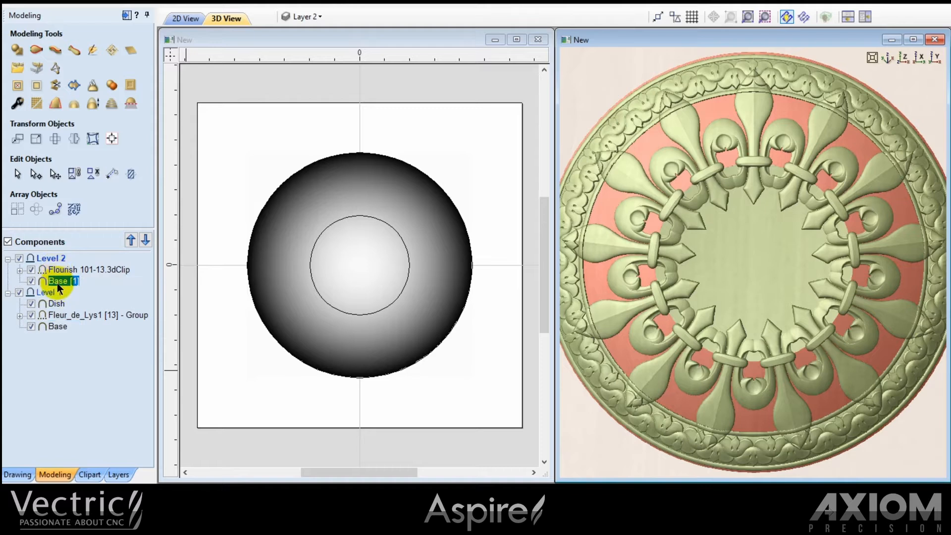
Step: Change the combine mode of Level 2 to Merge
{"action": "right_click", "coordinate": [50, 258]}
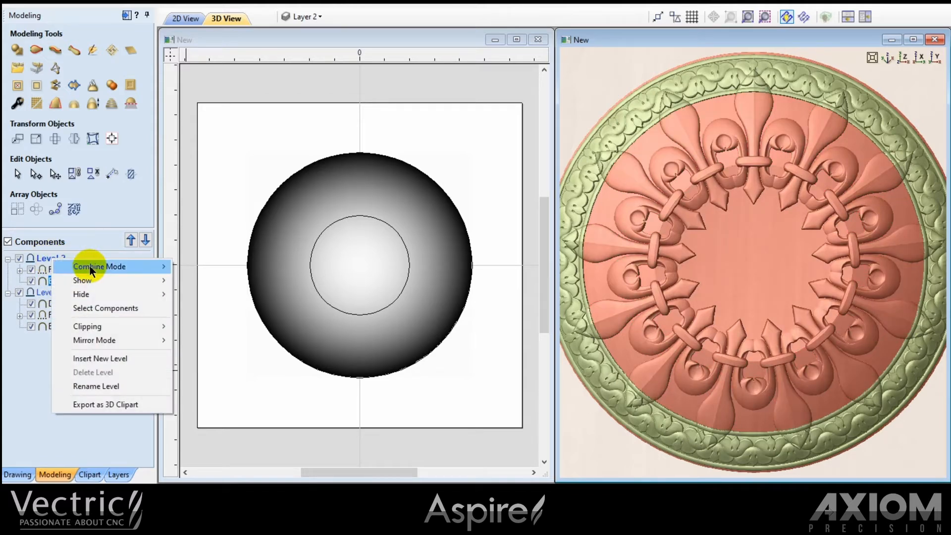
{"action": "mouse_move", "coordinate": [90, 267]}
{"action": "left_click", "coordinate": [198, 294]}
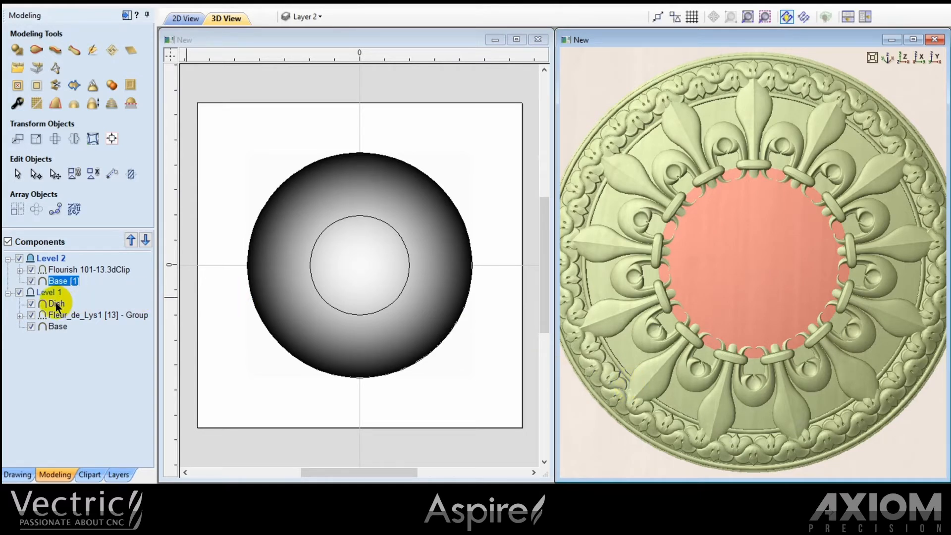
Step: Duplicate the Dish component and move the copy into Level 2 between the Flourish border and the Base copy
{"action": "mouse_move", "coordinate": [56, 303]}
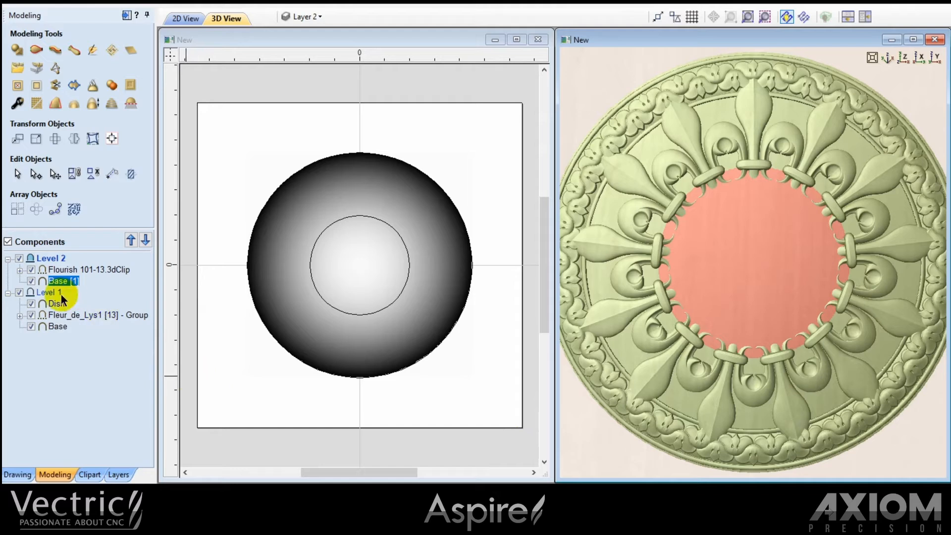
{"action": "left_click", "coordinate": [56, 303]}
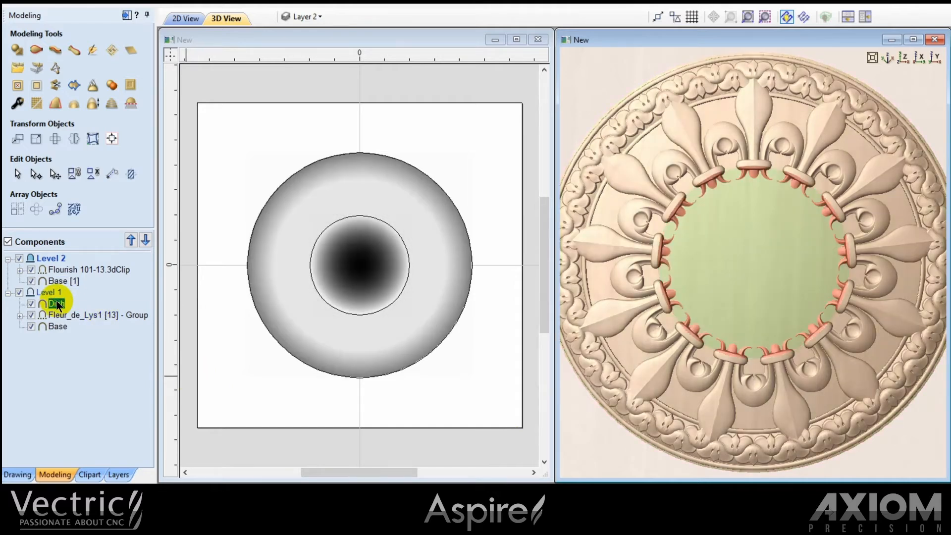
{"action": "right_click", "coordinate": [57, 303]}
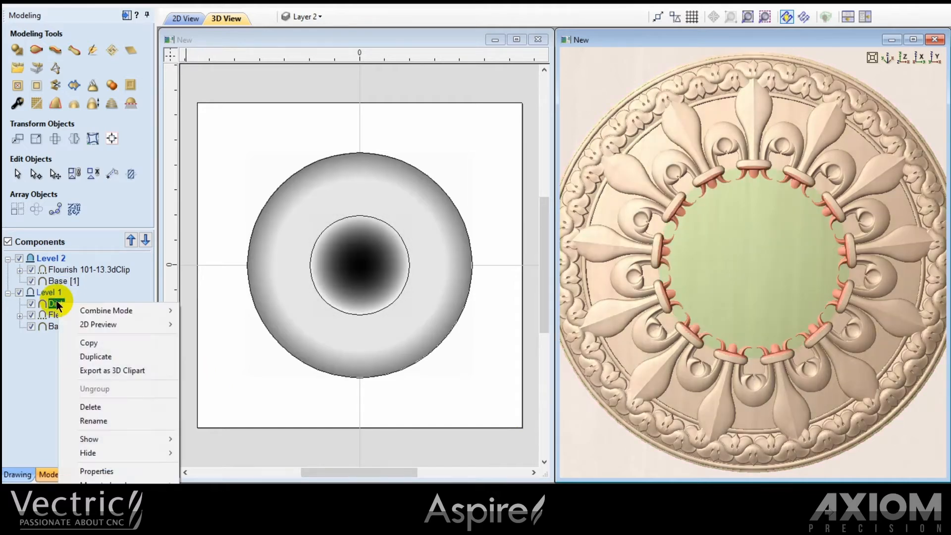
{"action": "left_click", "coordinate": [95, 357]}
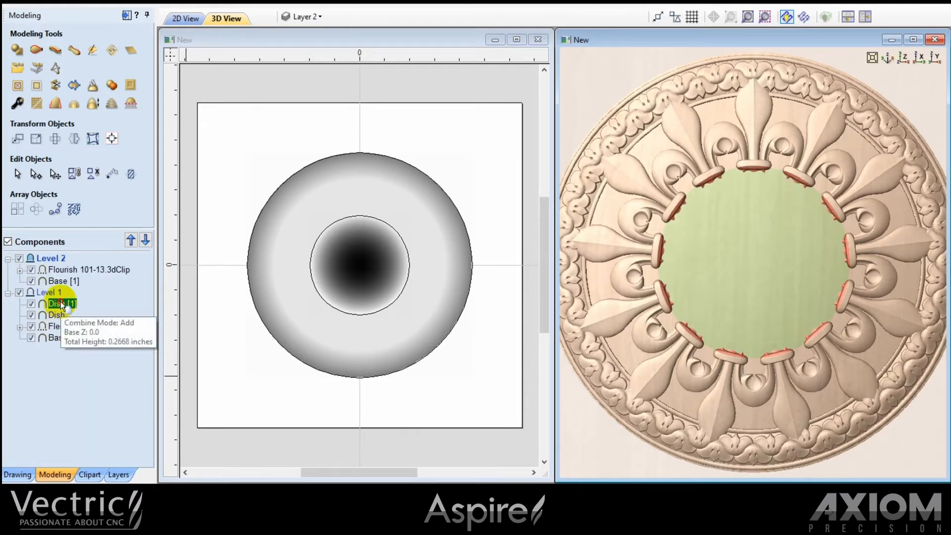
{"action": "left_click_drag", "start_coordinate": [62, 307], "coordinate": [59, 283]}
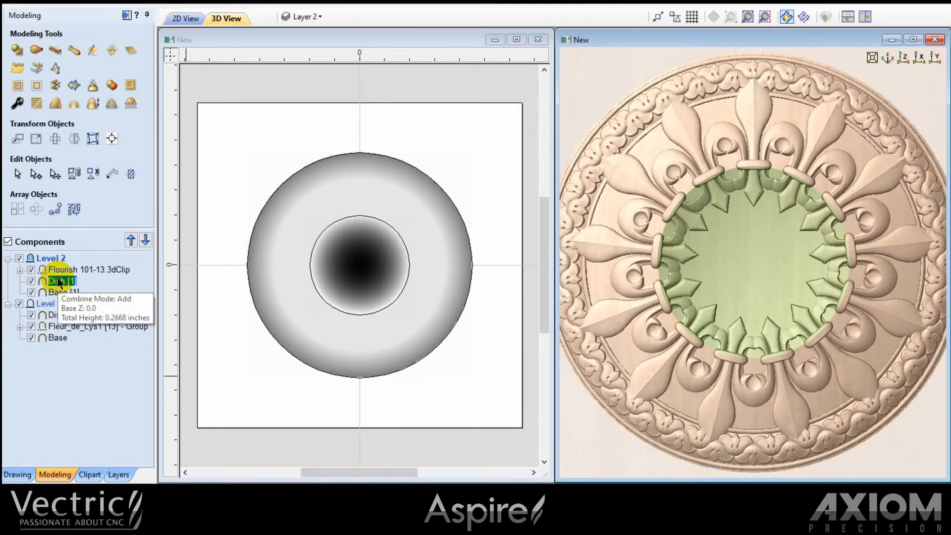
Step: Raise the Fleur_de_Lys1 group's base height to 0.09 inches and examine the raised ring in 3D
{"action": "left_click", "coordinate": [67, 327]}
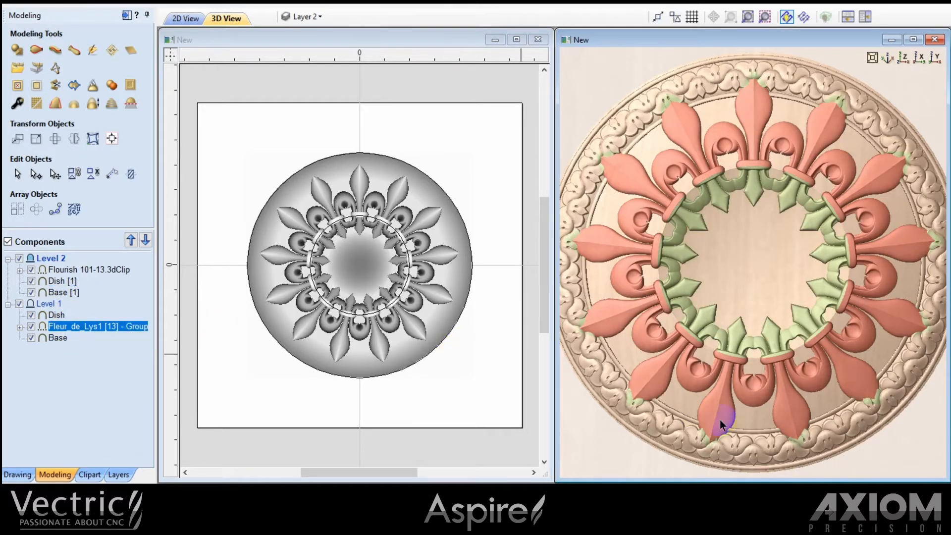
{"action": "left_click_drag", "start_coordinate": [740, 428], "coordinate": [747, 317]}
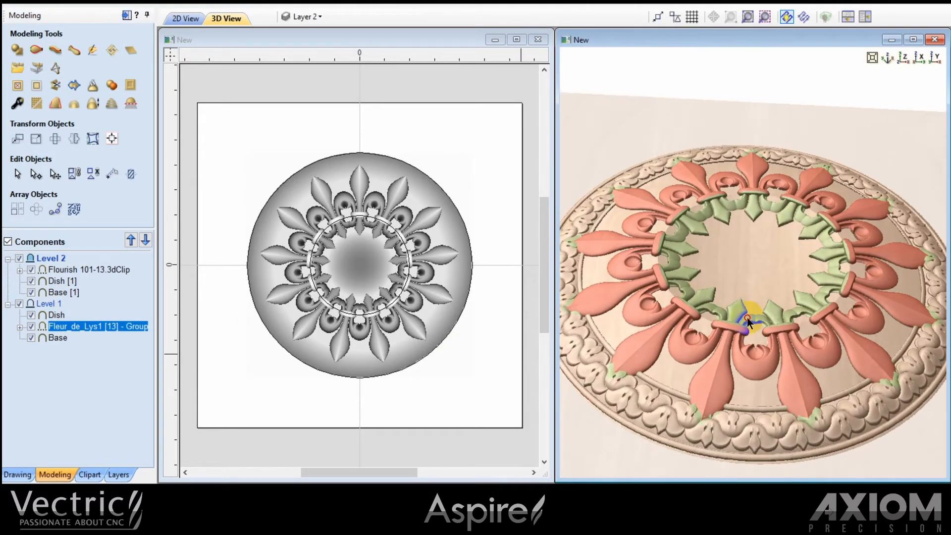
{"action": "left_click", "coordinate": [17, 103]}
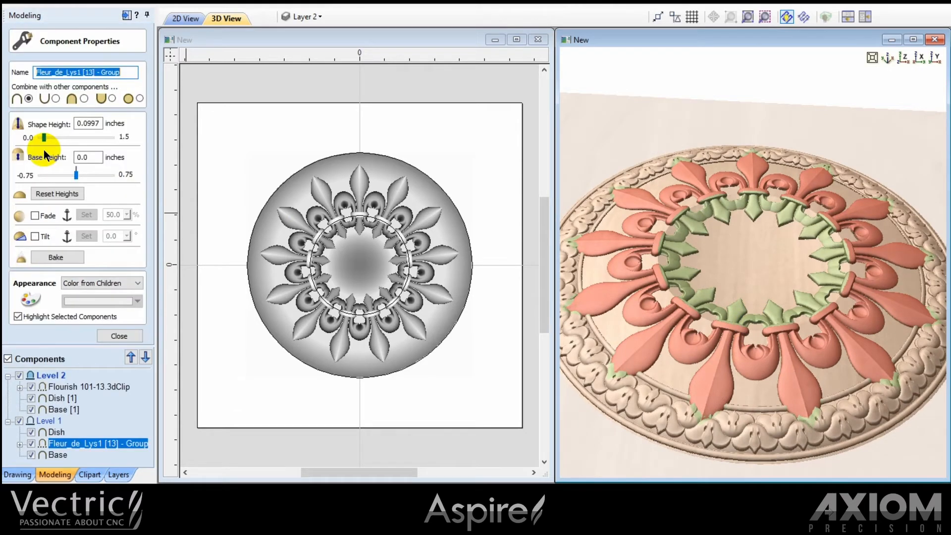
{"action": "left_click_drag", "start_coordinate": [76, 175], "coordinate": [80, 174]}
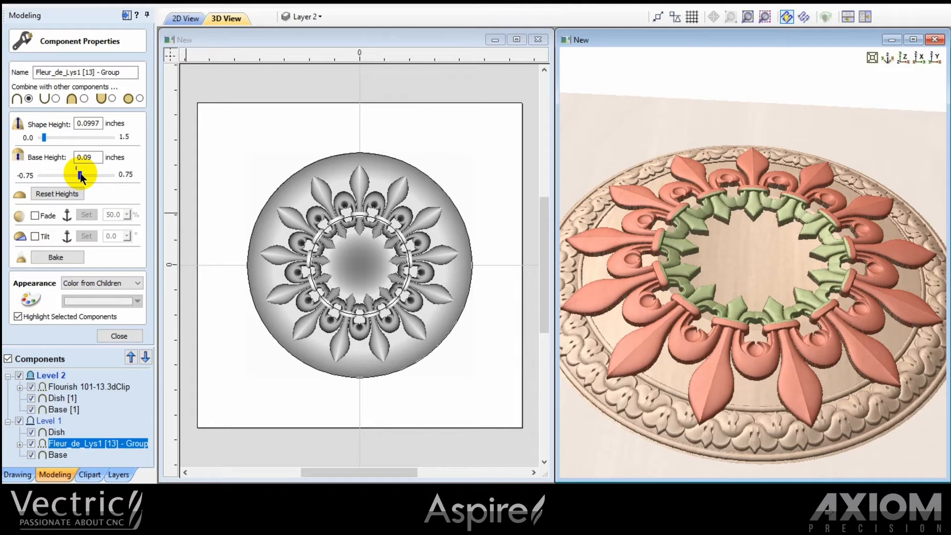
{"action": "left_click", "coordinate": [901, 58]}
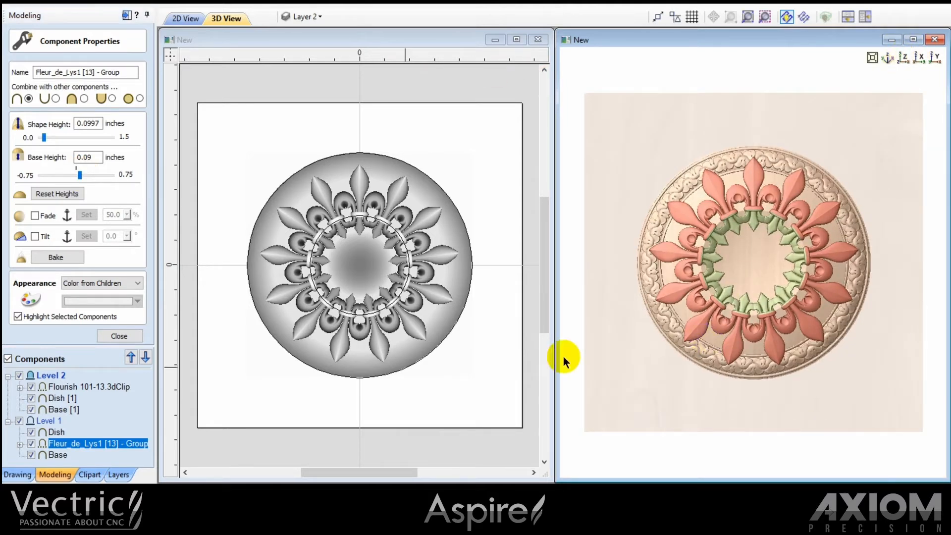
{"action": "left_click", "coordinate": [126, 336]}
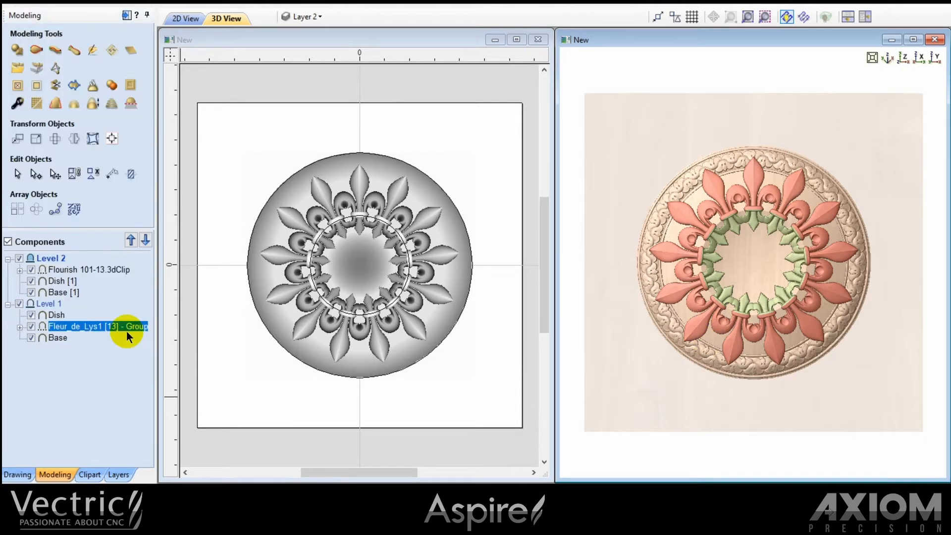
{"action": "left_click", "coordinate": [400, 436]}
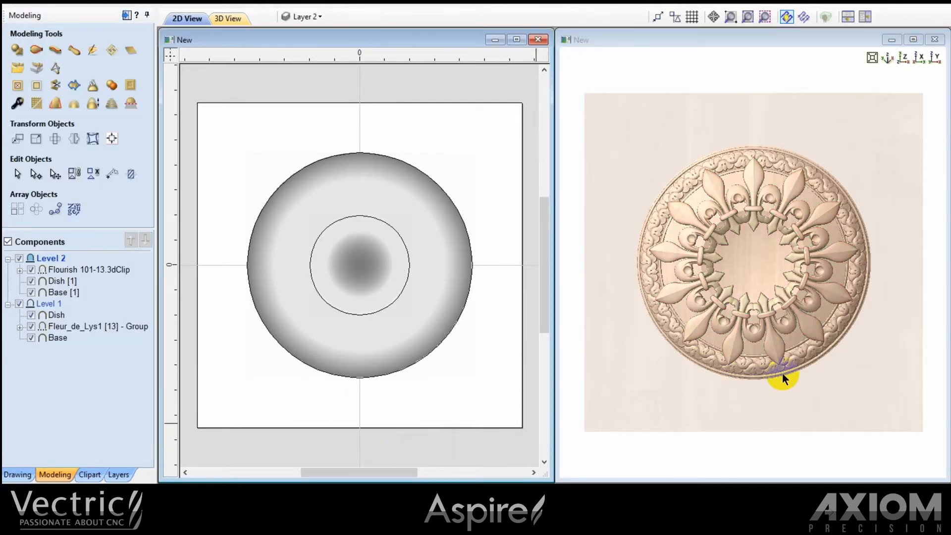
{"action": "right_click_drag", "start_coordinate": [783, 373], "coordinate": [804, 338]}
{"action": "left_click_drag", "start_coordinate": [732, 405], "coordinate": [751, 338]}
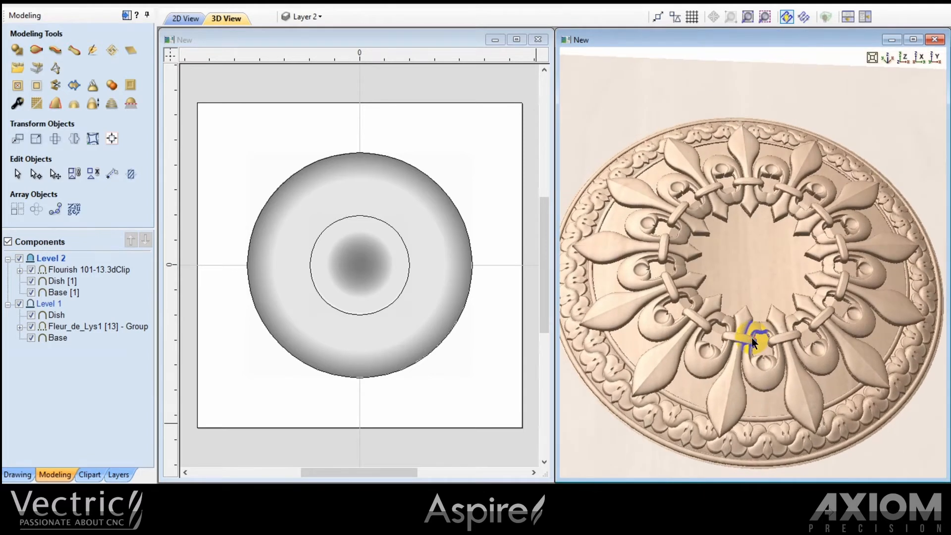
{"action": "left_click", "coordinate": [568, 224]}
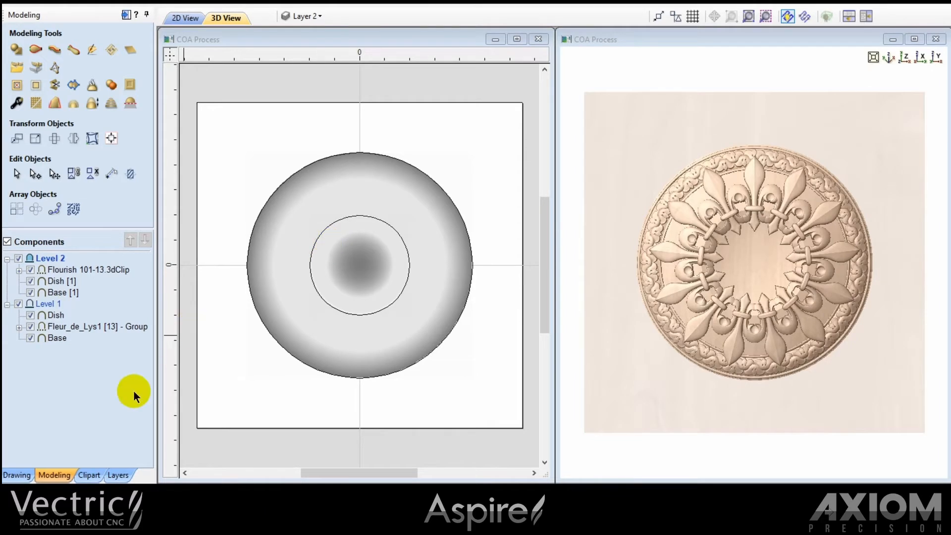
Step: Insert the Ribbon9 banner from the Ribbons (Banners) clipart library into the model
{"action": "left_click", "coordinate": [89, 475]}
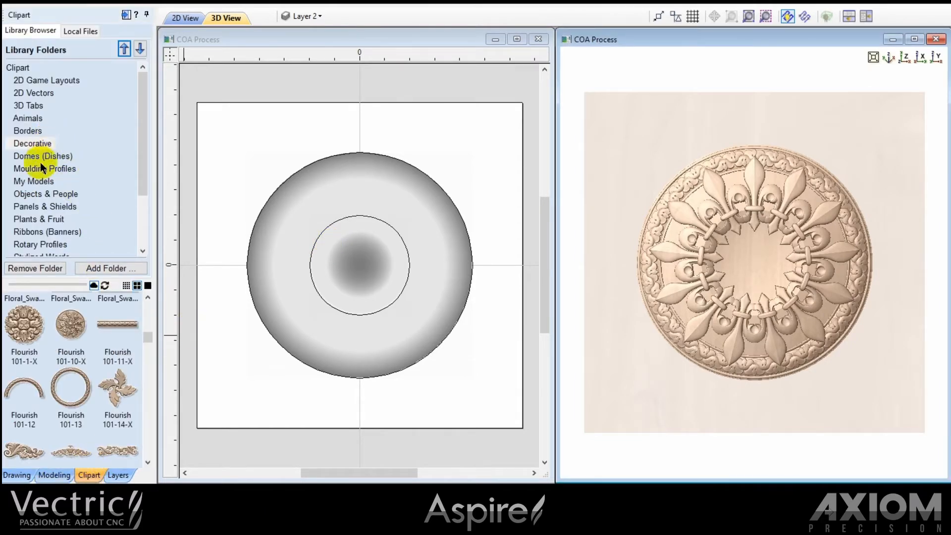
{"action": "left_click", "coordinate": [32, 233]}
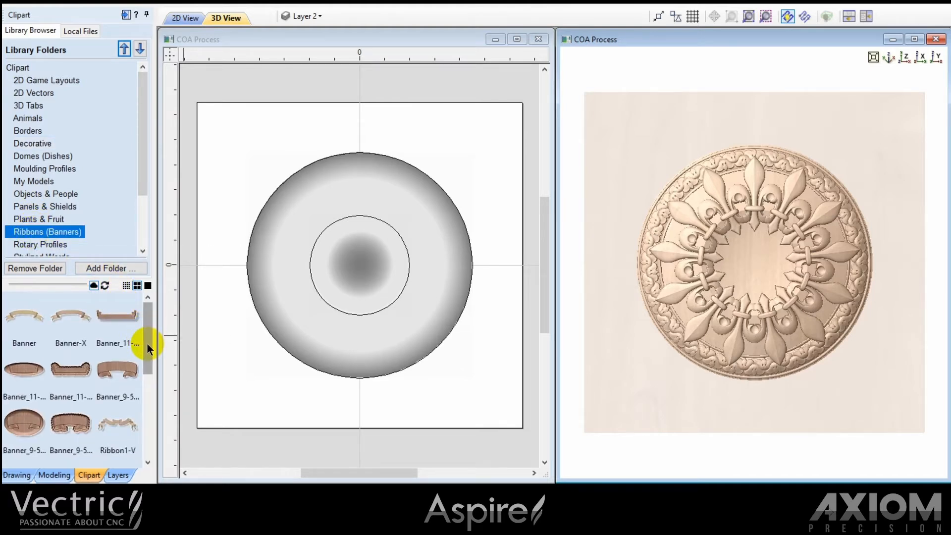
{"action": "left_click_drag", "start_coordinate": [147, 348], "coordinate": [145, 434]}
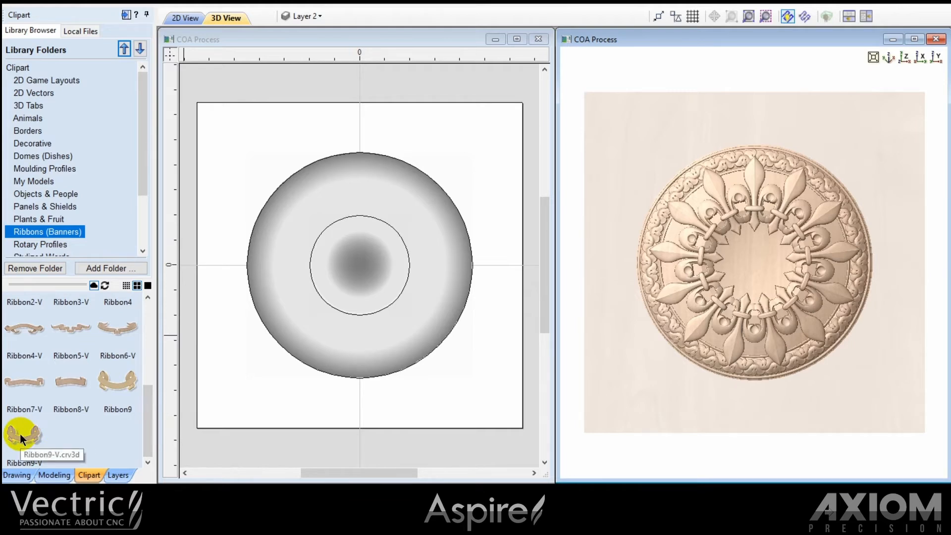
{"action": "left_click", "coordinate": [120, 386]}
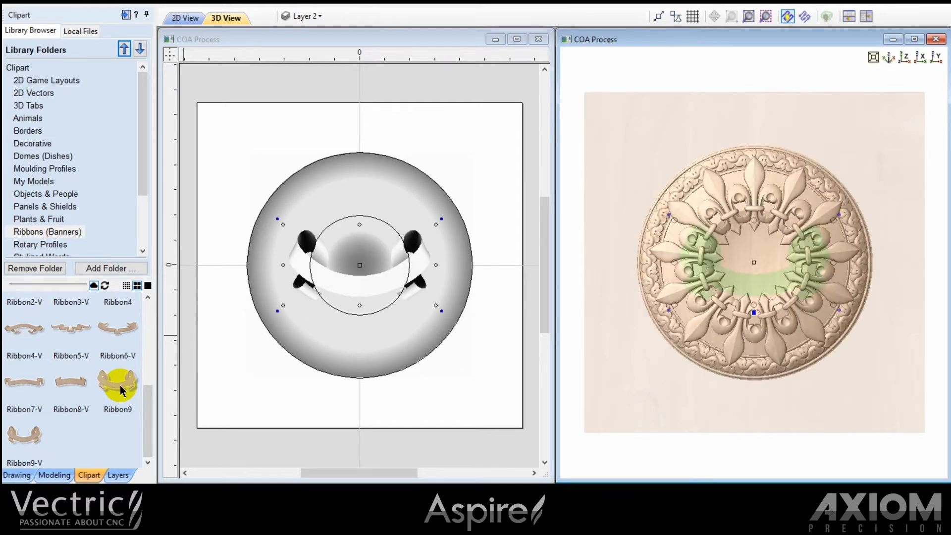
Step: Resize the Ribbon9 banner to 8 inches wide about its centre, with X and Y linked and automatic Z scaling off
{"action": "left_click", "coordinate": [54, 474]}
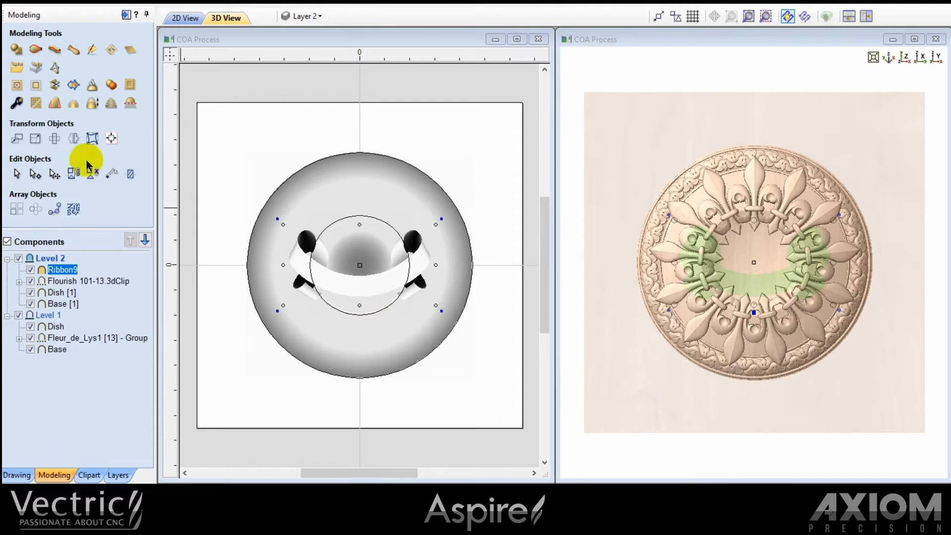
{"action": "left_click", "coordinate": [35, 139]}
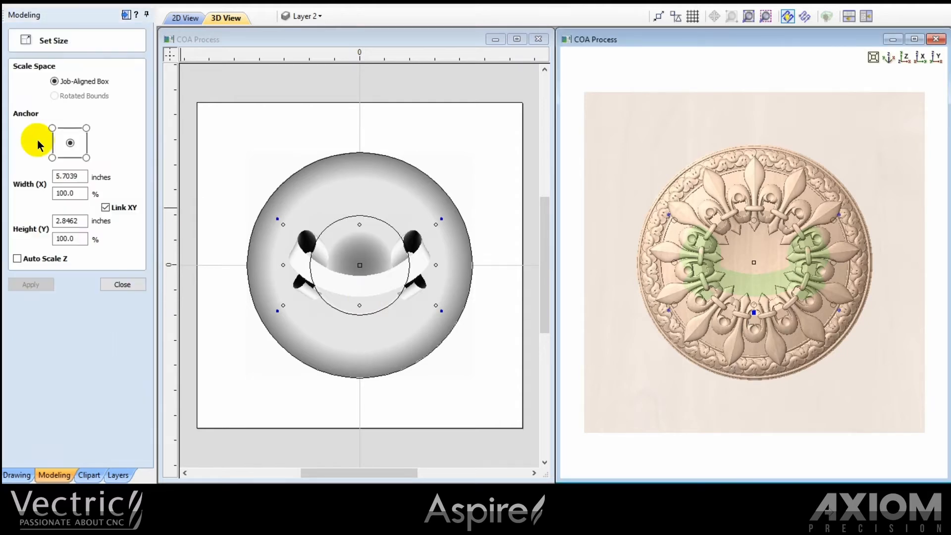
{"action": "left_click_drag", "start_coordinate": [85, 176], "coordinate": [31, 178]}
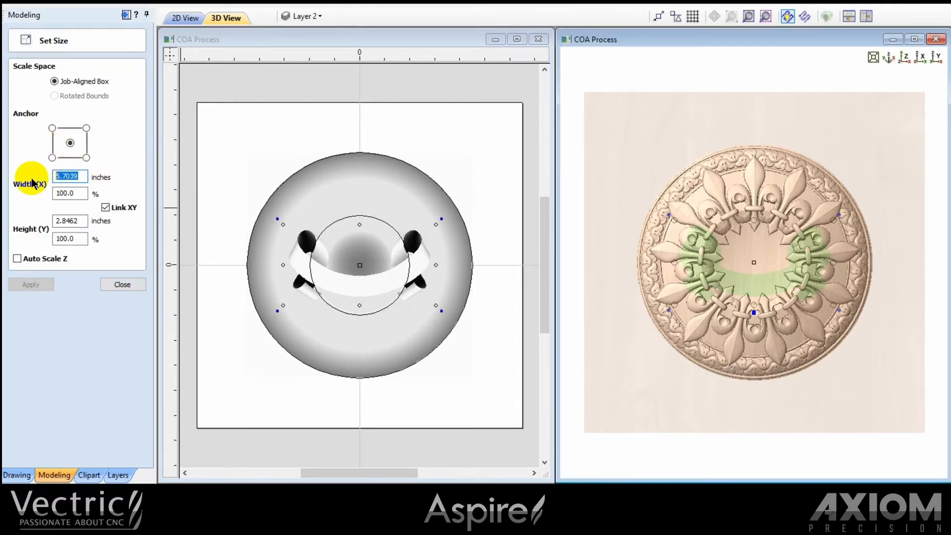
{"action": "type", "text": "8"}
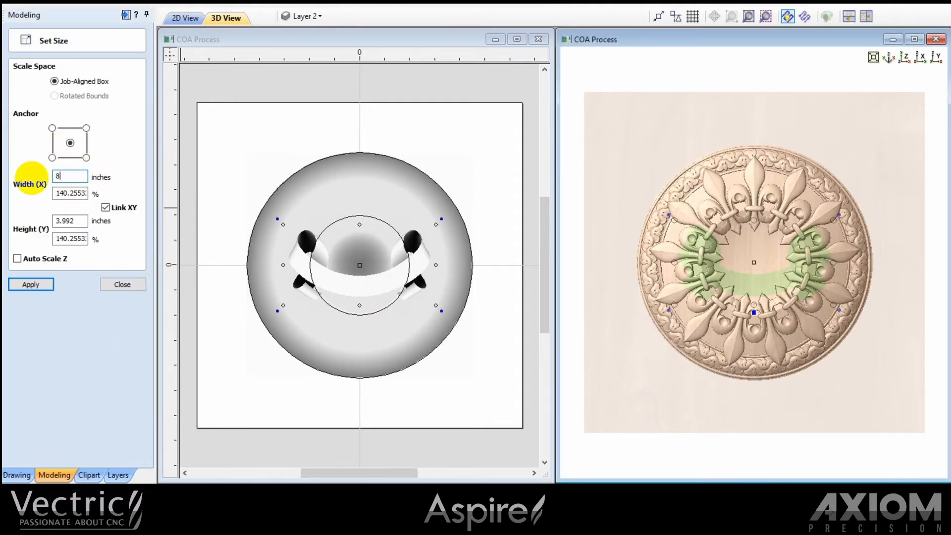
{"action": "left_click", "coordinate": [33, 286]}
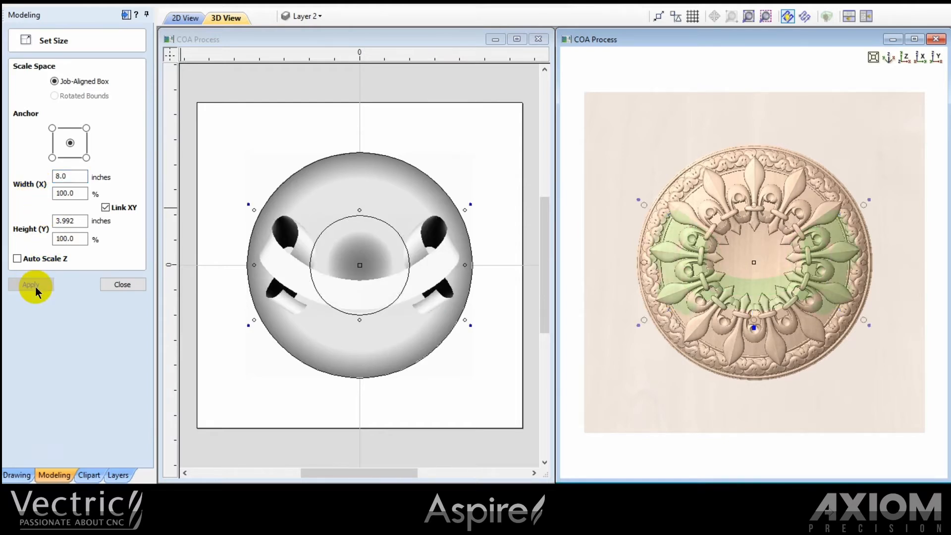
Step: Finish resizing the Ribbon9 banner and set its combine mode to Add
{"action": "left_click", "coordinate": [121, 284]}
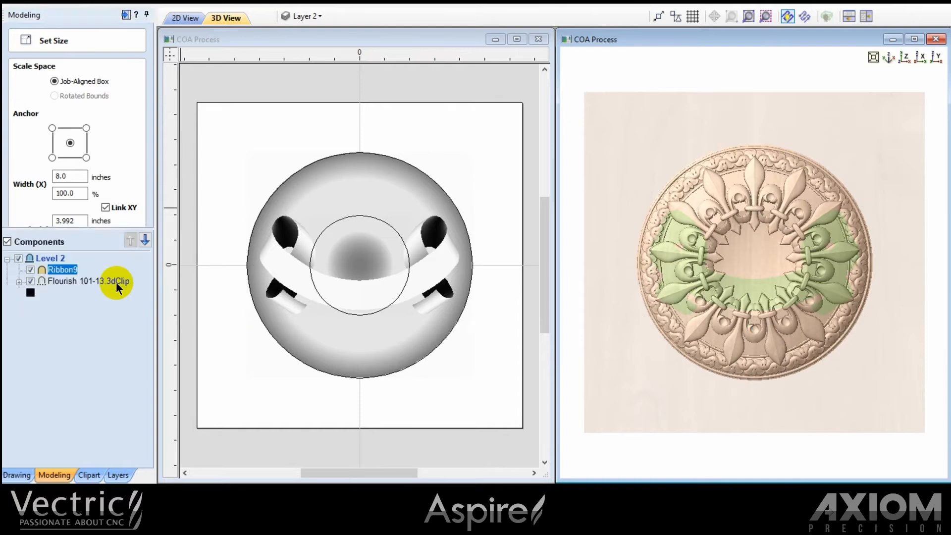
{"action": "right_click", "coordinate": [68, 269]}
{"action": "mouse_move", "coordinate": [92, 273]}
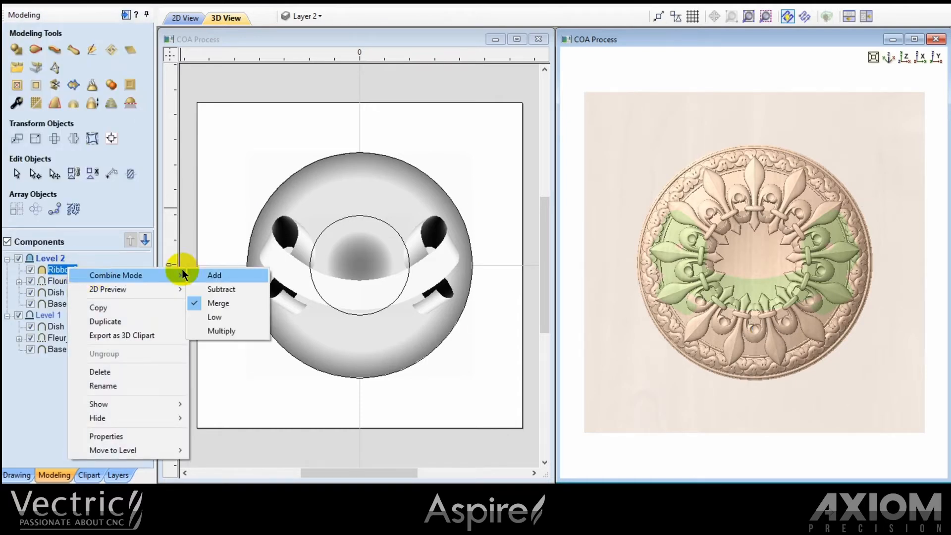
{"action": "left_click", "coordinate": [210, 272]}
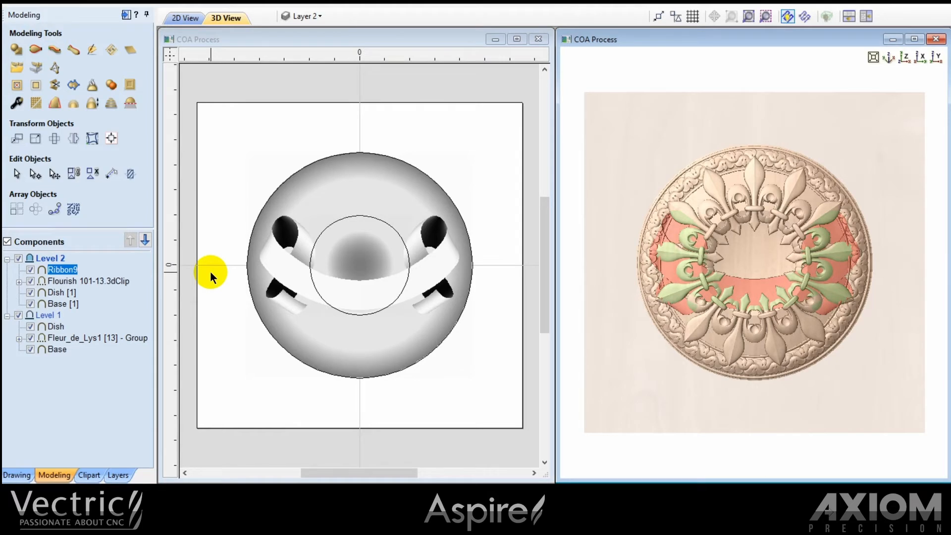
Step: Insert a new level above Level 2 and move the Ribbon9 component into it
{"action": "right_click", "coordinate": [51, 258]}
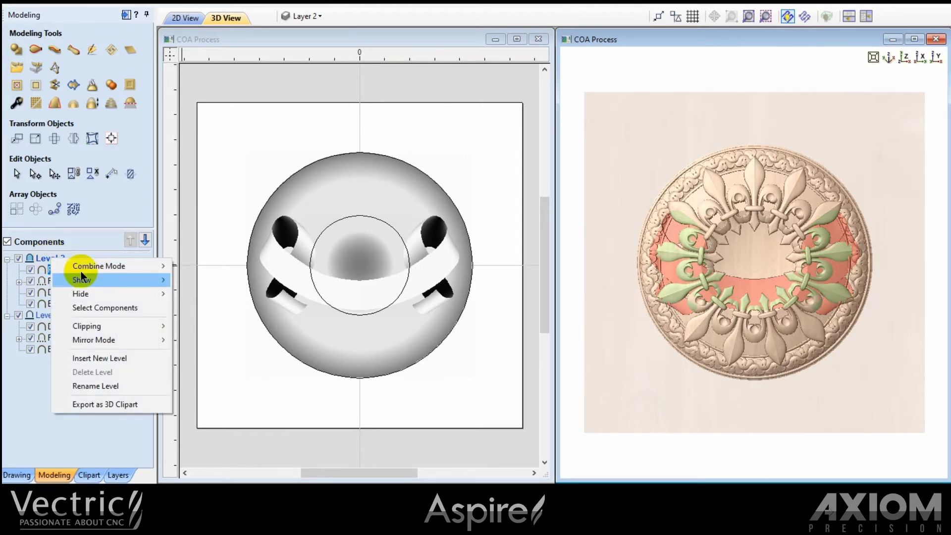
{"action": "left_click", "coordinate": [92, 358]}
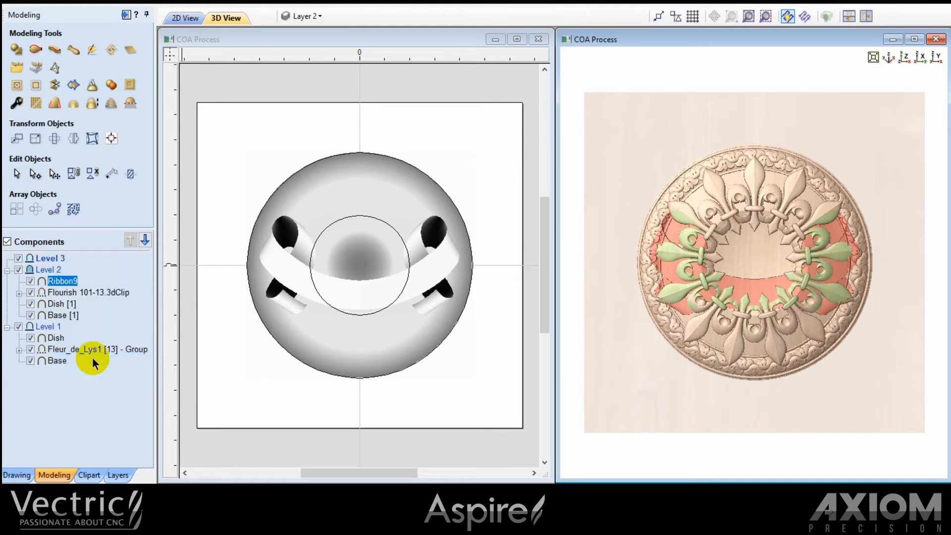
{"action": "left_click_drag", "start_coordinate": [64, 284], "coordinate": [62, 262]}
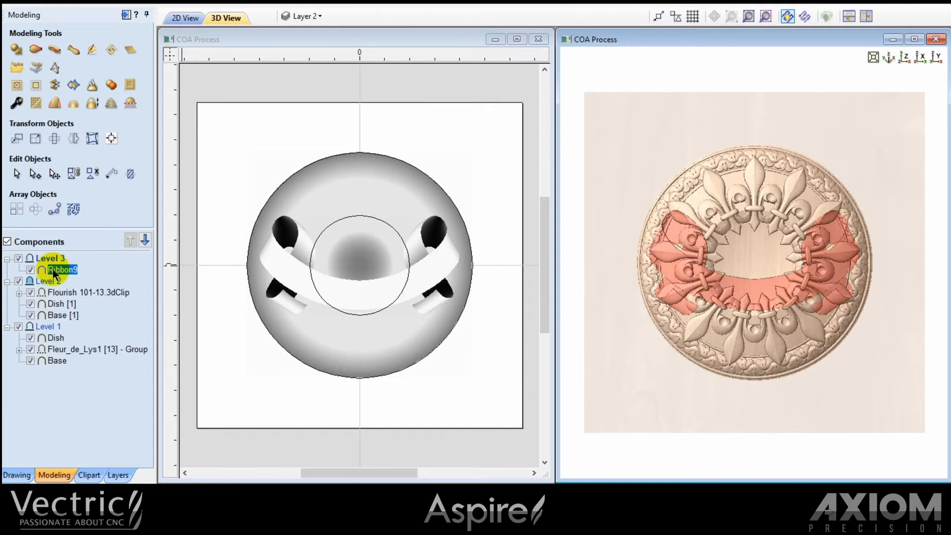
Step: Duplicate the Base [1] component and move the copy into Level 3 beneath Ribbon9
{"action": "left_click", "coordinate": [56, 315]}
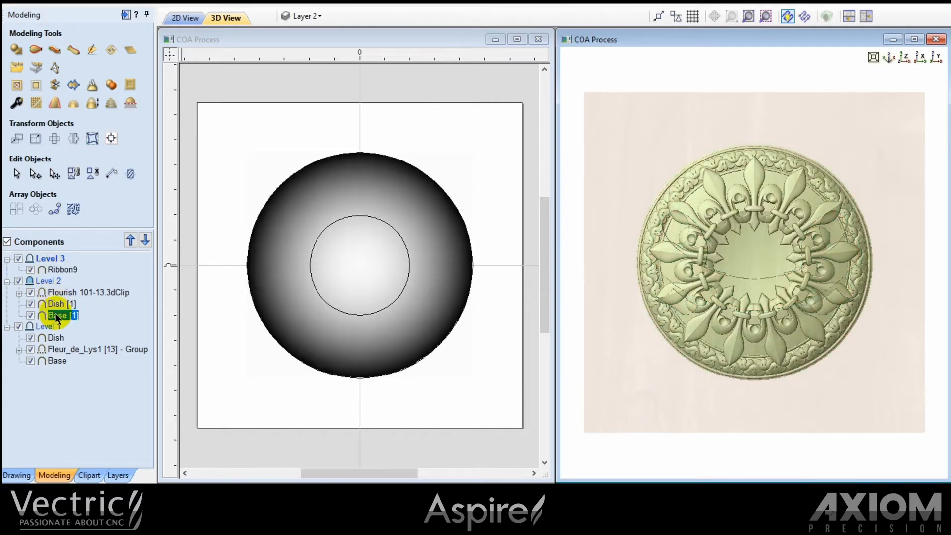
{"action": "right_click", "coordinate": [57, 315]}
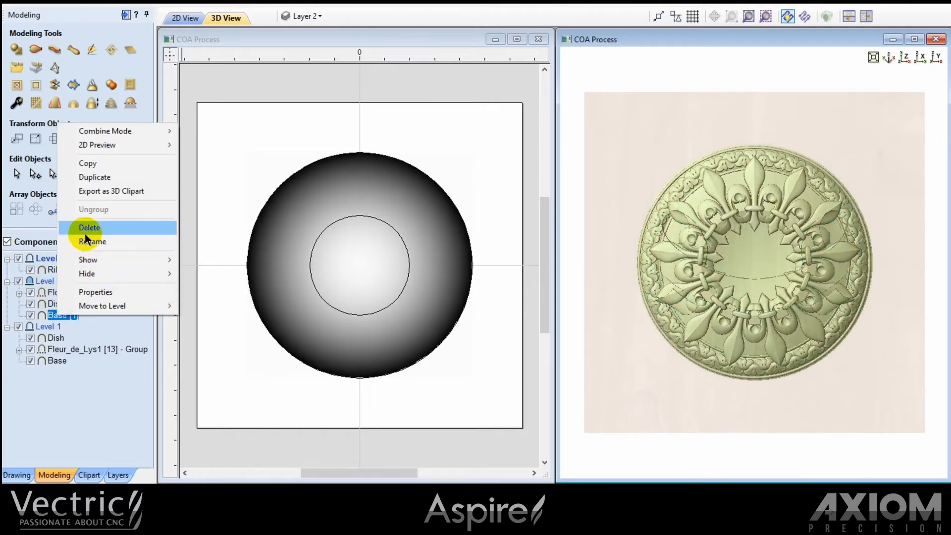
{"action": "left_click", "coordinate": [91, 176]}
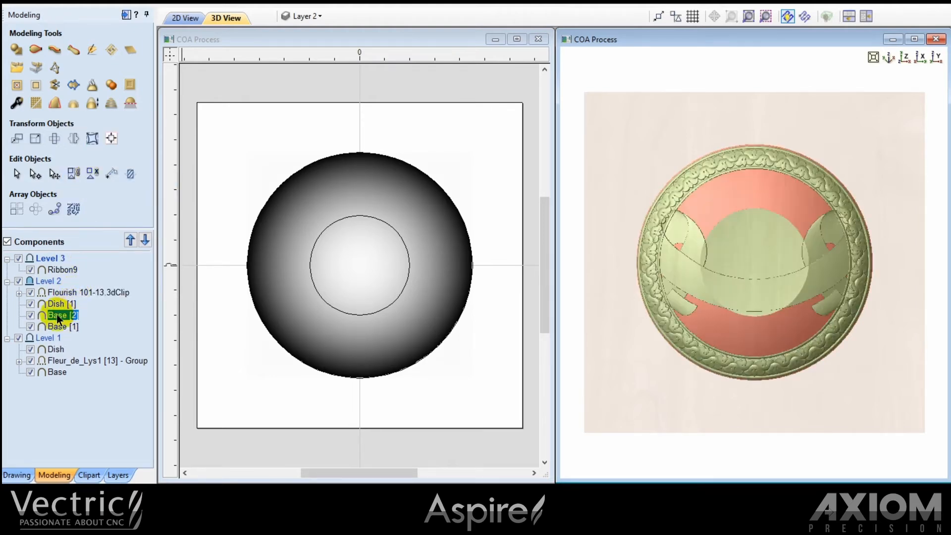
{"action": "left_click_drag", "start_coordinate": [57, 314], "coordinate": [55, 275]}
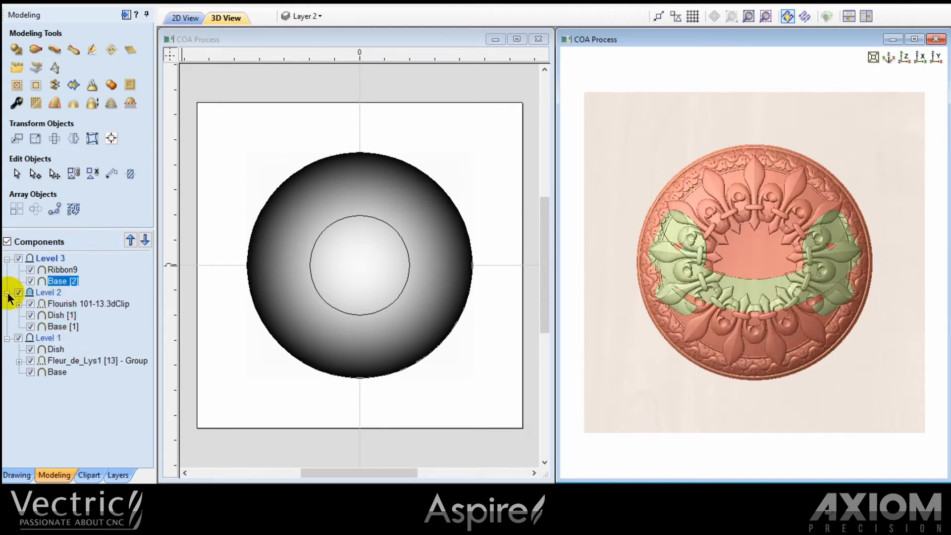
Step: Collapse Level 2 and Level 1 in the component tree and hide both levels
{"action": "left_click", "coordinate": [7, 292]}
{"action": "left_click", "coordinate": [7, 304]}
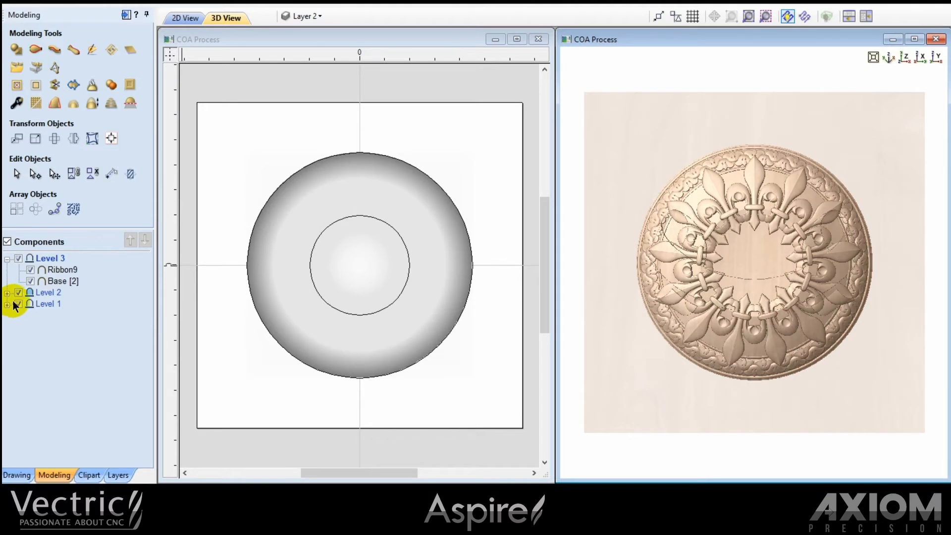
{"action": "left_click", "coordinate": [19, 292]}
{"action": "left_click", "coordinate": [18, 304]}
{"action": "left_click", "coordinate": [18, 304]}
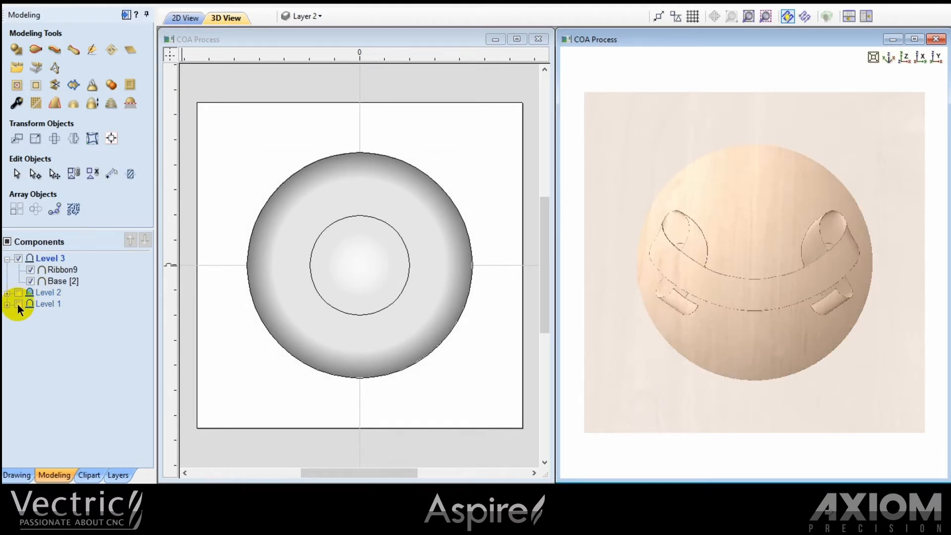
Step: Clip Level 3 to the ribbon's outline vectors and examine the clipped ribbon in 3D
{"action": "left_click", "coordinate": [57, 271]}
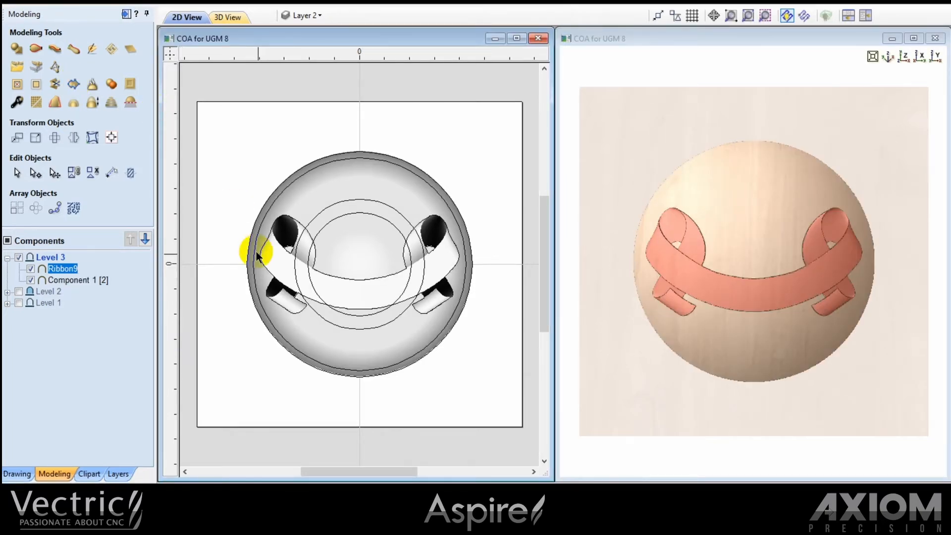
{"action": "left_click", "coordinate": [264, 262]}
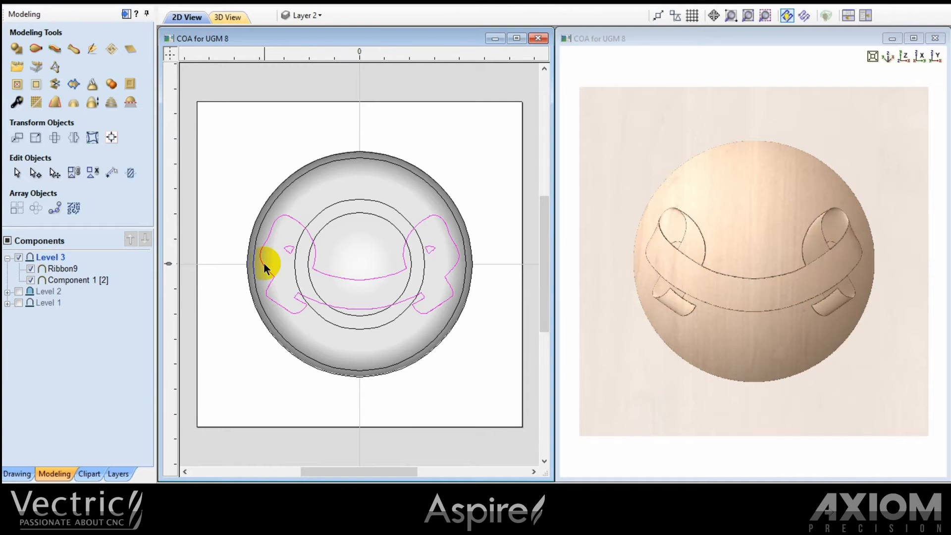
{"action": "right_click", "coordinate": [53, 257]}
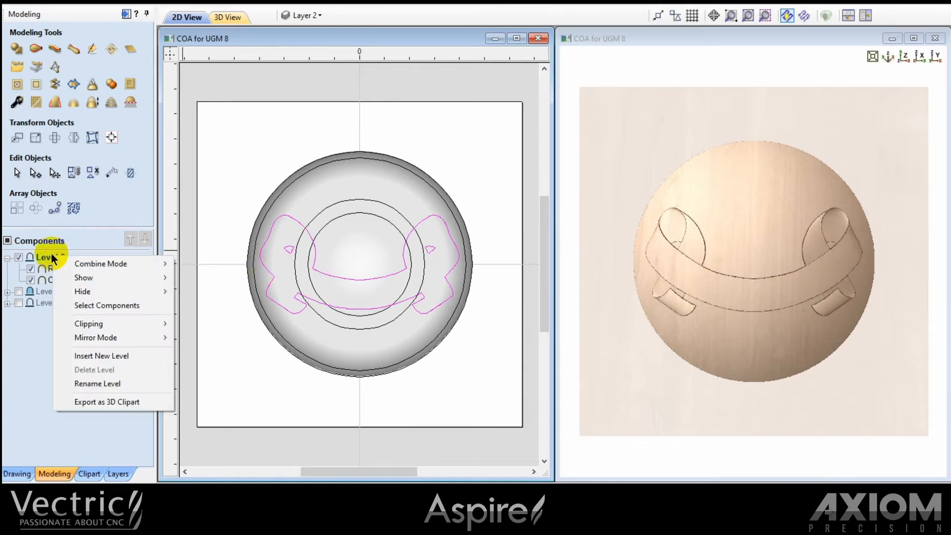
{"action": "mouse_move", "coordinate": [98, 328]}
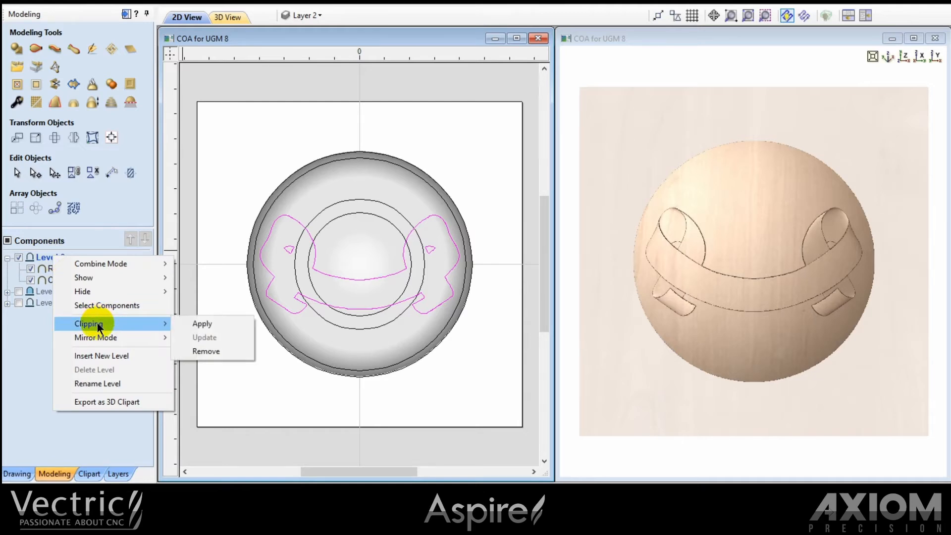
{"action": "left_click", "coordinate": [204, 324]}
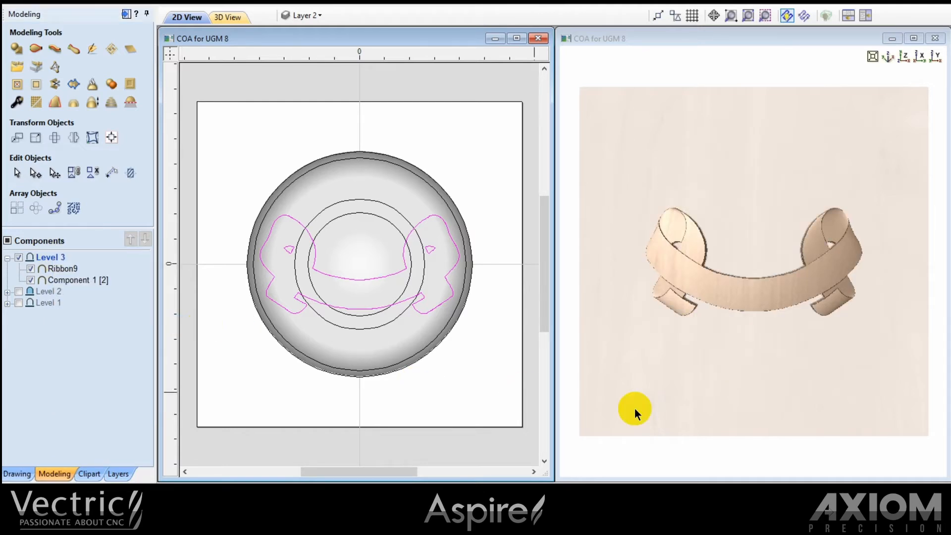
{"action": "left_click_drag", "start_coordinate": [740, 416], "coordinate": [759, 222]}
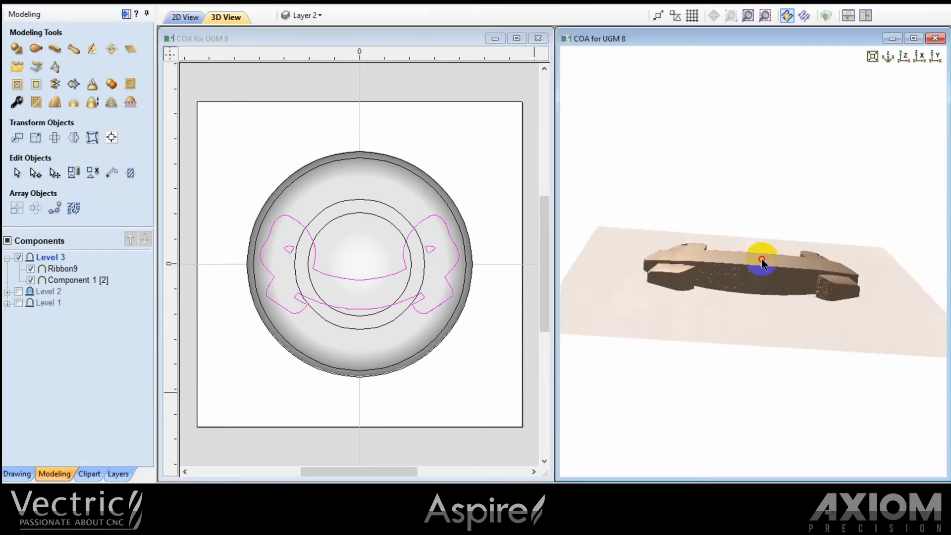
{"action": "left_click_drag", "start_coordinate": [761, 258], "coordinate": [762, 392]}
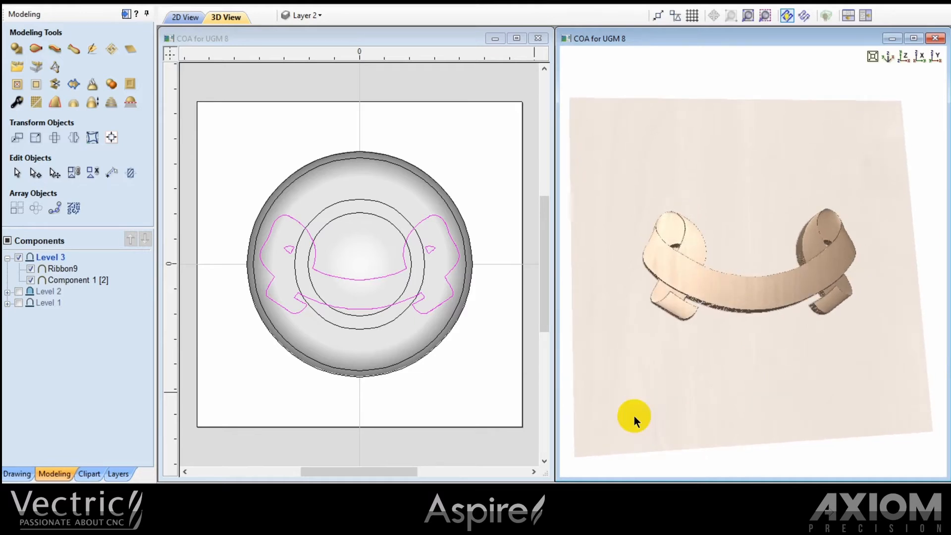
Step: Show Level 2 and Level 1 again and set Level 3's combine mode to Merge
{"action": "left_click", "coordinate": [18, 292]}
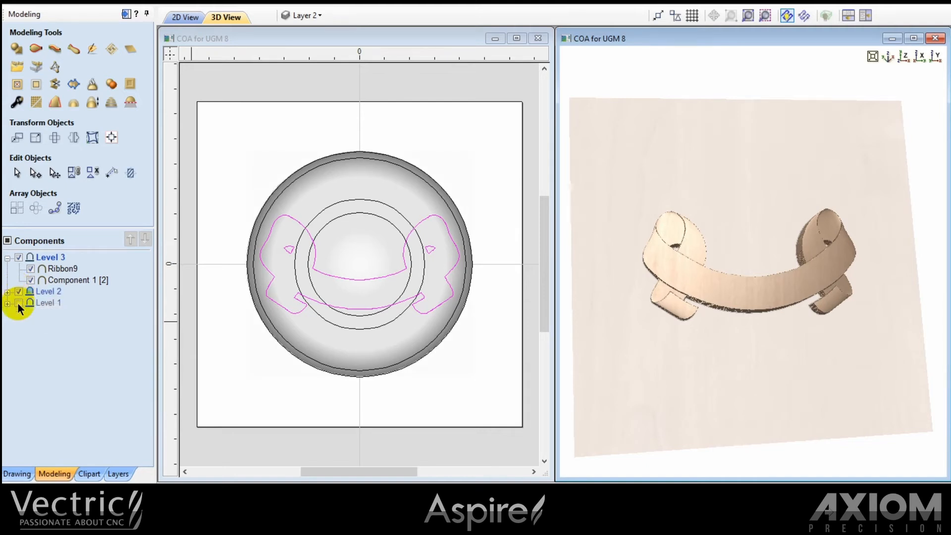
{"action": "left_click", "coordinate": [17, 305]}
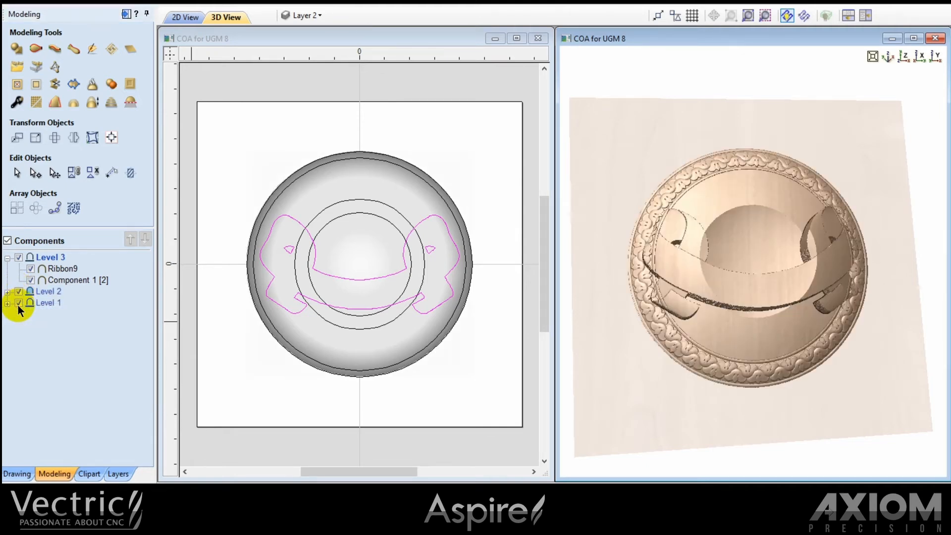
{"action": "right_click", "coordinate": [44, 257]}
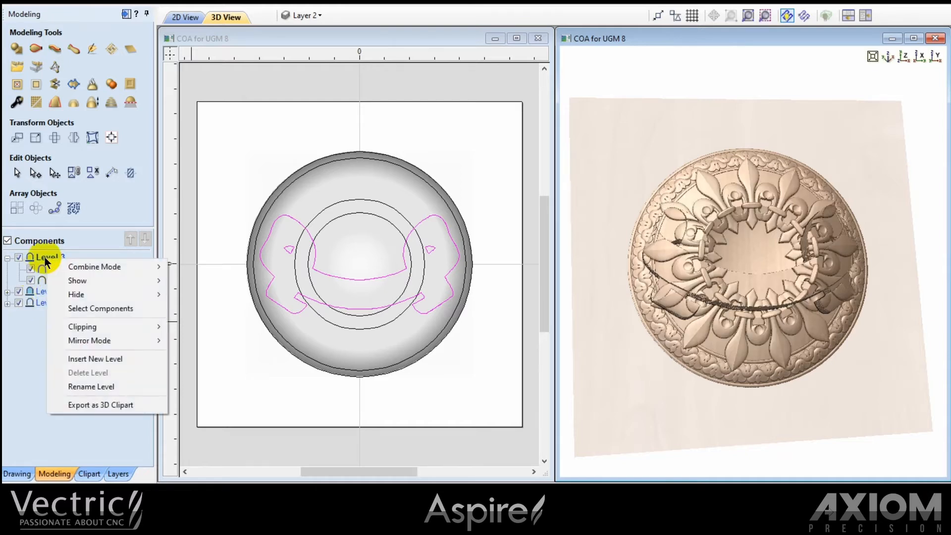
{"action": "mouse_move", "coordinate": [72, 266]}
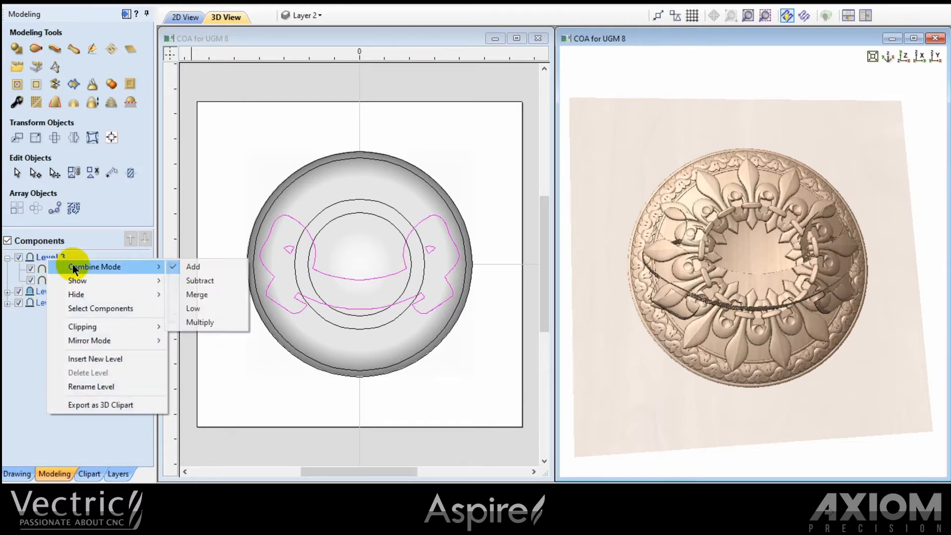
{"action": "left_click", "coordinate": [197, 295]}
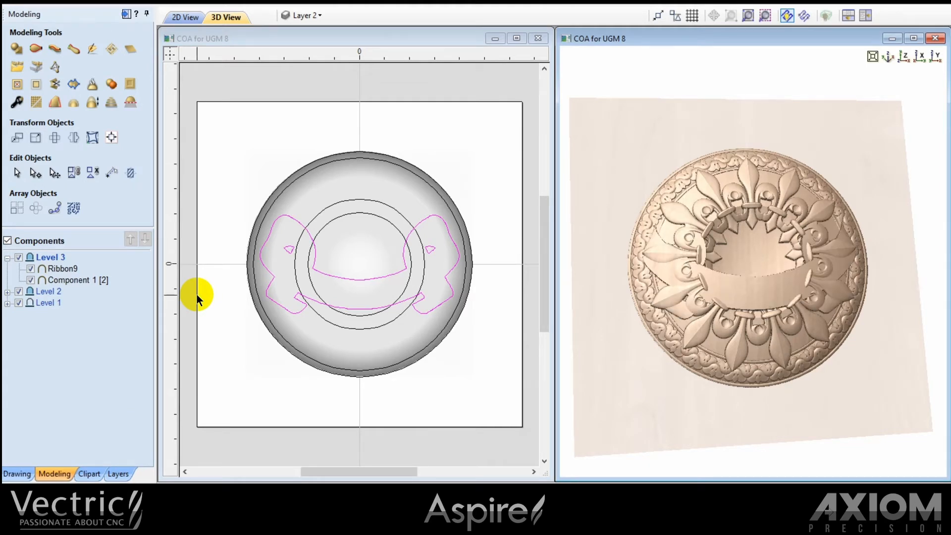
Step: Raise the Ribbon9 component's base height to 0.16 inches and examine the banner in 3D
{"action": "left_click", "coordinate": [63, 269]}
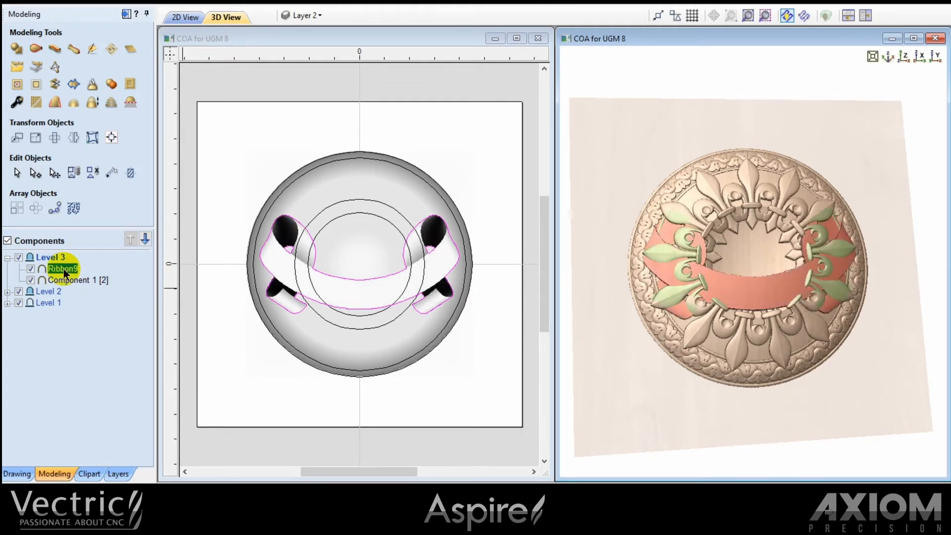
{"action": "left_click", "coordinate": [17, 108]}
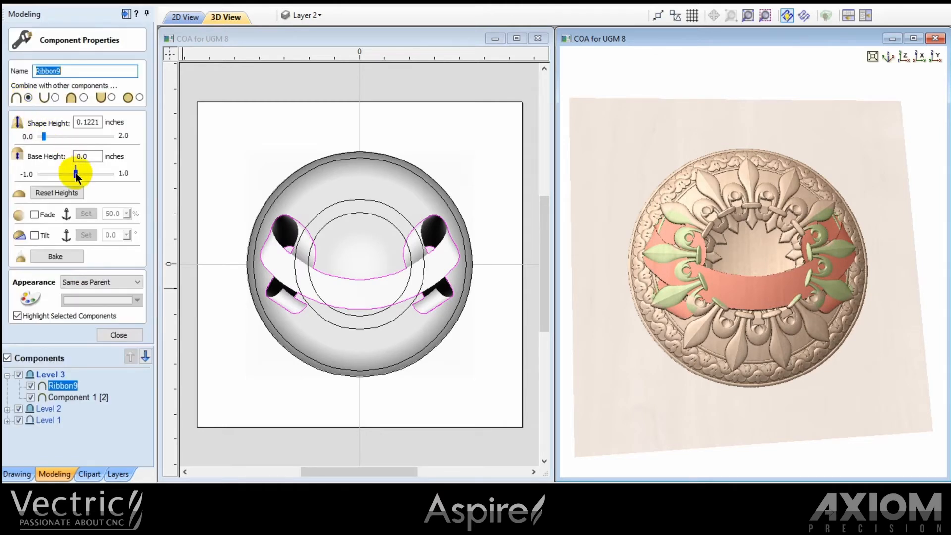
{"action": "left_click_drag", "start_coordinate": [76, 173], "coordinate": [82, 174]}
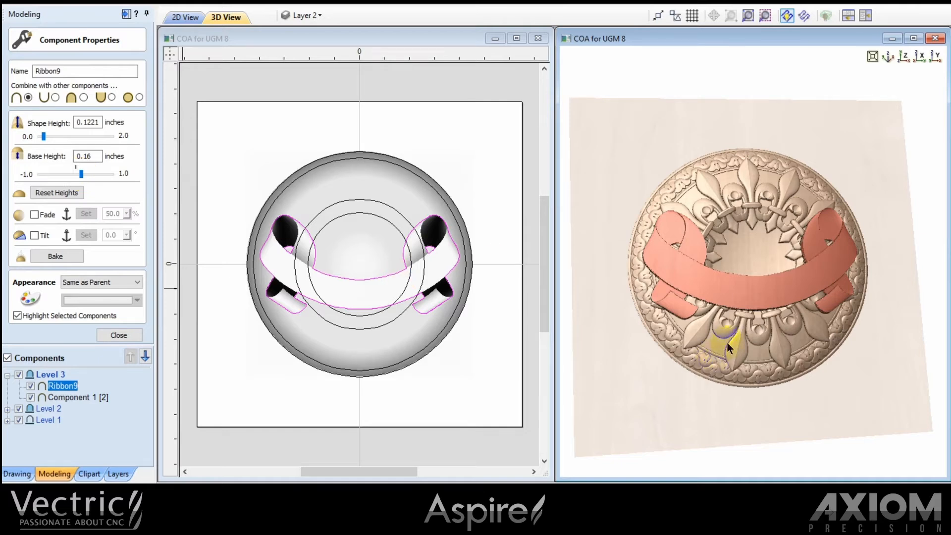
{"action": "left_click_drag", "start_coordinate": [729, 343], "coordinate": [736, 241]}
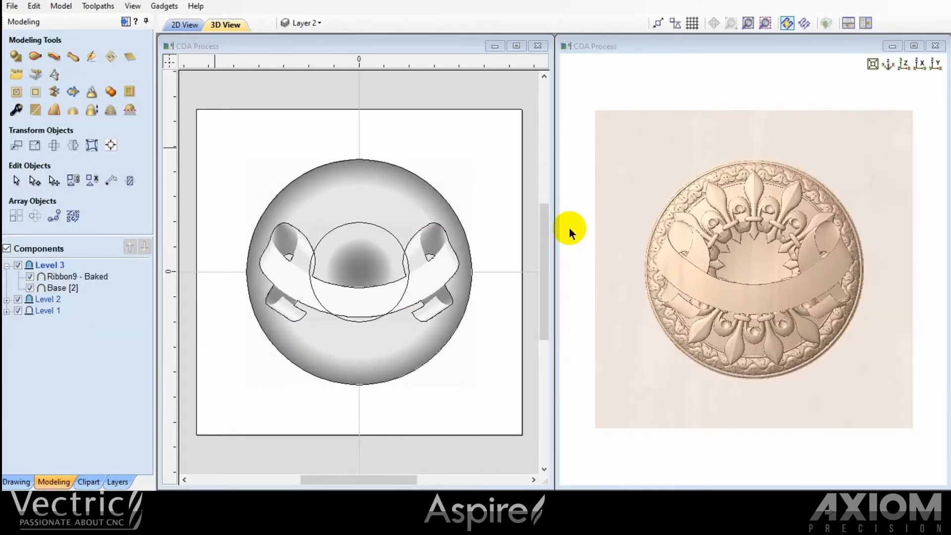
Step: Rename the Base [2] component in Level 3 as Ribbon Base
{"action": "left_click", "coordinate": [72, 289]}
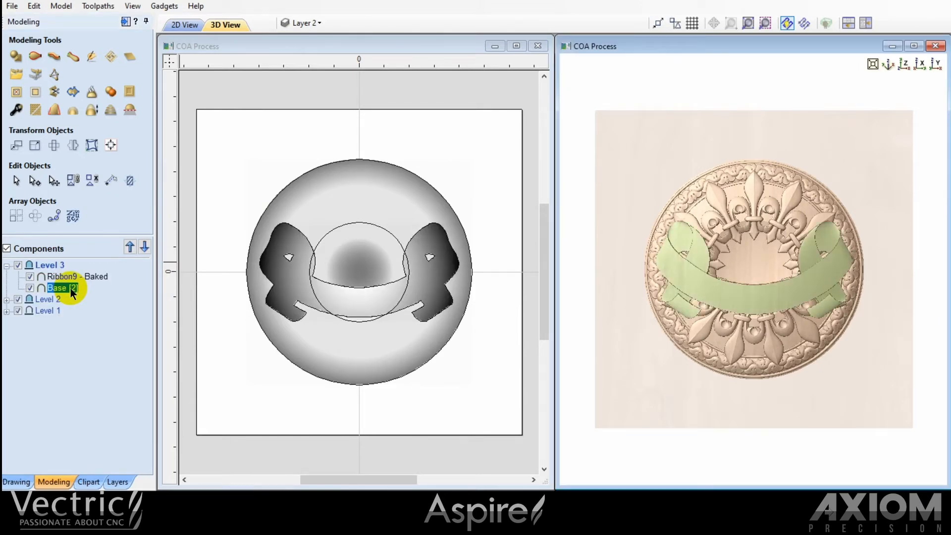
{"action": "left_click", "coordinate": [70, 289]}
{"action": "left_click_drag", "start_coordinate": [84, 289], "coordinate": [40, 288]}
{"action": "type", "text": "Ribbon Base"}
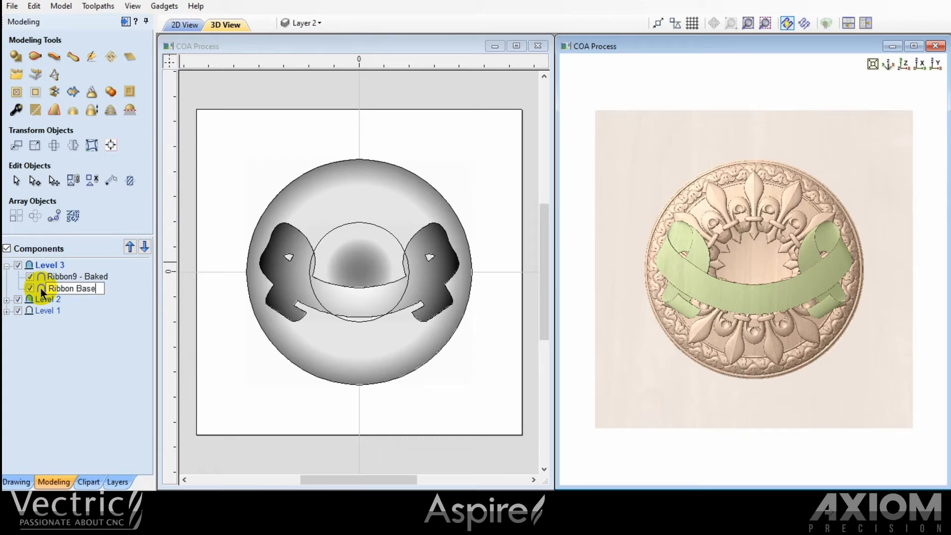
{"action": "left_click", "coordinate": [67, 336]}
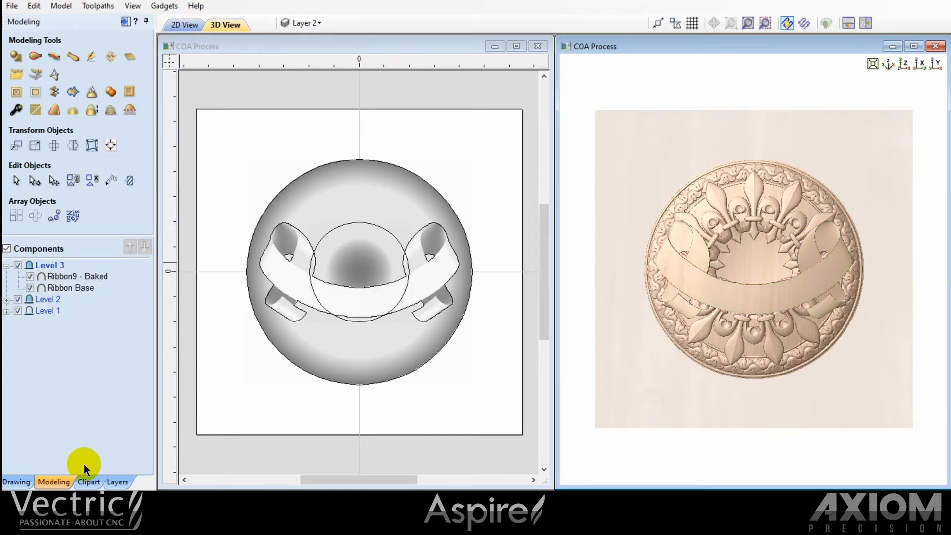
Step: Insert the Flourish_73B-57340-A scroll from the Decorative clipart library into Level 3 and return to the modeling tools
{"action": "left_click", "coordinate": [87, 482]}
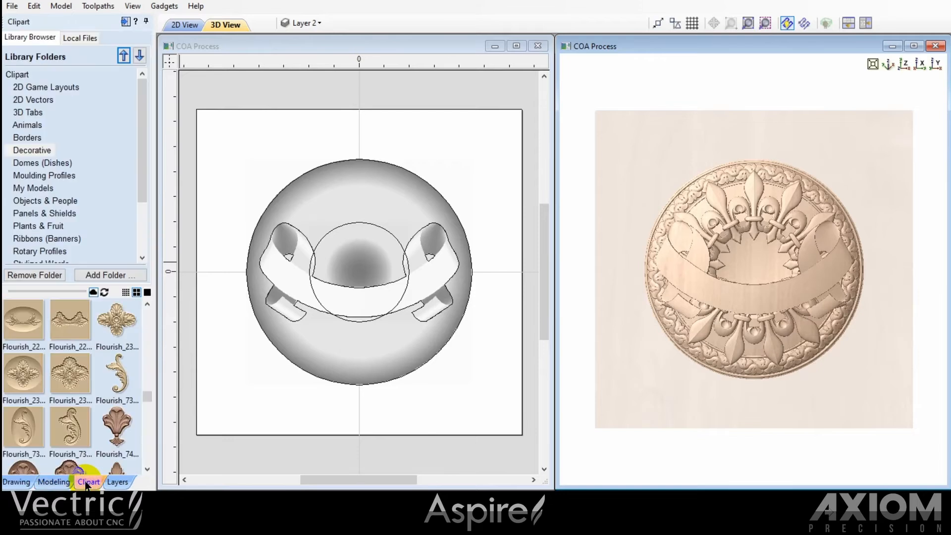
{"action": "left_click", "coordinate": [147, 392]}
{"action": "mouse_move", "coordinate": [147, 393]}
{"action": "left_mouse_down"}
{"action": "mouse_move", "coordinate": [148, 328]}
{"action": "mouse_move", "coordinate": [159, 392]}
{"action": "left_mouse_up"}
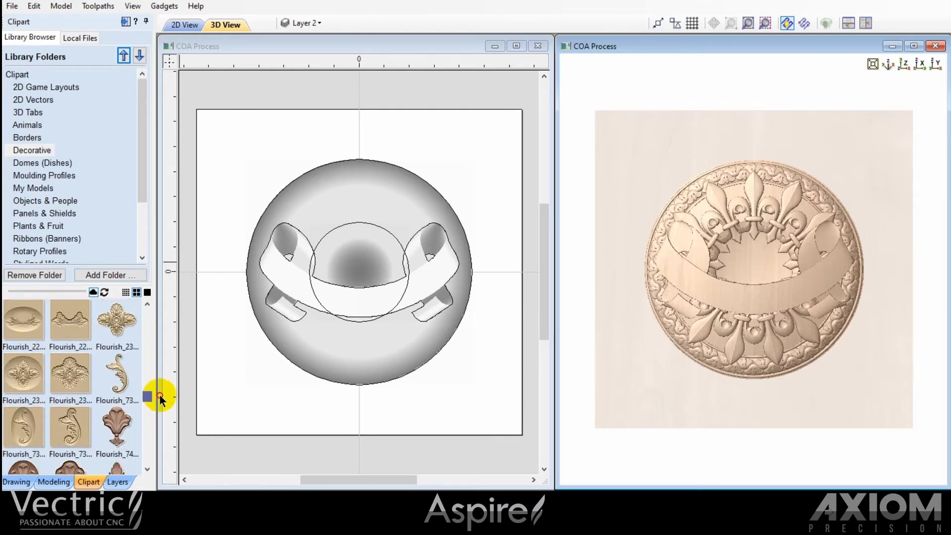
{"action": "double_click", "coordinate": [124, 380]}
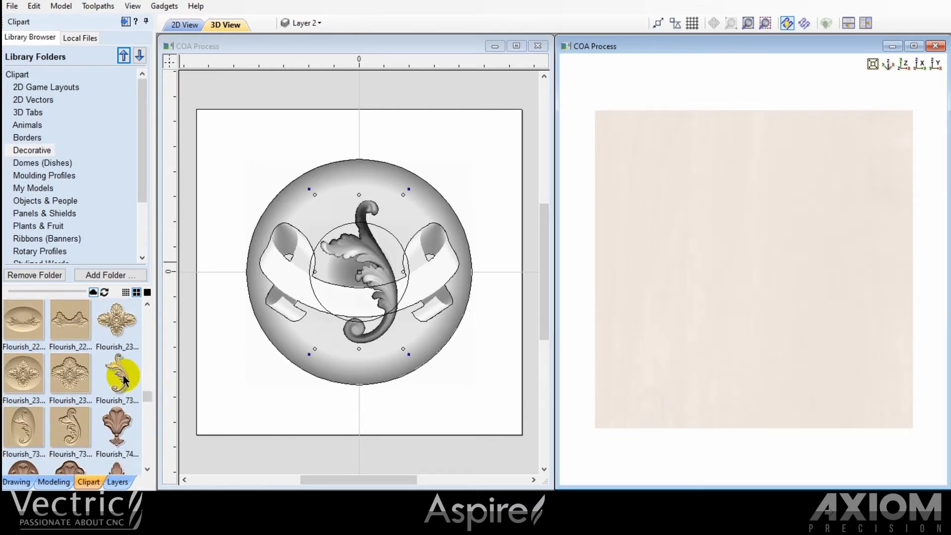
{"action": "left_click", "coordinate": [54, 482]}
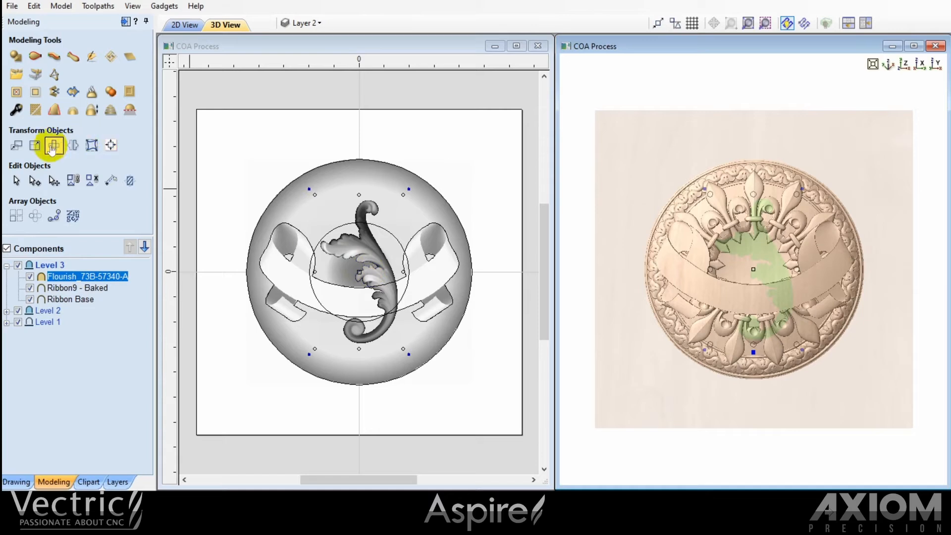
Step: Rotate the Flourish_73B-57340-A component 90 degrees clockwise so it lies horizontally
{"action": "left_click", "coordinate": [34, 145]}
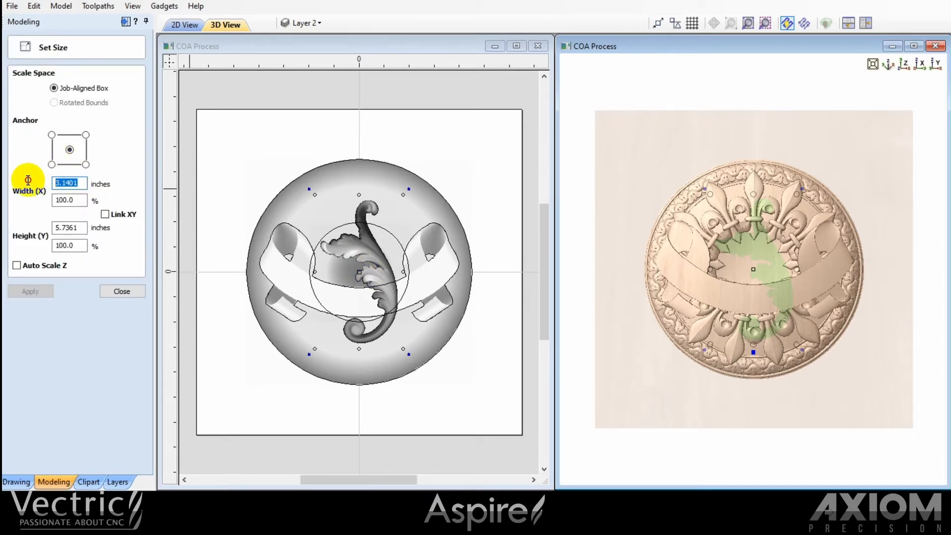
{"action": "left_click", "coordinate": [109, 289]}
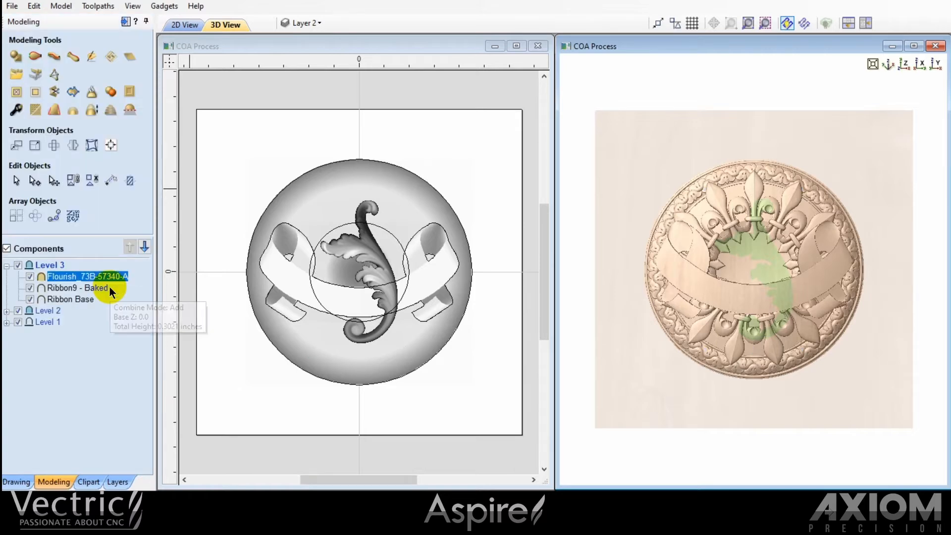
{"action": "left_click", "coordinate": [375, 275]}
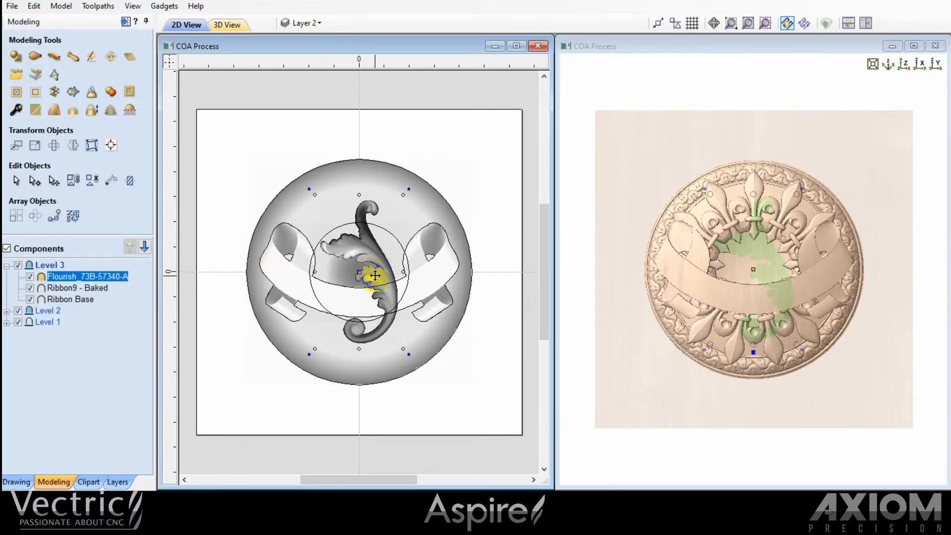
{"action": "key", "text": "9"}
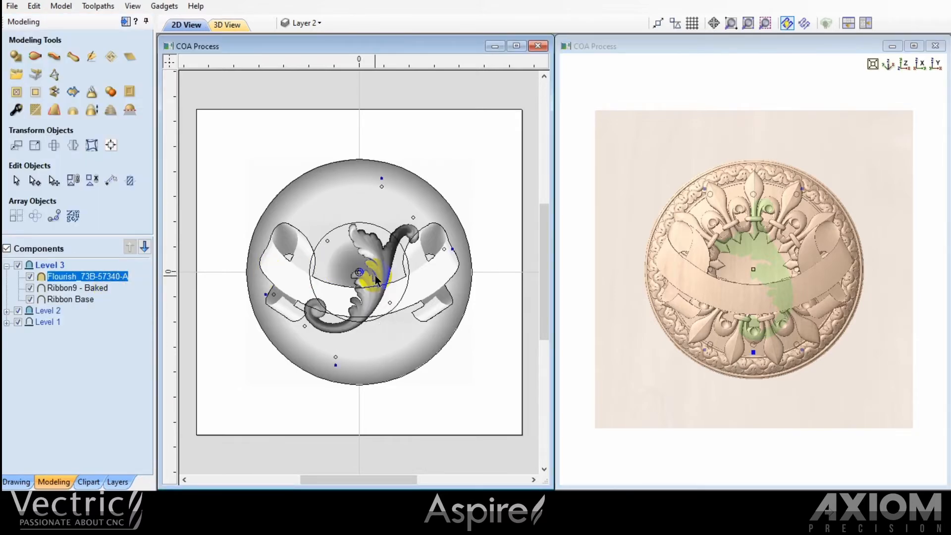
{"action": "key", "text": "9"}
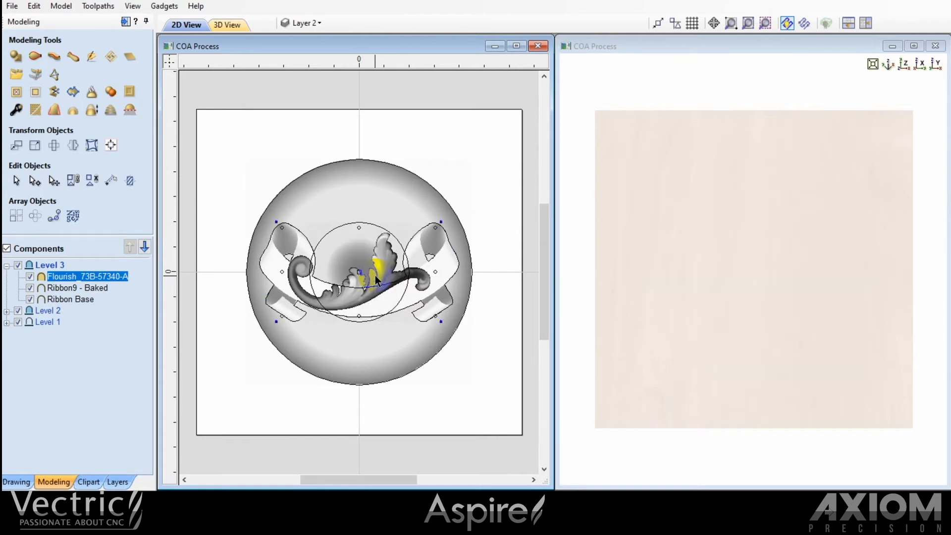
Step: Resize the flourish to 5 inches wide and 3 inches high, without linking X and Y
{"action": "left_click", "coordinate": [35, 146]}
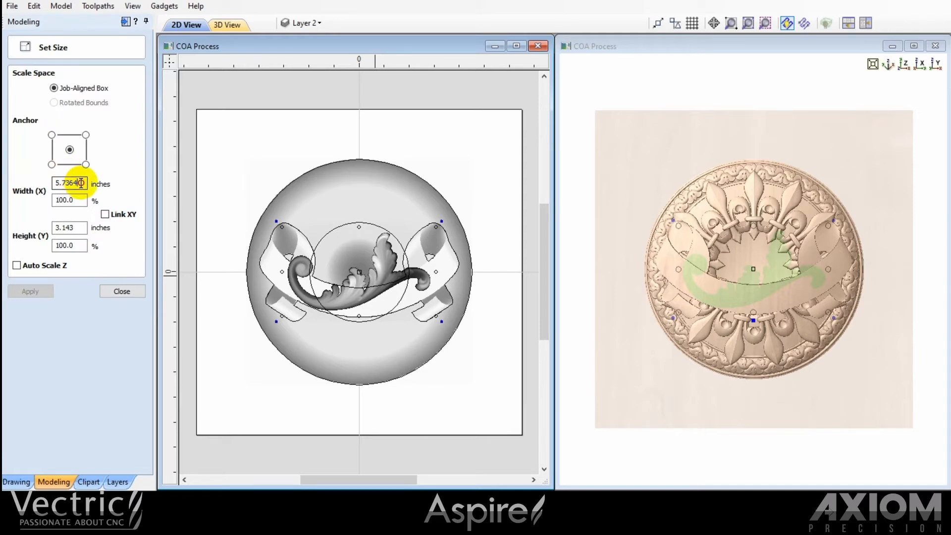
{"action": "left_click_drag", "start_coordinate": [79, 183], "coordinate": [42, 185]}
{"action": "type", "text": "5"}
{"action": "key", "text": "Tab"}
{"action": "key", "text": "Tab"}
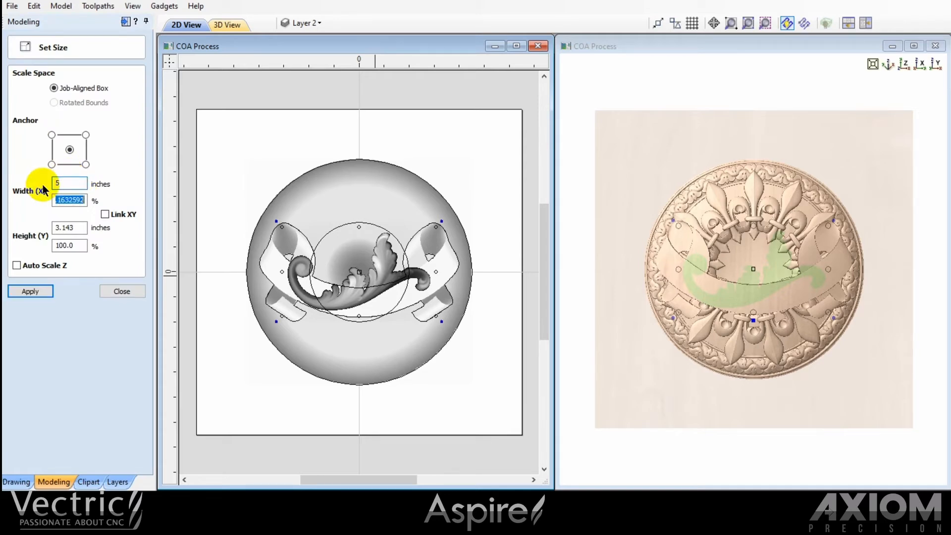
{"action": "key", "text": "Tab"}
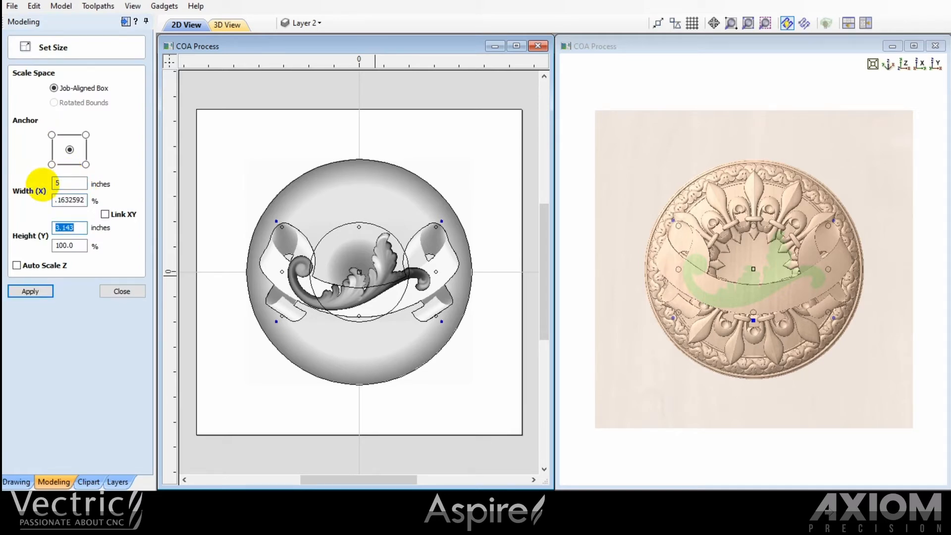
{"action": "type", "text": "3"}
{"action": "left_click", "coordinate": [32, 296]}
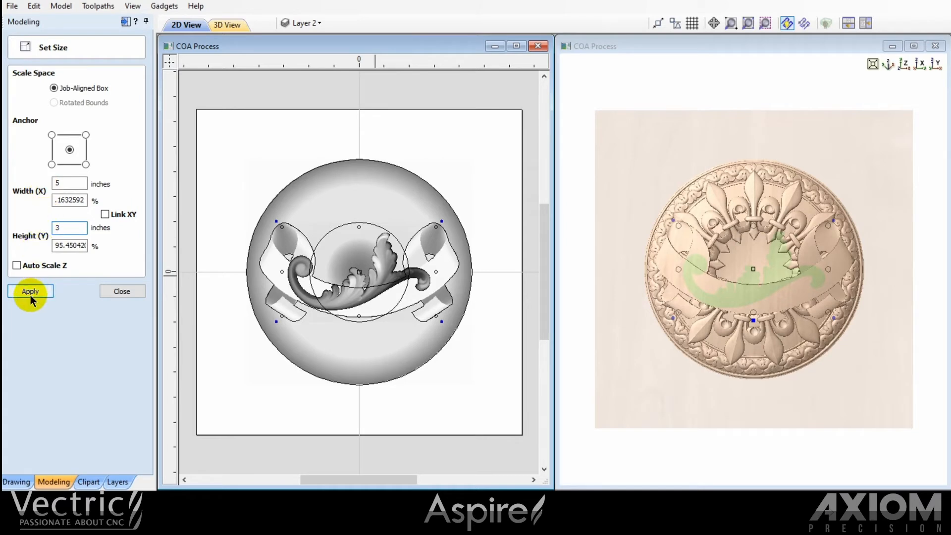
{"action": "left_click", "coordinate": [30, 292]}
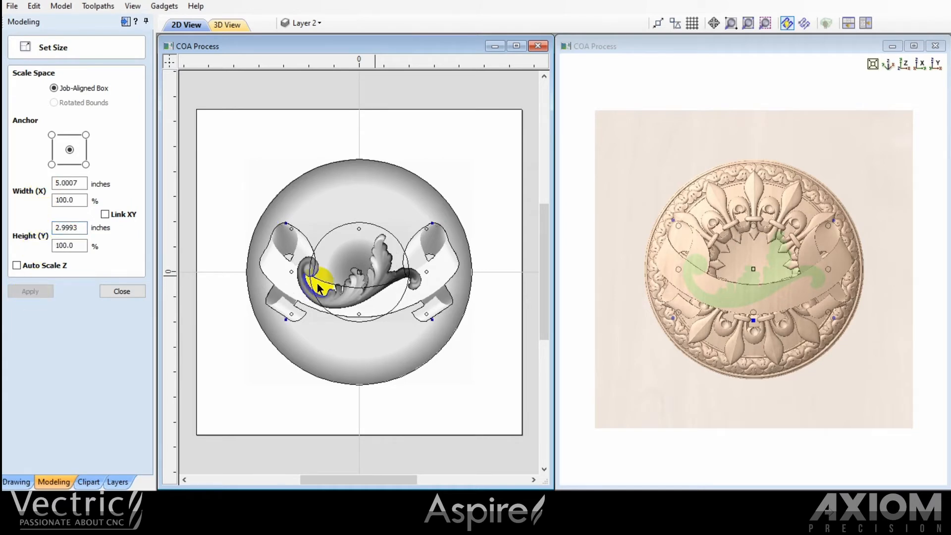
Step: Move the flourish to the dome's lower edge so its scroll and leaf tips overlap the border, and examine it in 3D
{"action": "left_click", "coordinate": [351, 293]}
{"action": "left_click_drag", "start_coordinate": [352, 293], "coordinate": [390, 402]}
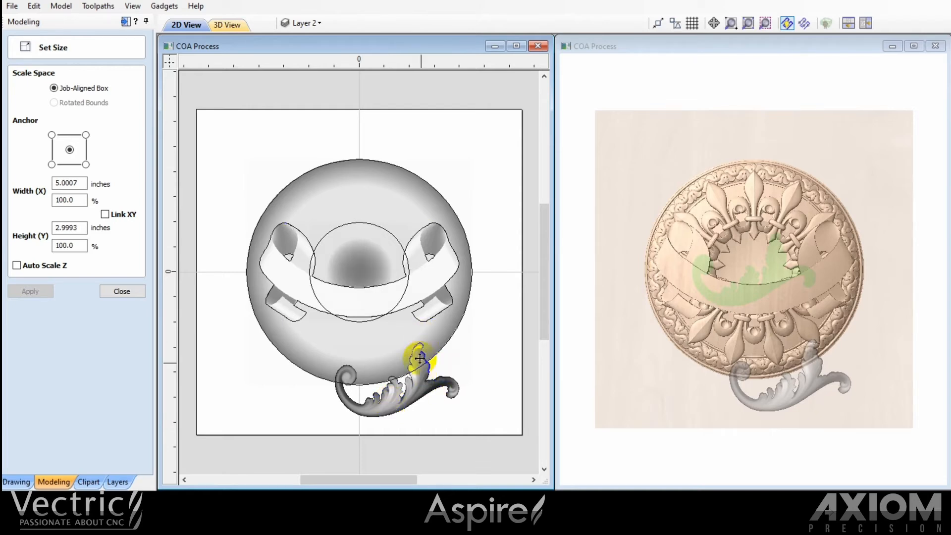
{"action": "left_click", "coordinate": [420, 358]}
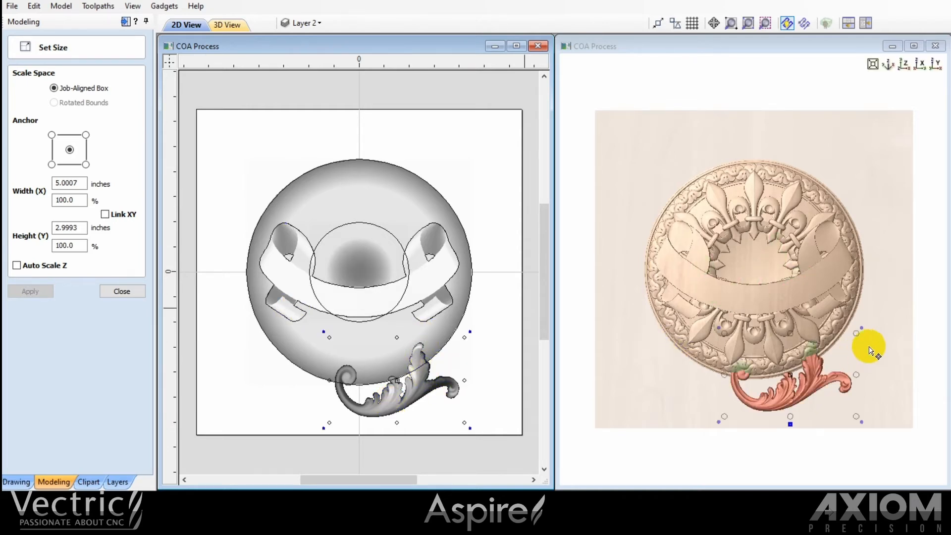
{"action": "left_click", "coordinate": [870, 351]}
{"action": "scroll", "coordinate": [889, 333], "scroll_direction": "up", "scroll_amount": 3}
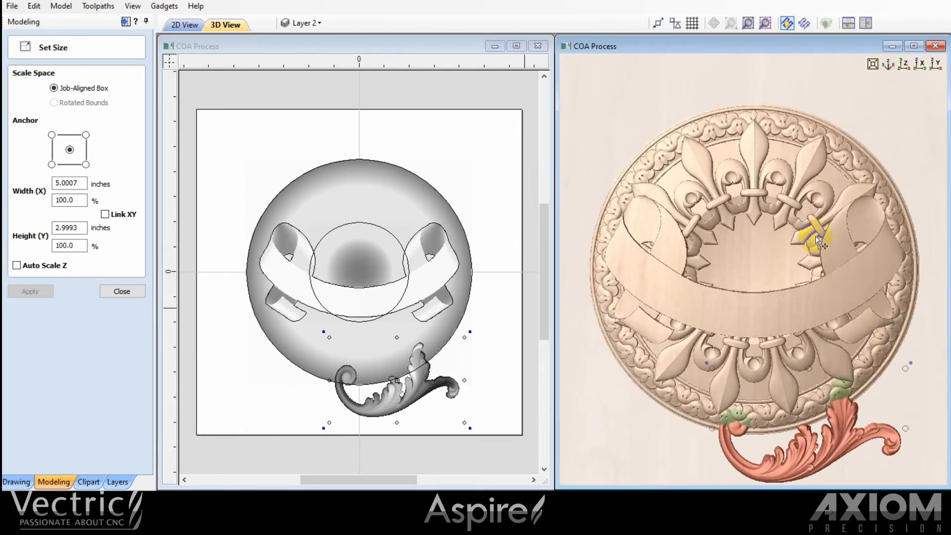
{"action": "left_click", "coordinate": [756, 225]}
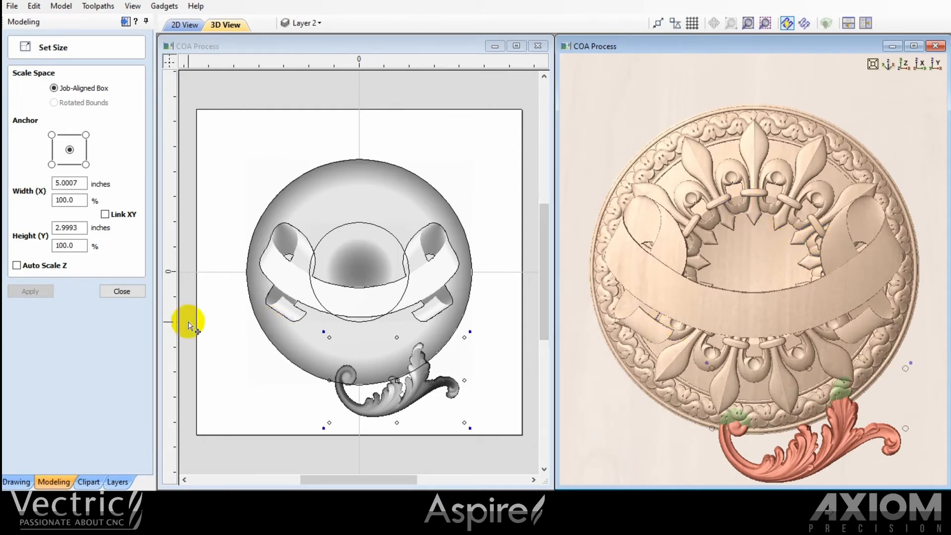
{"action": "left_click", "coordinate": [122, 291]}
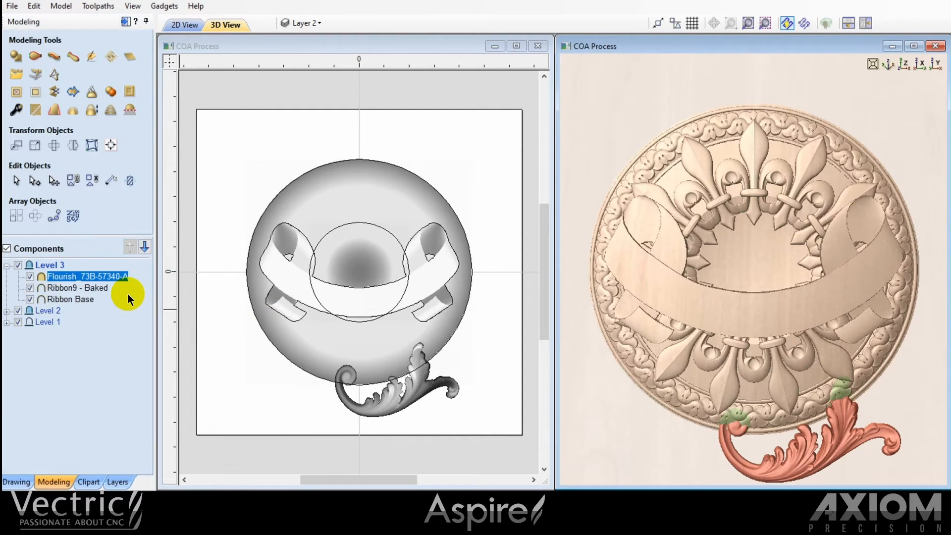
Step: Set the Flourish_73B-57340-A component's combine mode to Add
{"action": "right_click", "coordinate": [106, 276]}
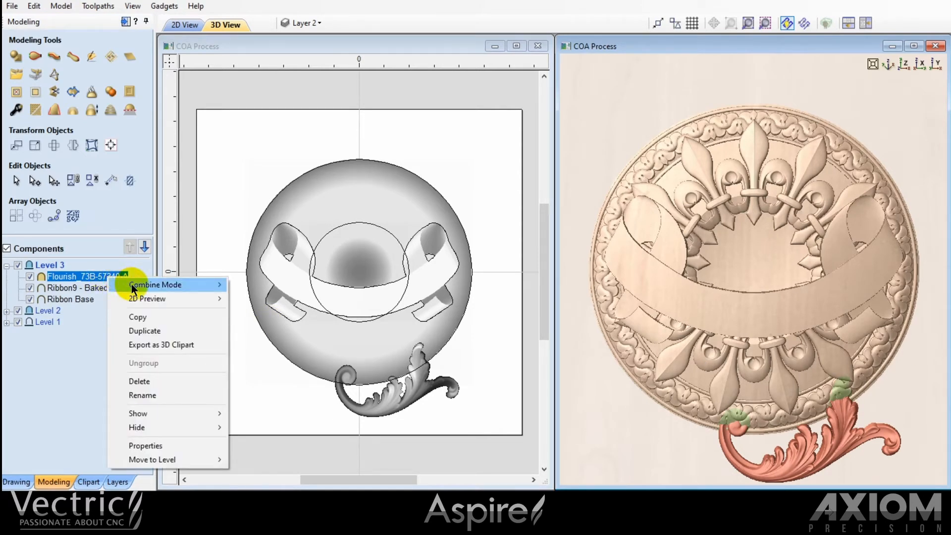
{"action": "mouse_move", "coordinate": [132, 284]}
{"action": "left_click", "coordinate": [250, 285]}
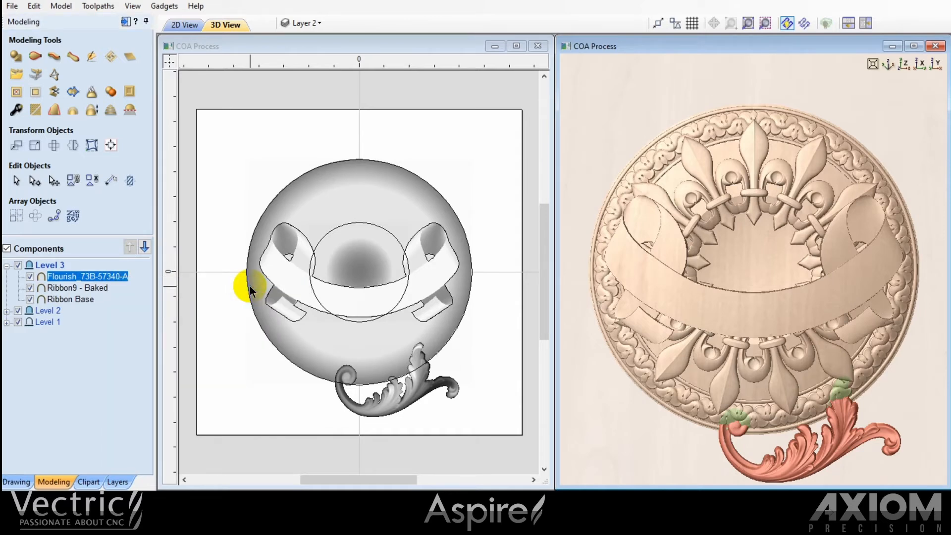
Step: Insert a new level above Level 3 and move the Flourish_73B-57340-A component into it
{"action": "left_click", "coordinate": [6, 322]}
{"action": "left_click", "coordinate": [7, 322]}
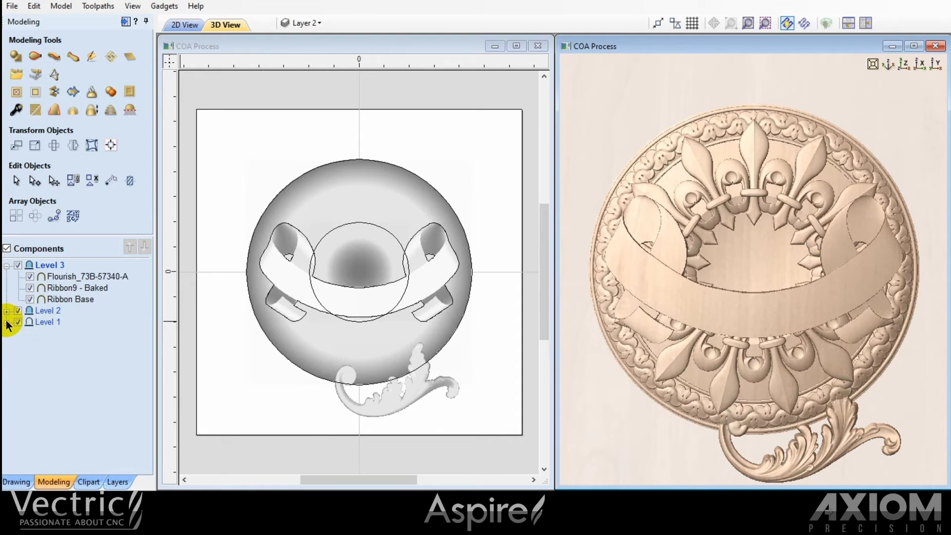
{"action": "left_click", "coordinate": [6, 322]}
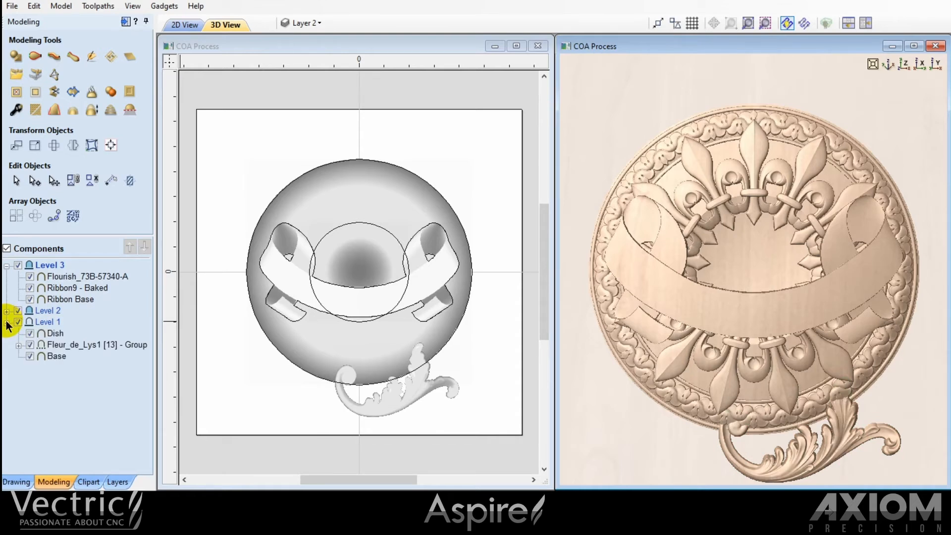
{"action": "right_click", "coordinate": [49, 263]}
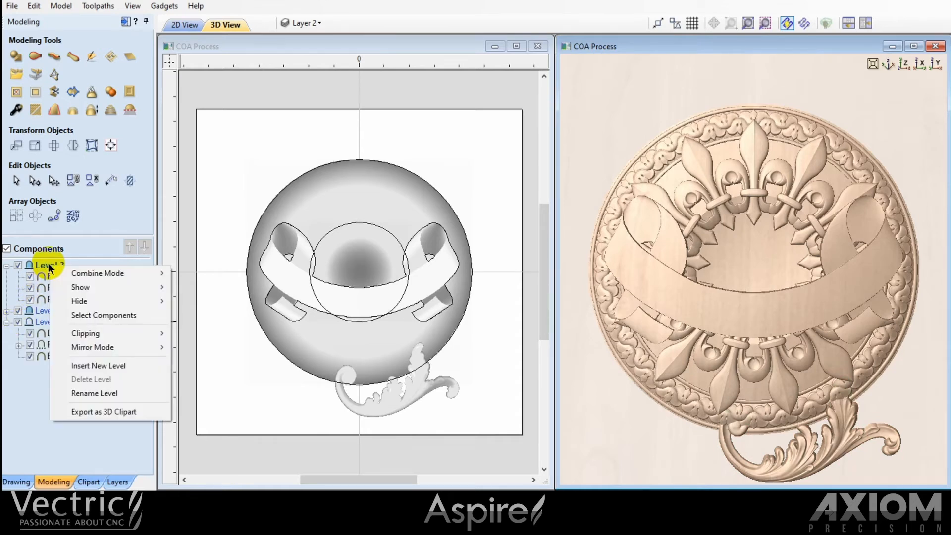
{"action": "left_click", "coordinate": [83, 365]}
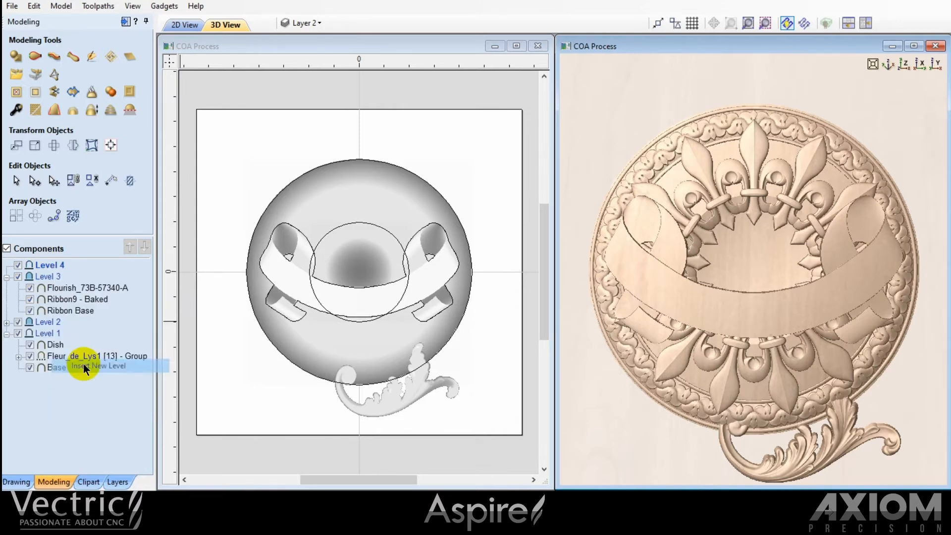
{"action": "left_click", "coordinate": [69, 287]}
{"action": "left_click_drag", "start_coordinate": [68, 284], "coordinate": [66, 271]}
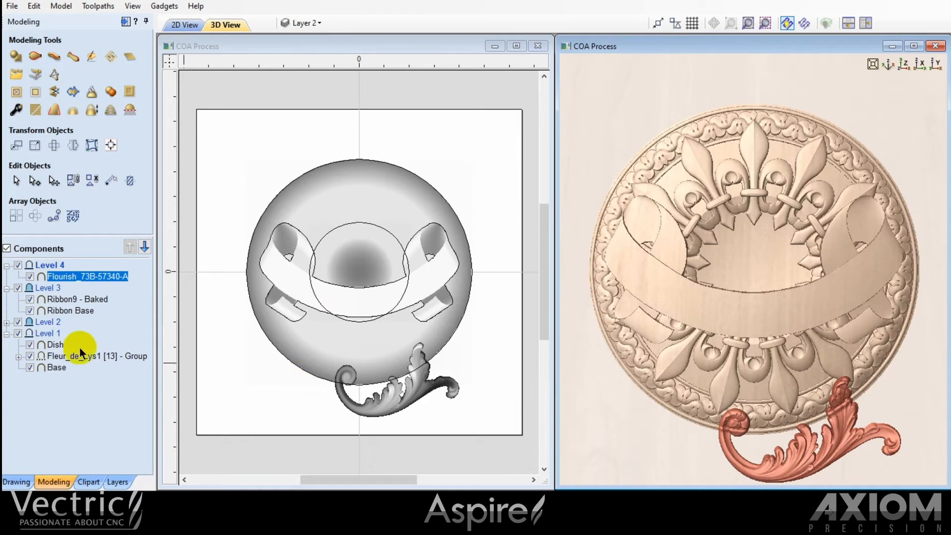
Step: Duplicate Level 1's Base and Dish components and move both copies into Level 4
{"action": "left_click", "coordinate": [52, 367]}
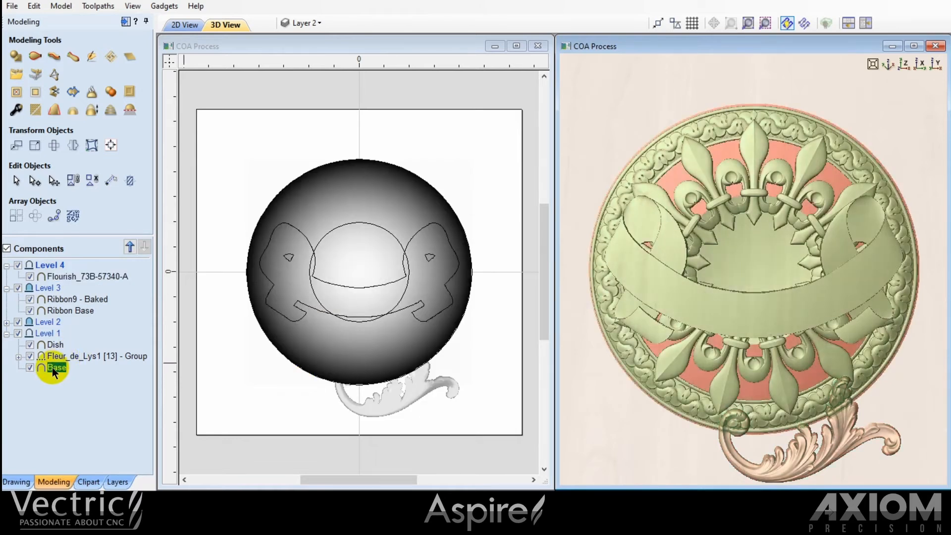
{"action": "left_click", "coordinate": [52, 343], "text": "ctrl"}
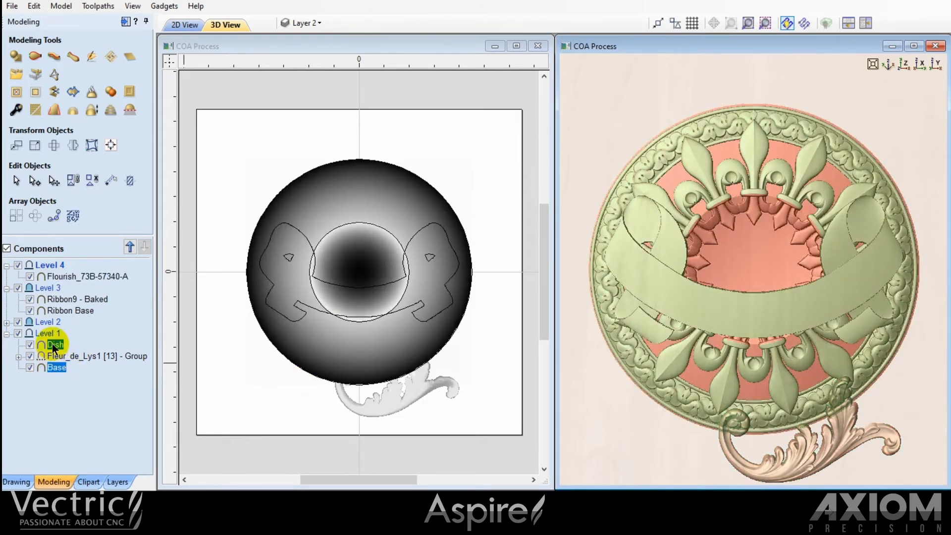
{"action": "right_click", "coordinate": [52, 343]}
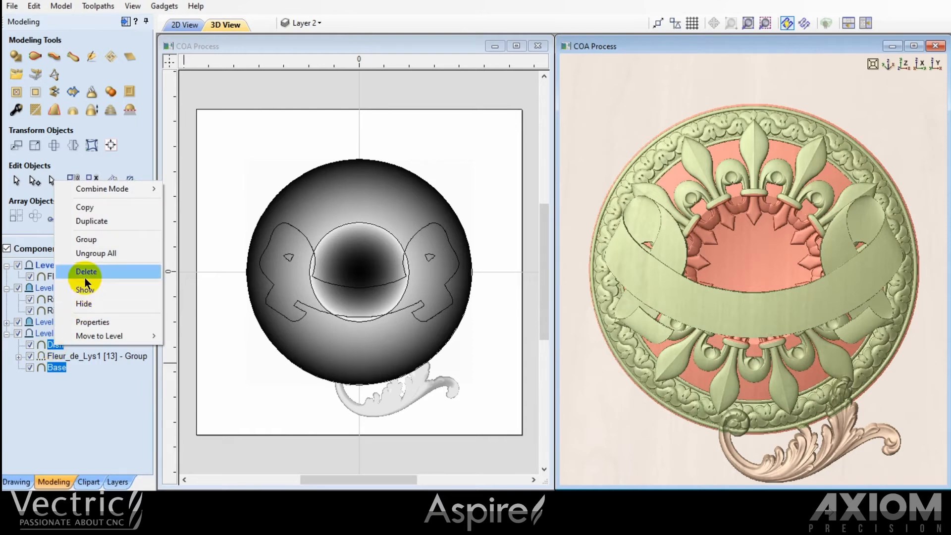
{"action": "left_click", "coordinate": [89, 222]}
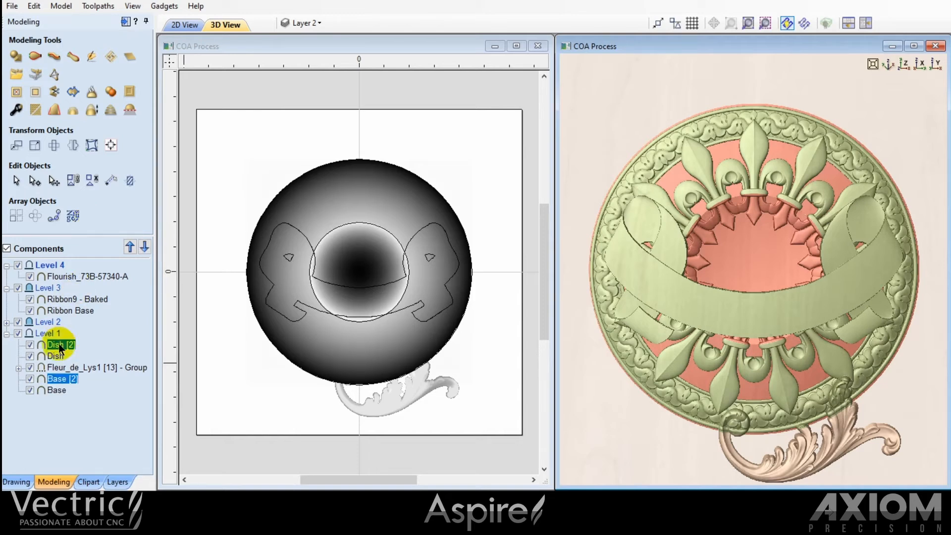
{"action": "left_click_drag", "start_coordinate": [59, 347], "coordinate": [57, 283]}
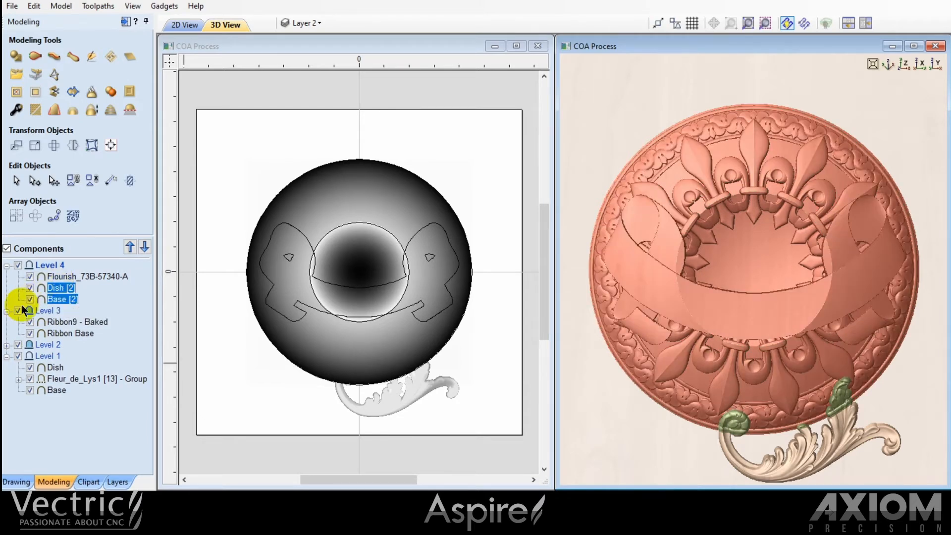
Step: Collapse Levels 3 and 1, hide Levels 1, 2 and 3, and examine Level 4 alone in 3D
{"action": "left_click", "coordinate": [6, 311]}
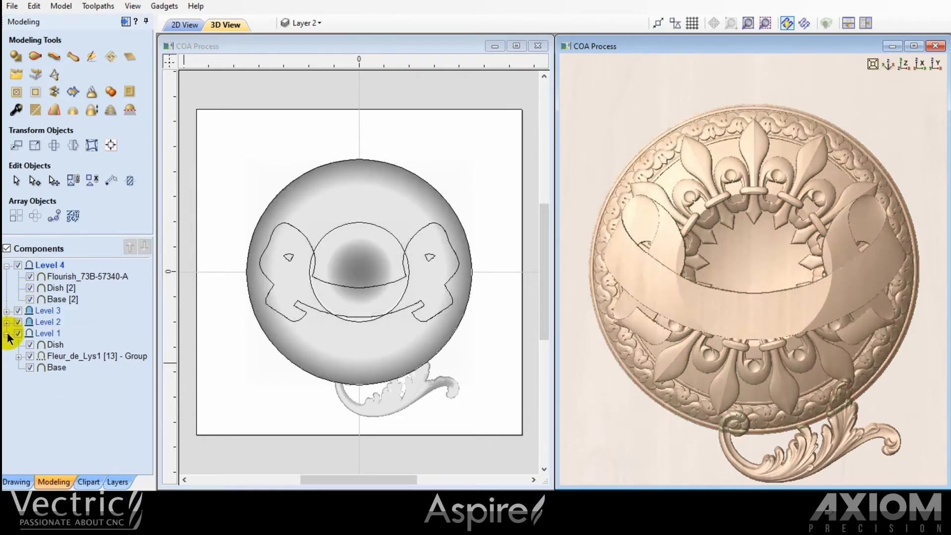
{"action": "left_click", "coordinate": [6, 334]}
{"action": "left_click", "coordinate": [19, 333]}
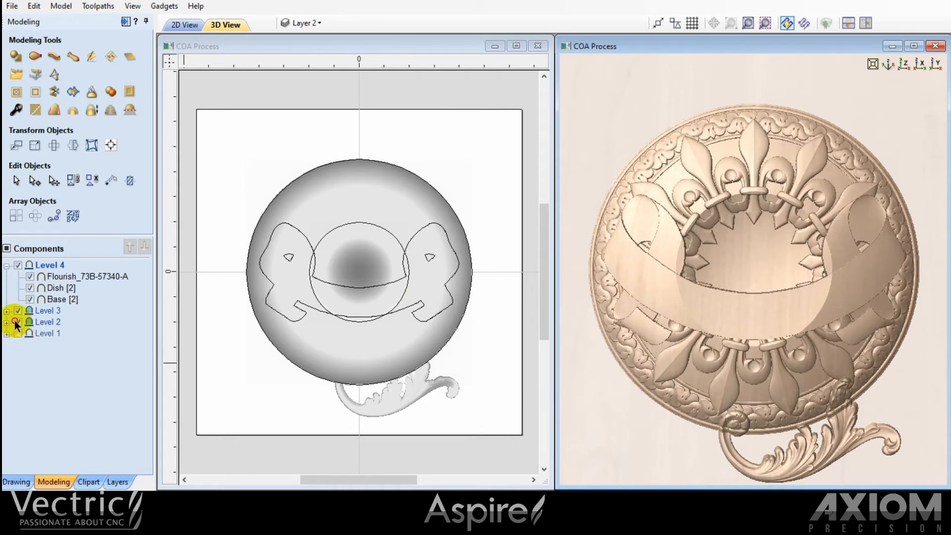
{"action": "left_click", "coordinate": [17, 322]}
{"action": "left_click", "coordinate": [18, 311]}
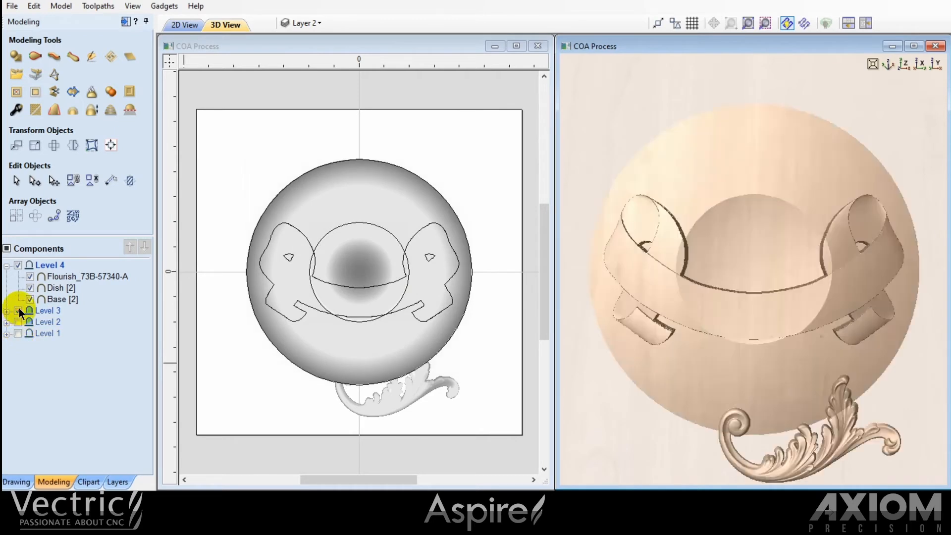
{"action": "left_click", "coordinate": [19, 309]}
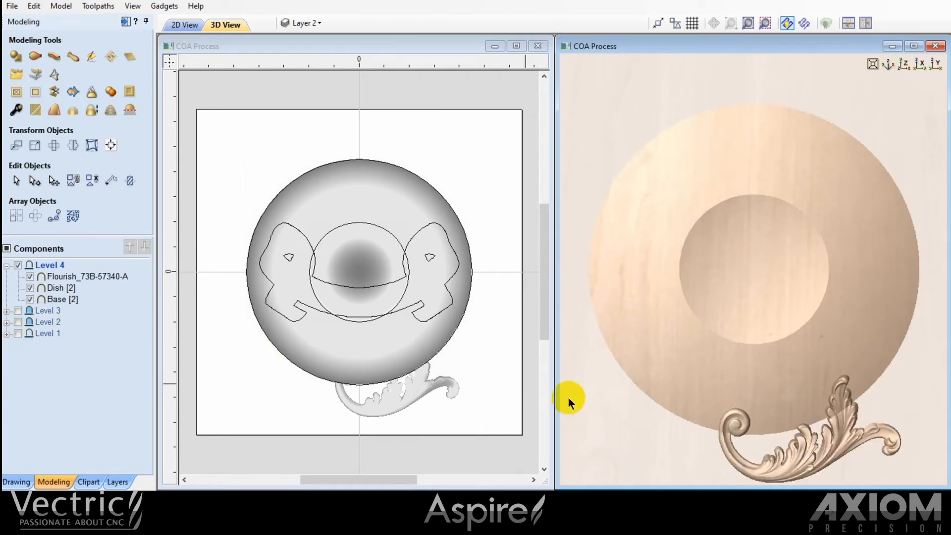
{"action": "mouse_move", "coordinate": [810, 418]}
{"action": "left_mouse_down"}
{"action": "mouse_move", "coordinate": [786, 337]}
{"action": "mouse_move", "coordinate": [813, 398]}
{"action": "mouse_move", "coordinate": [795, 415]}
{"action": "left_mouse_up"}
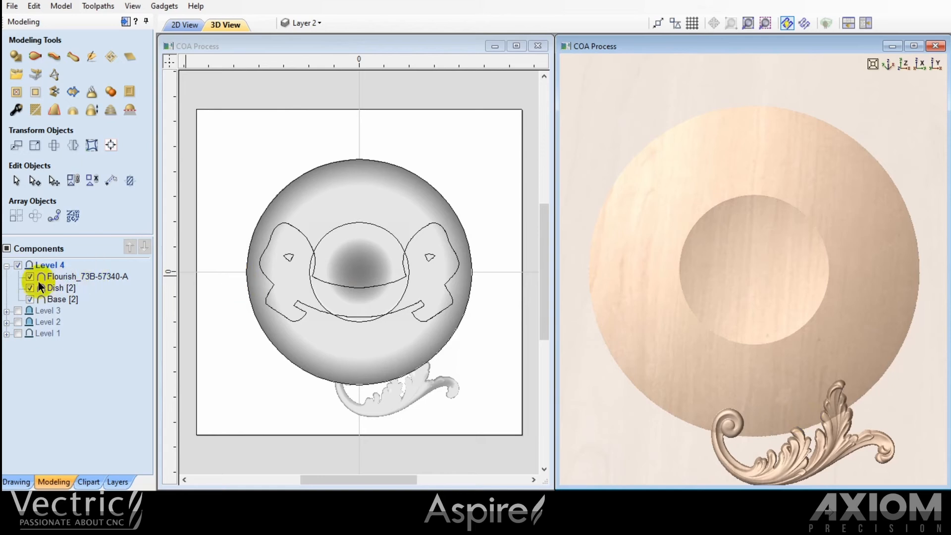
Step: Show Levels 3, 2 and 1 again and set Level 4's combine mode to Merge
{"action": "left_click", "coordinate": [20, 310]}
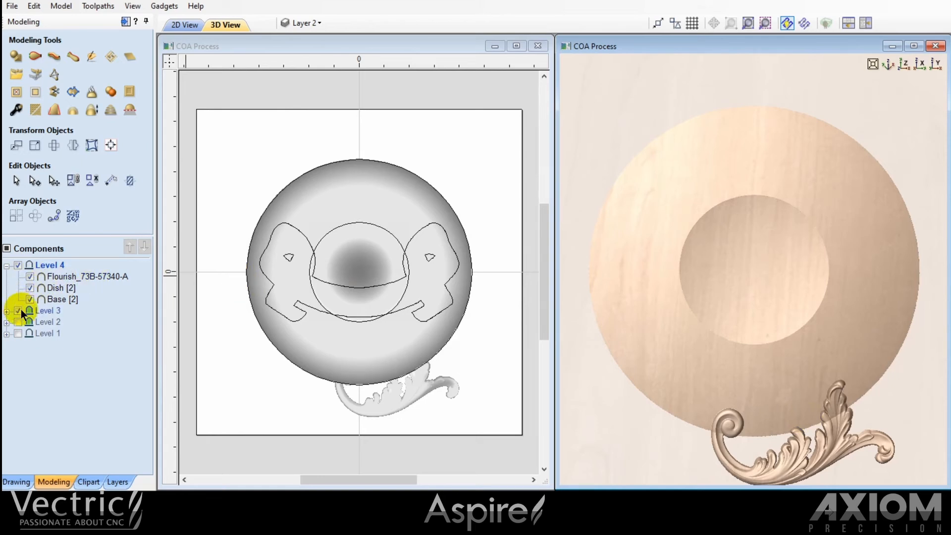
{"action": "left_click", "coordinate": [18, 334]}
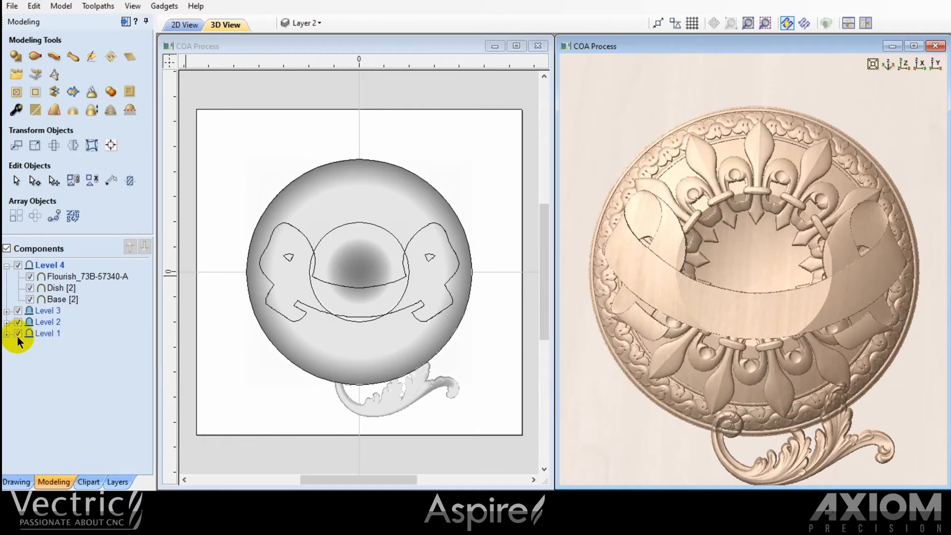
{"action": "left_click", "coordinate": [48, 265]}
{"action": "right_click", "coordinate": [48, 265]}
{"action": "mouse_move", "coordinate": [70, 270]}
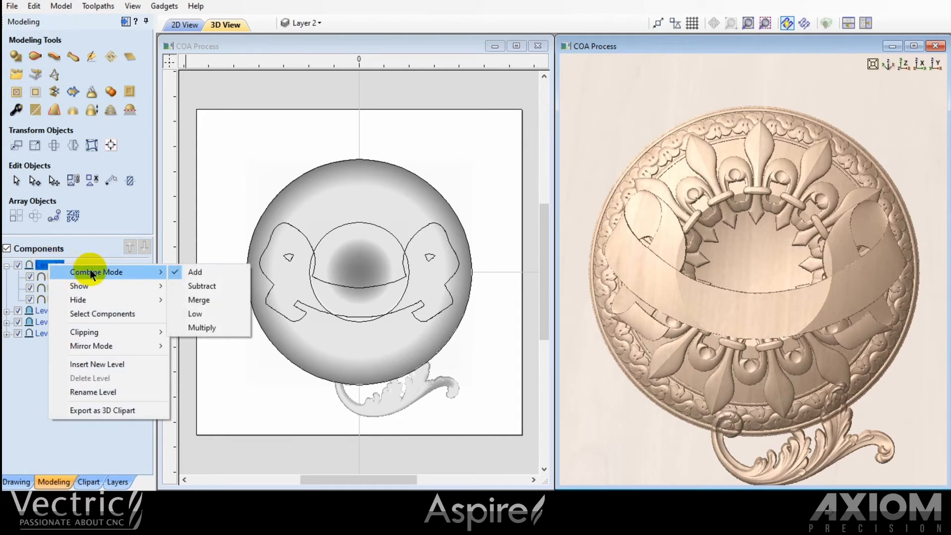
{"action": "left_click", "coordinate": [198, 300]}
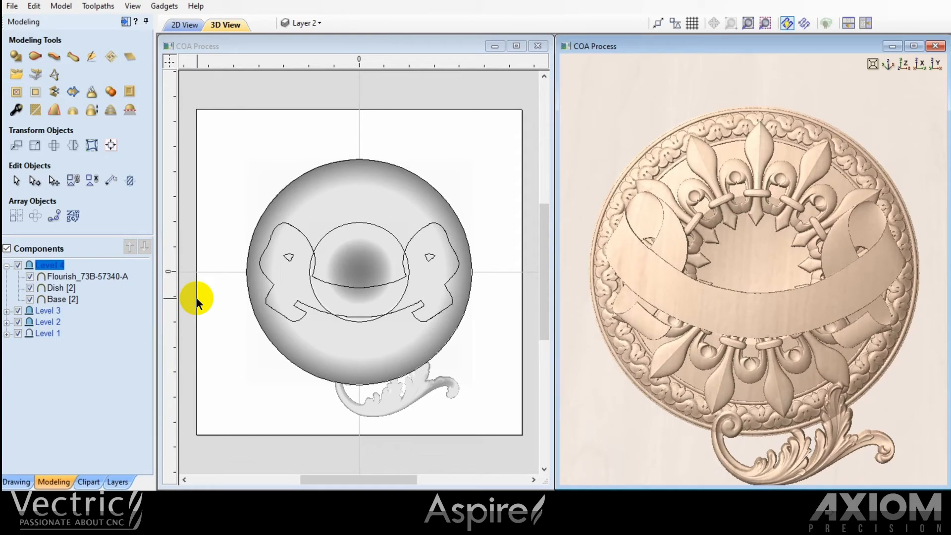
{"action": "left_click", "coordinate": [761, 422]}
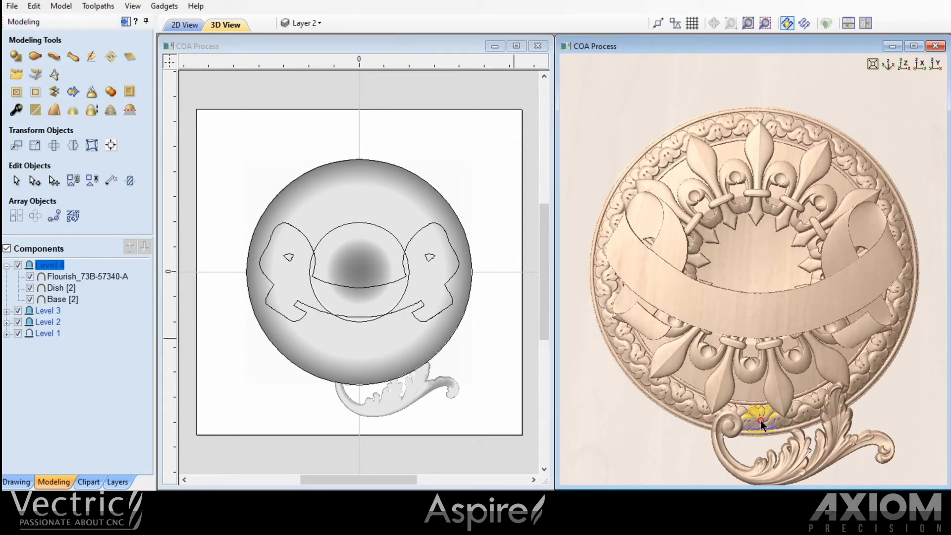
{"action": "left_click_drag", "start_coordinate": [760, 420], "coordinate": [730, 276]}
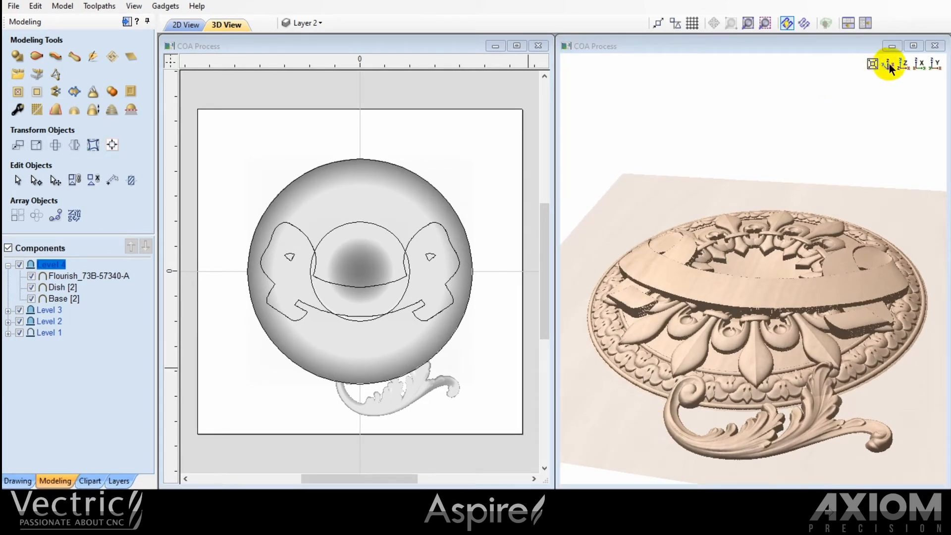
{"action": "left_click", "coordinate": [903, 63]}
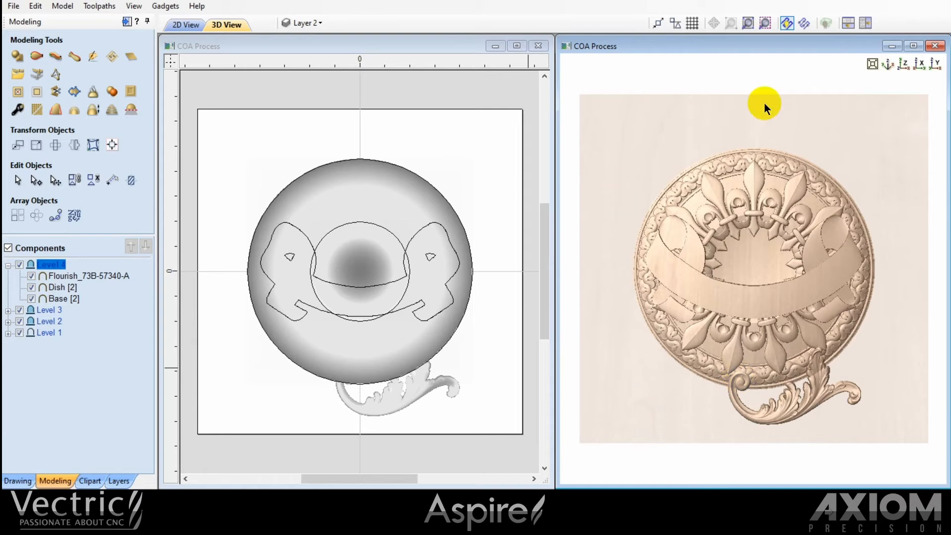
Step: Set Level 4's mirror mode to Bottom Right Quadrant so the flourish repeats in all four quadrants
{"action": "right_click", "coordinate": [48, 267]}
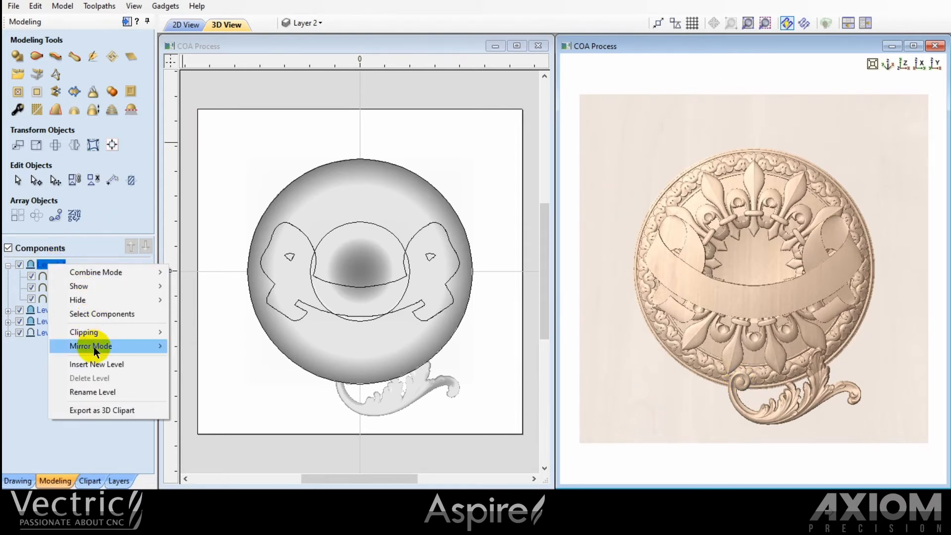
{"action": "mouse_move", "coordinate": [94, 350]}
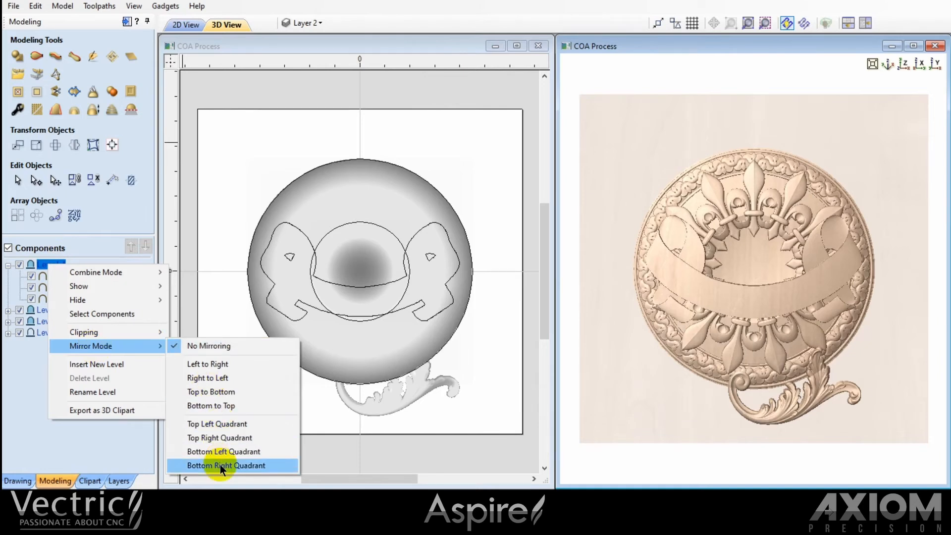
{"action": "left_click", "coordinate": [261, 466]}
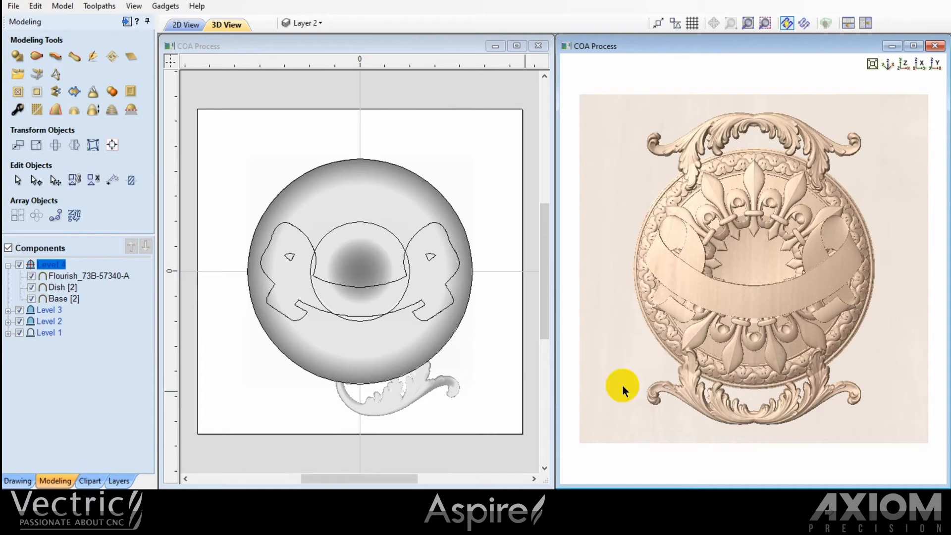
Step: Inspect the mirrored flourishes in 3D and turn on shadow shading for the model view
{"action": "left_click_drag", "start_coordinate": [769, 382], "coordinate": [829, 156]}
{"action": "left_click", "coordinate": [903, 65]}
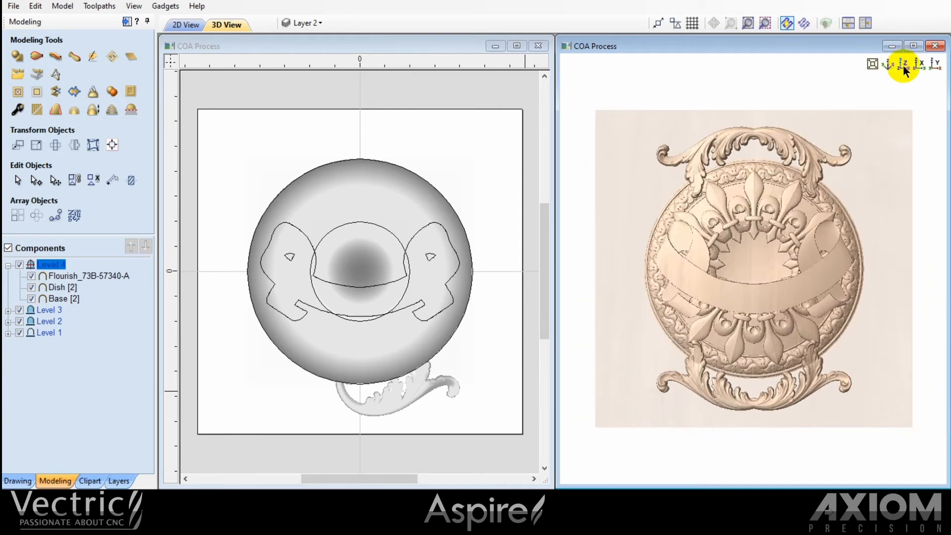
{"action": "left_click", "coordinate": [134, 6]}
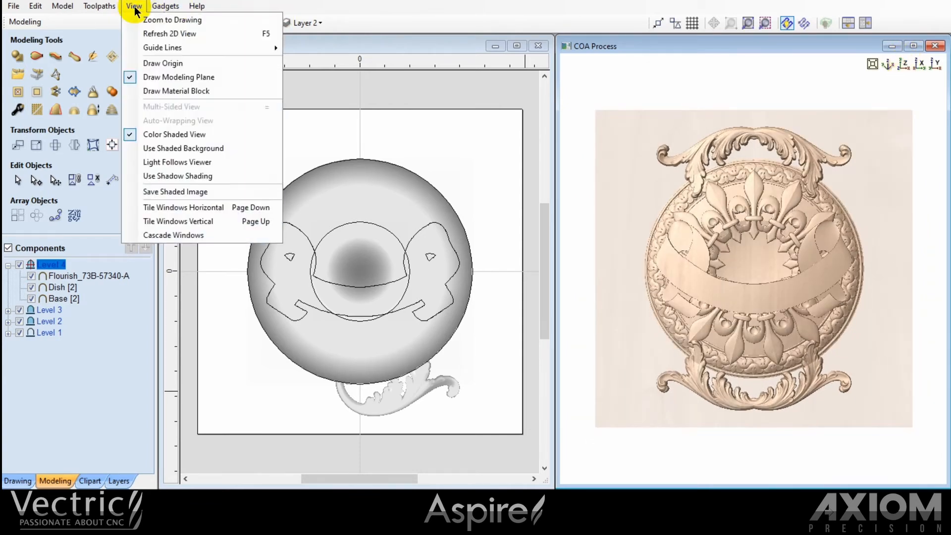
{"action": "left_click", "coordinate": [166, 178]}
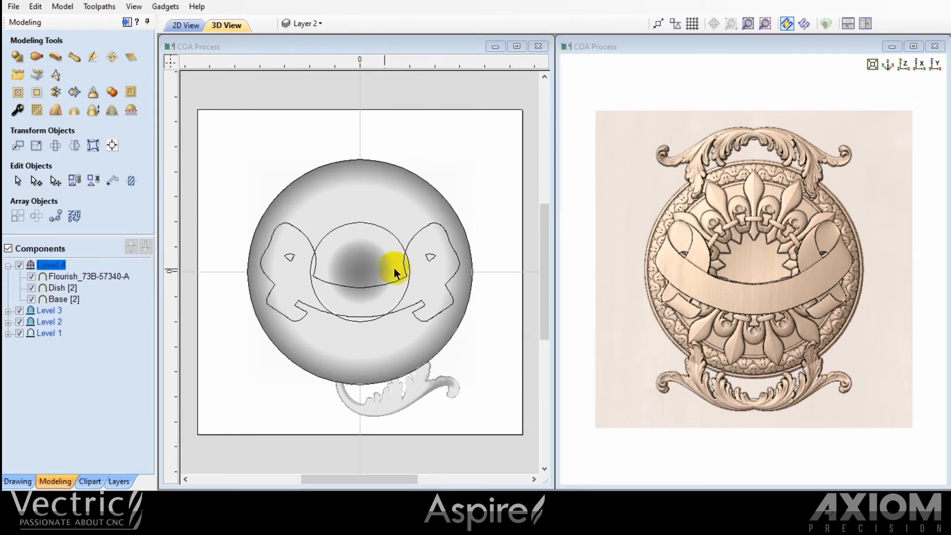
Step: Insert a new level above Level 4 and create a single component in it from the whole visible model
{"action": "right_click", "coordinate": [49, 266]}
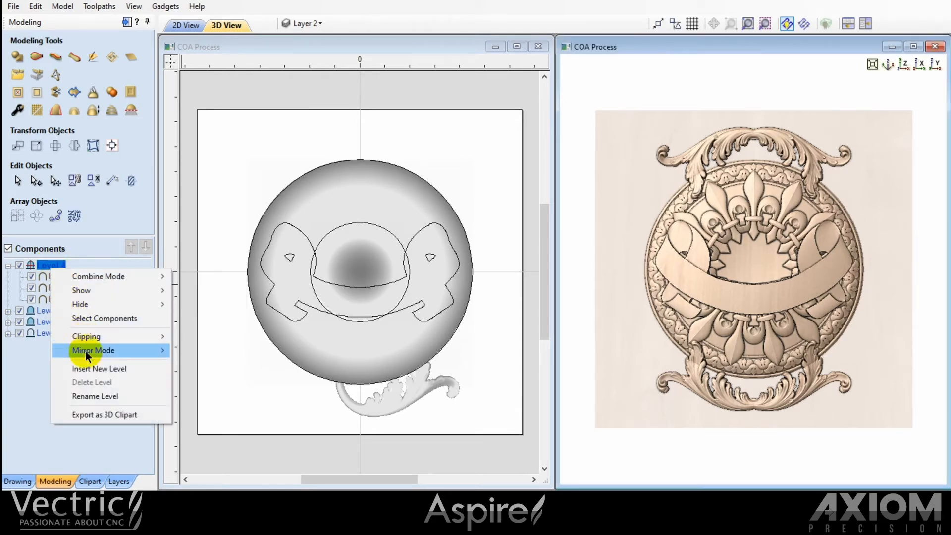
{"action": "left_click", "coordinate": [85, 368]}
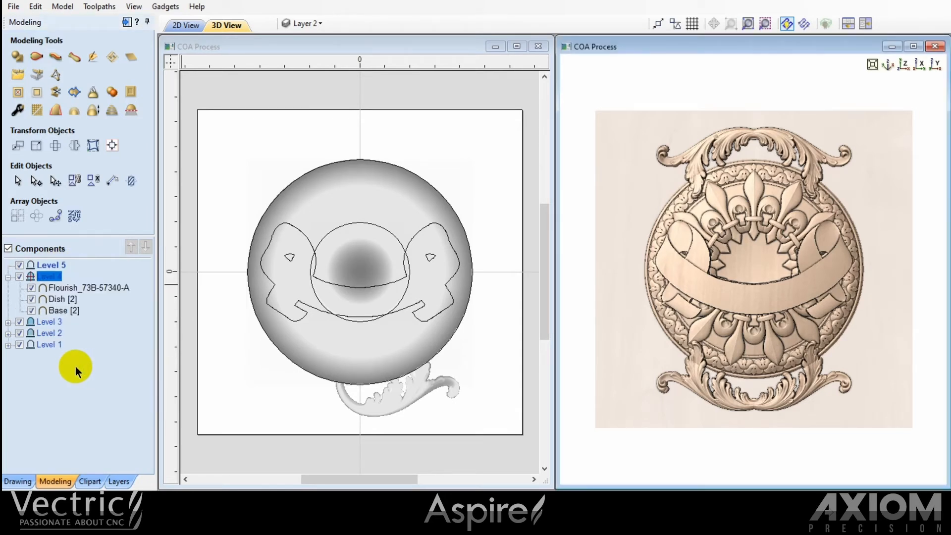
{"action": "left_click", "coordinate": [8, 322]}
{"action": "left_click", "coordinate": [8, 356]}
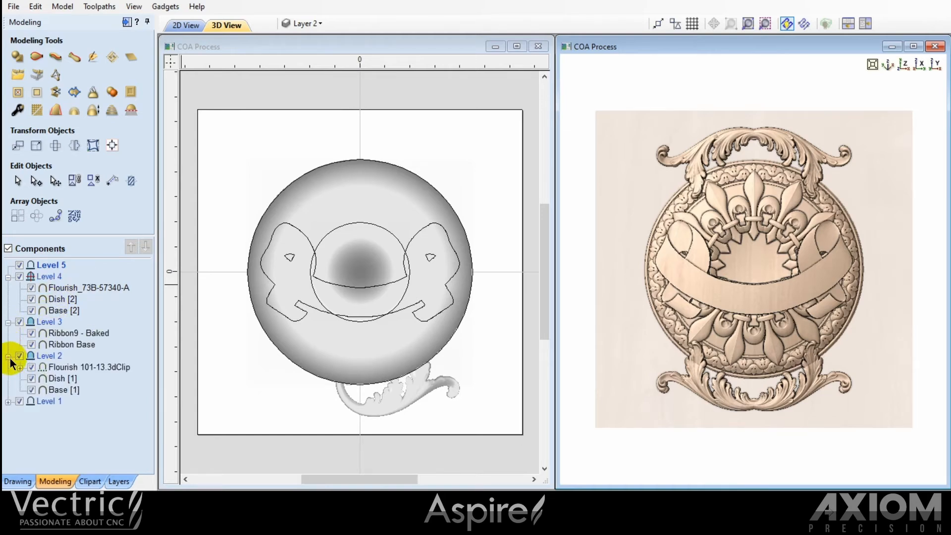
{"action": "left_click", "coordinate": [8, 402]}
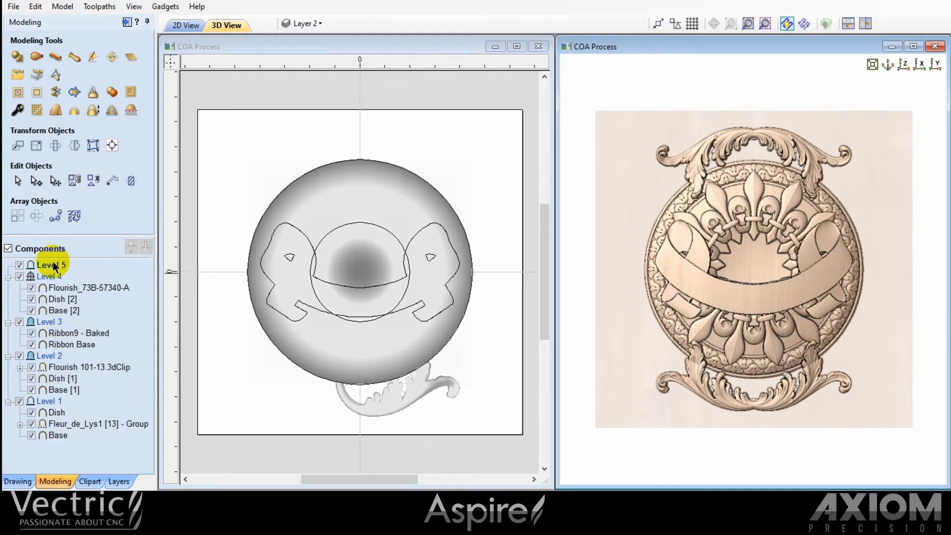
{"action": "left_click", "coordinate": [113, 93]}
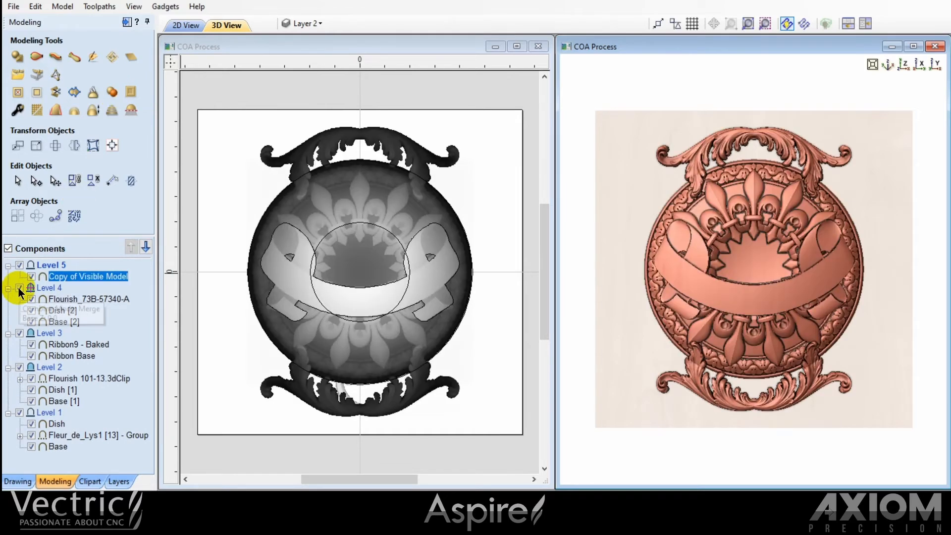
Step: Hide Levels 4, 3, 2 and 1 and collapse them in the component tree, leaving only Level 5 shown
{"action": "left_click", "coordinate": [18, 287]}
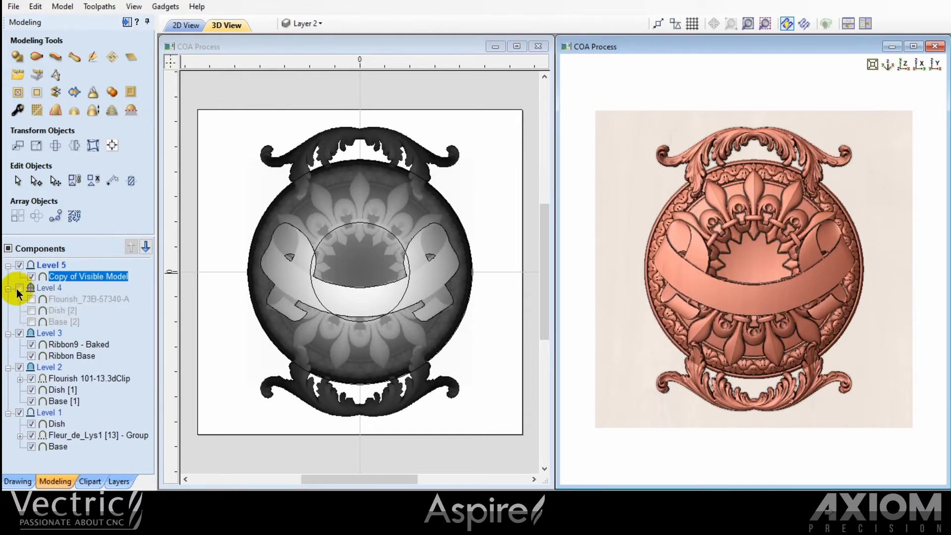
{"action": "left_click", "coordinate": [19, 332]}
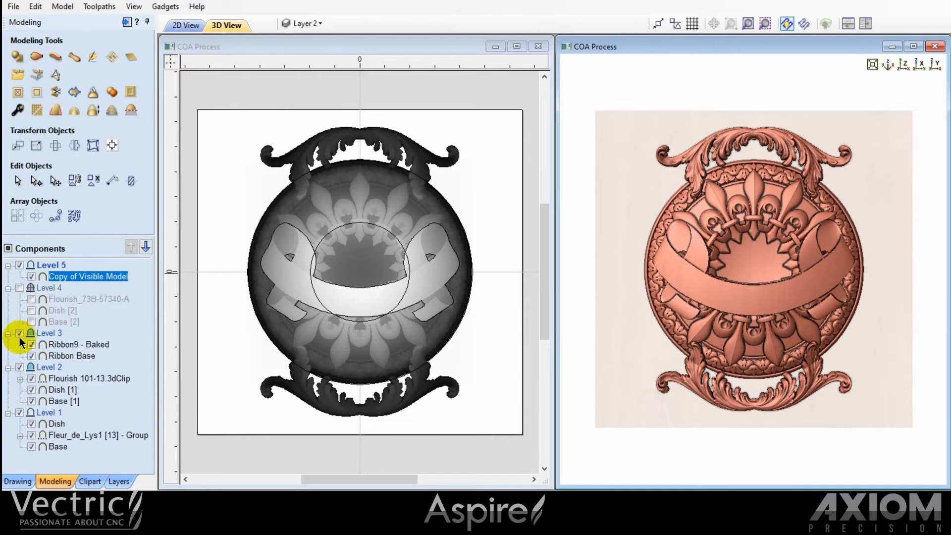
{"action": "left_click", "coordinate": [19, 367]}
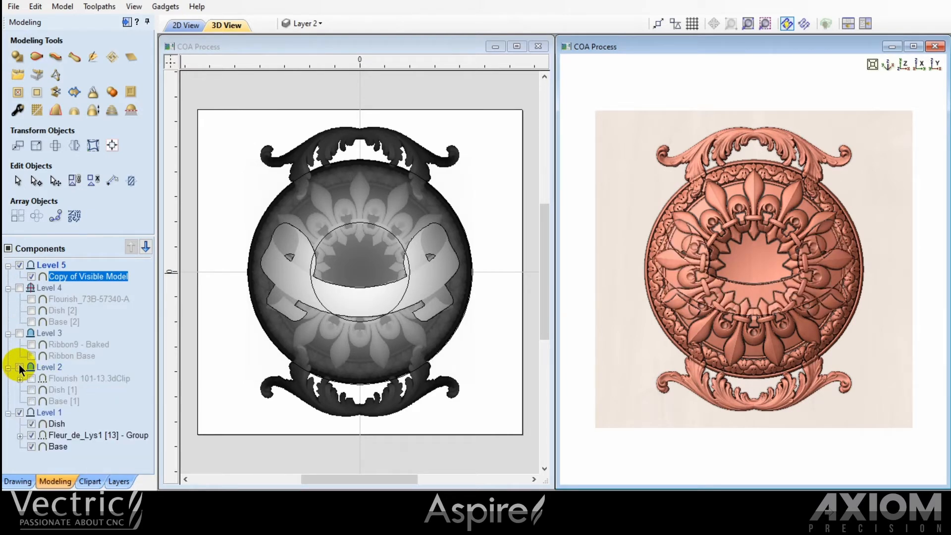
{"action": "left_click", "coordinate": [19, 412]}
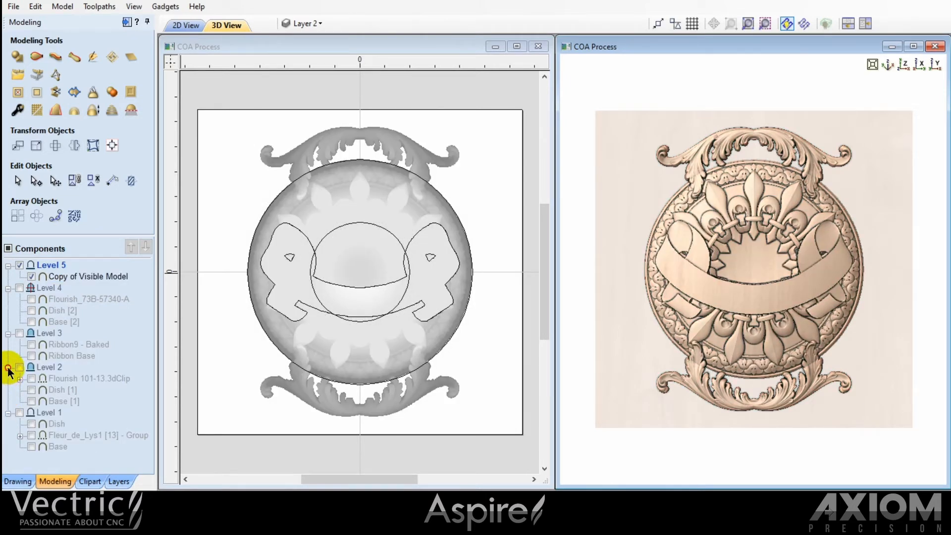
{"action": "left_click", "coordinate": [8, 367]}
{"action": "left_click", "coordinate": [8, 379]}
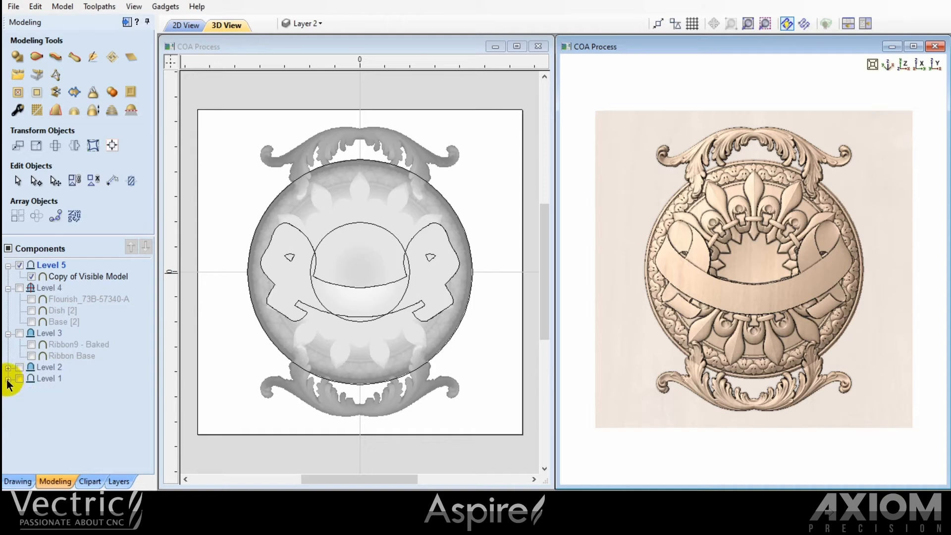
{"action": "left_click", "coordinate": [8, 333]}
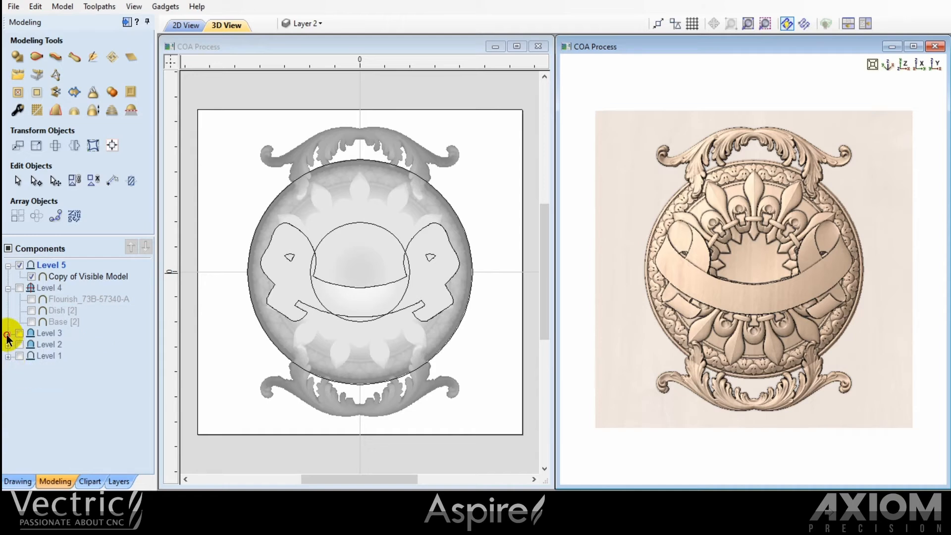
{"action": "left_click", "coordinate": [8, 287]}
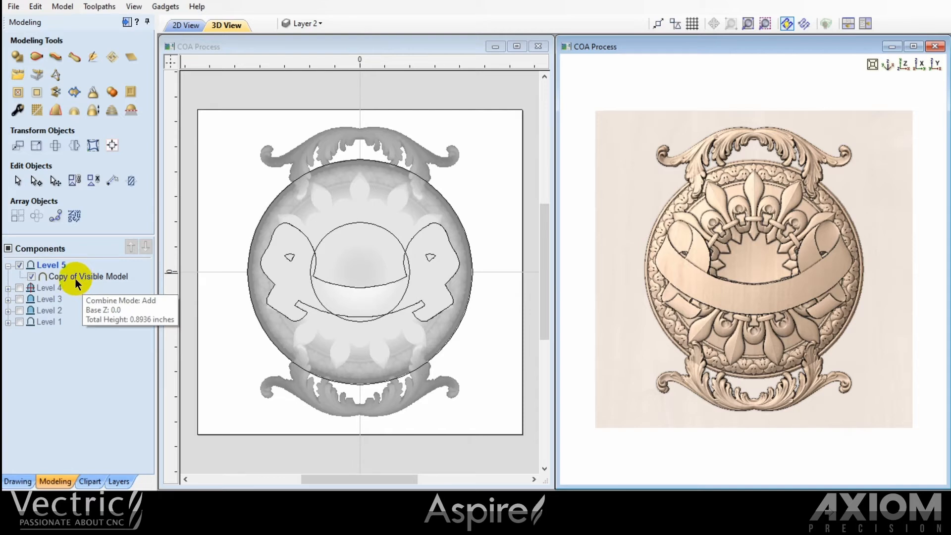
Step: Insert the scalloped Panel42-iii clipart from the Panels & Shields library folder into Level 5
{"action": "left_click", "coordinate": [91, 481]}
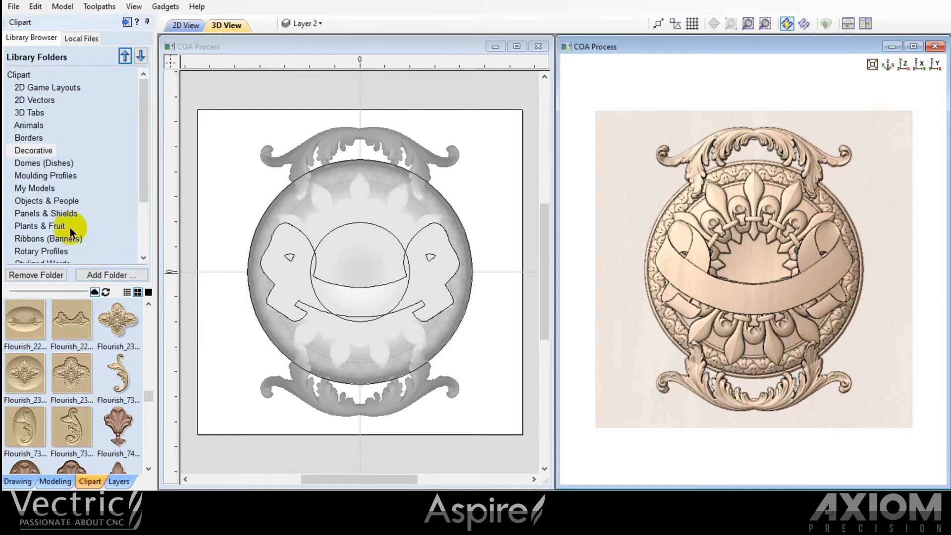
{"action": "left_click", "coordinate": [64, 213]}
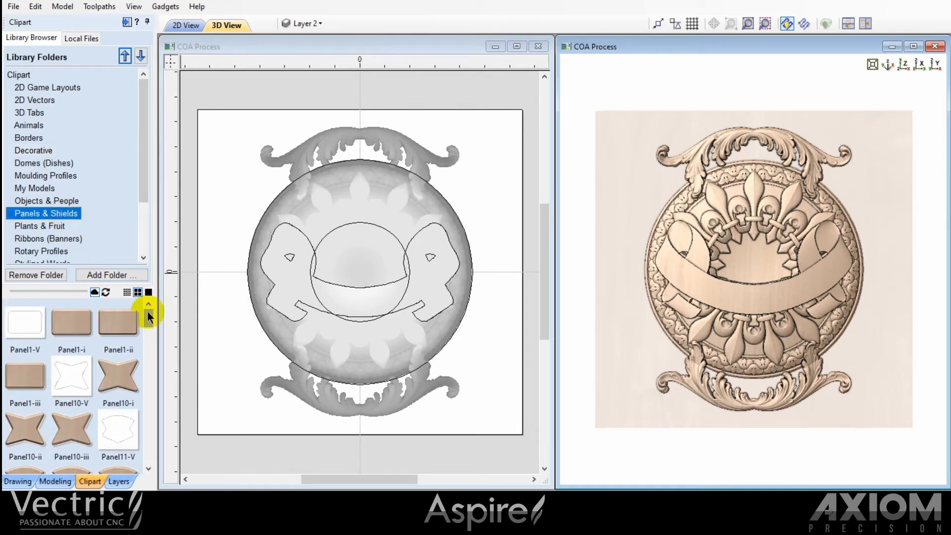
{"action": "left_click_drag", "start_coordinate": [149, 319], "coordinate": [150, 450]}
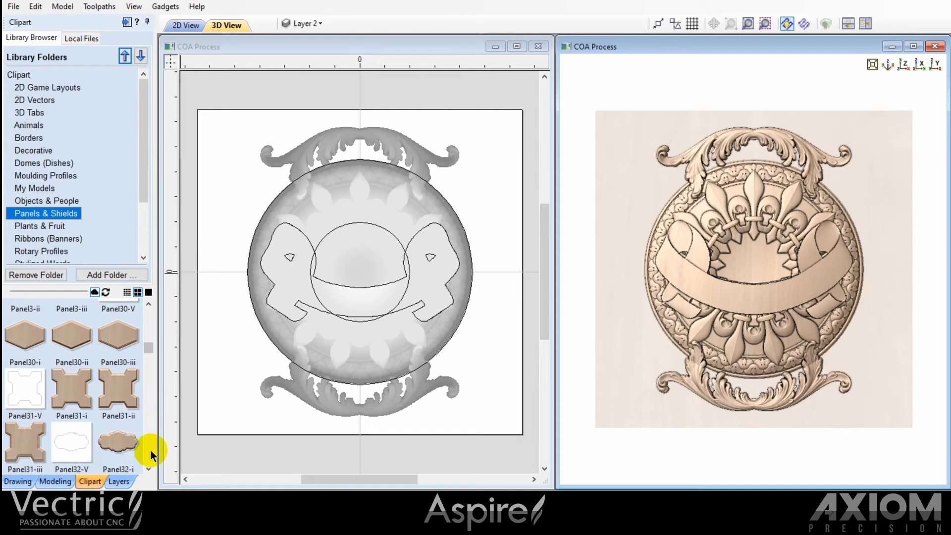
{"action": "left_click_drag", "start_coordinate": [150, 346], "coordinate": [150, 362]}
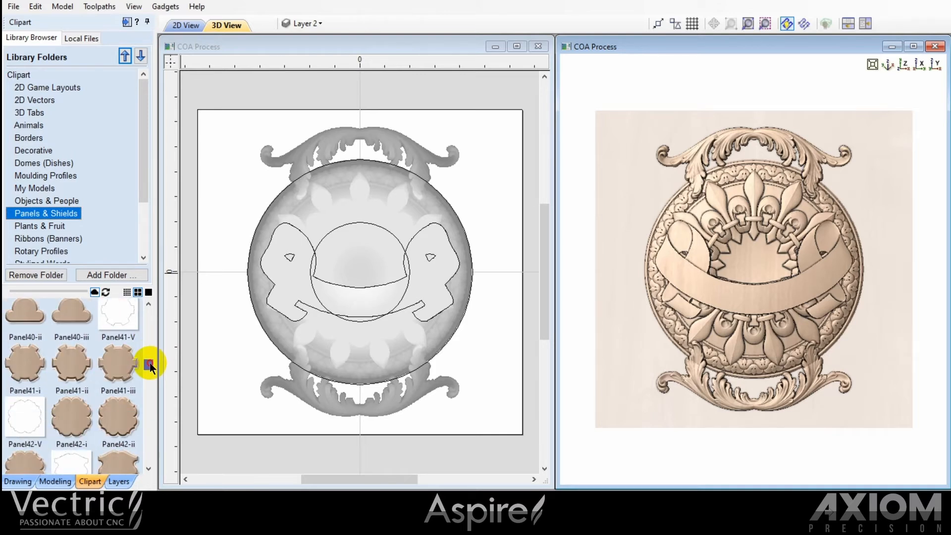
{"action": "left_click", "coordinate": [148, 469]}
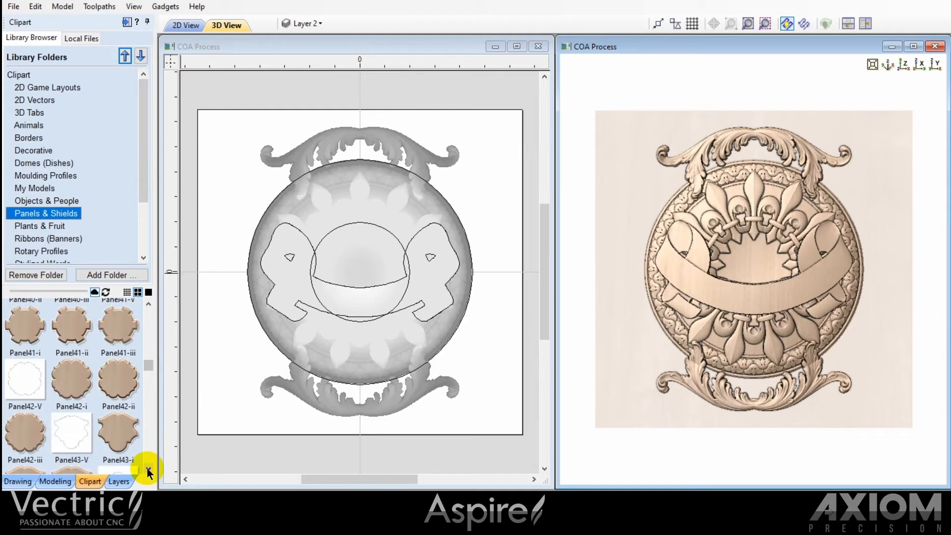
{"action": "left_click", "coordinate": [23, 430]}
{"action": "double_click", "coordinate": [23, 430]}
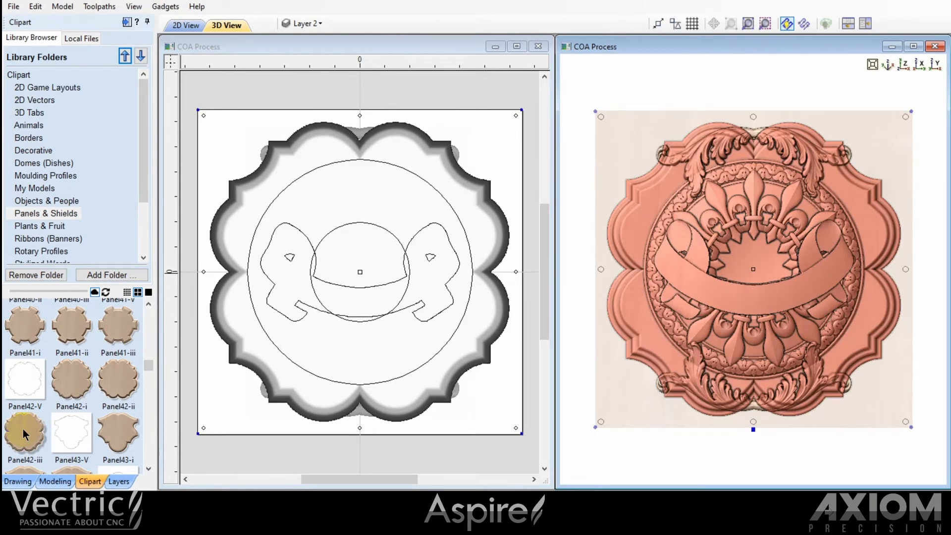
Step: Check the Panel42-iii.3dClip component's width and height and move it below Copy of Visible Model in Level 5
{"action": "left_click", "coordinate": [56, 481]}
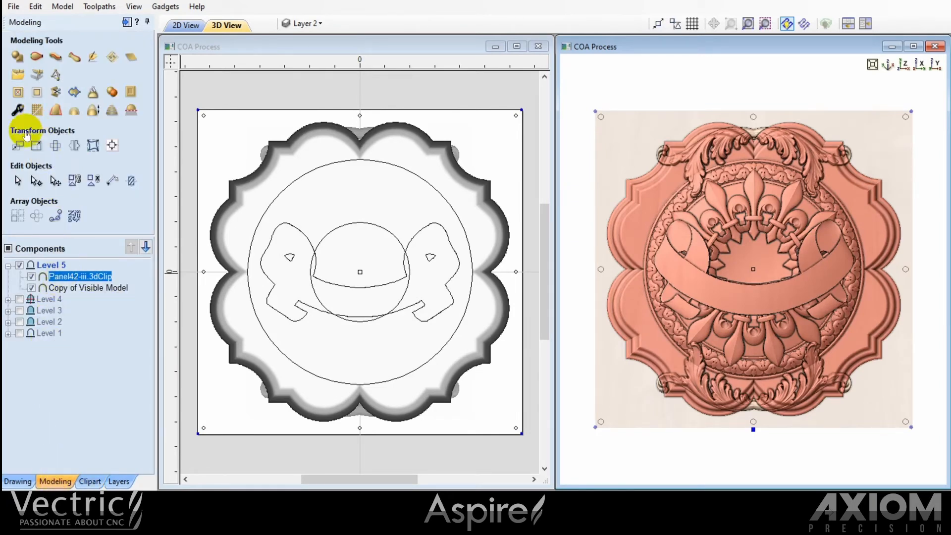
{"action": "left_click", "coordinate": [36, 146]}
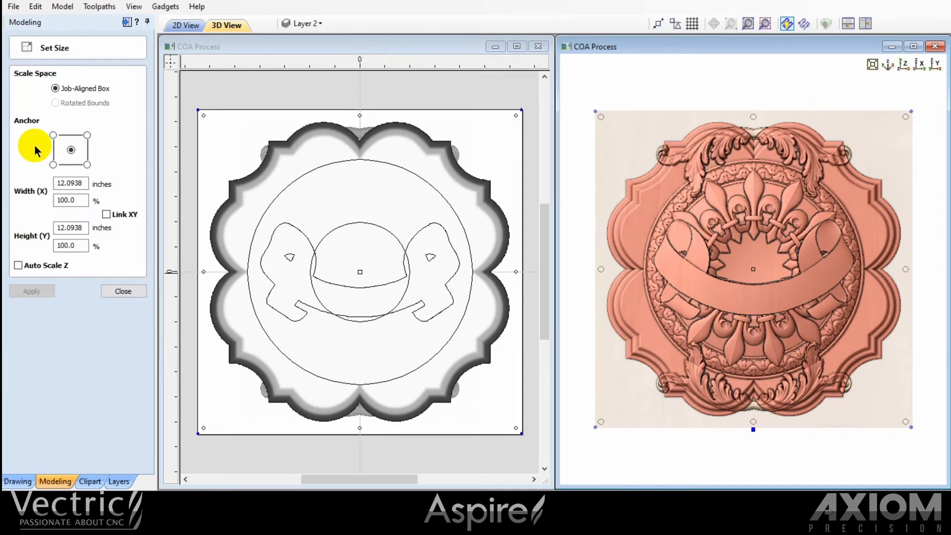
{"action": "left_click", "coordinate": [117, 293]}
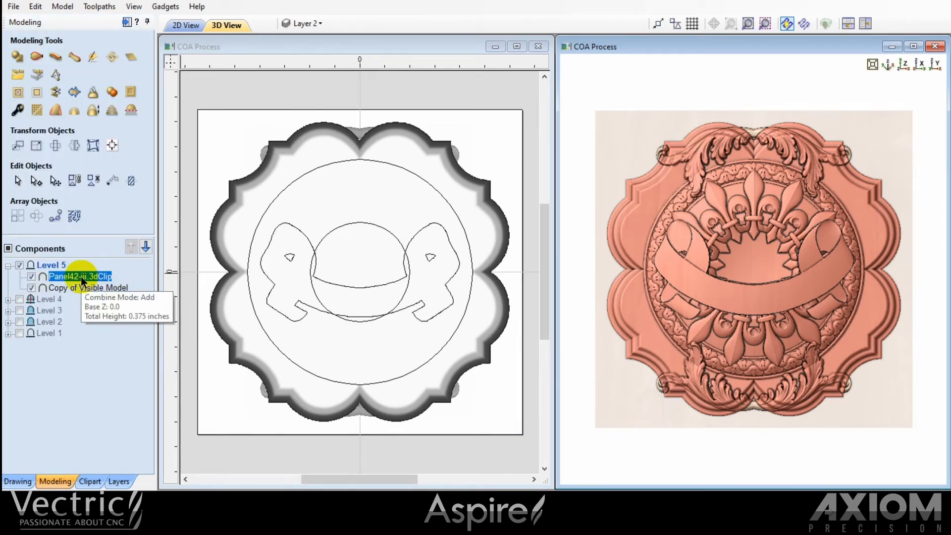
{"action": "left_click", "coordinate": [146, 247]}
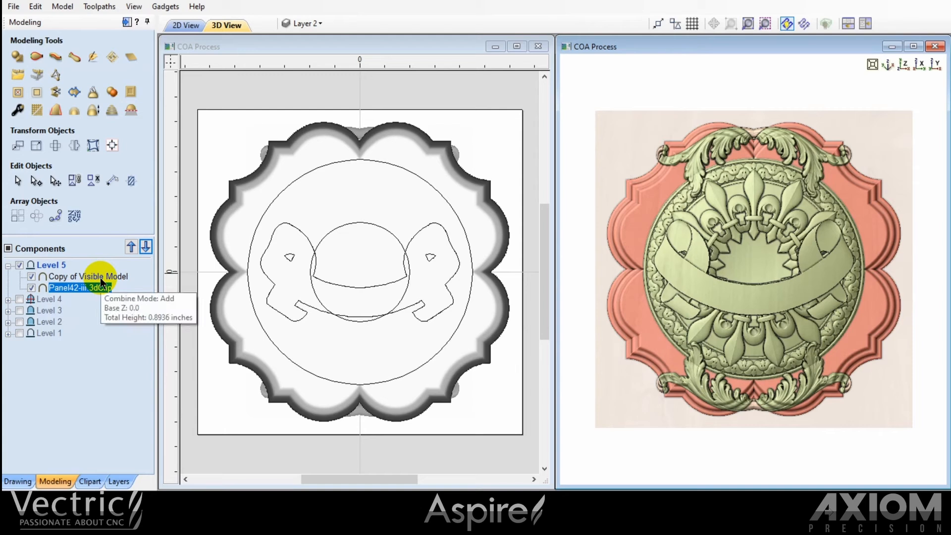
Step: Set the combine mode of the Copy of Visible Model component in Level 5 to Merge
{"action": "left_click", "coordinate": [101, 278]}
{"action": "right_click", "coordinate": [101, 279]}
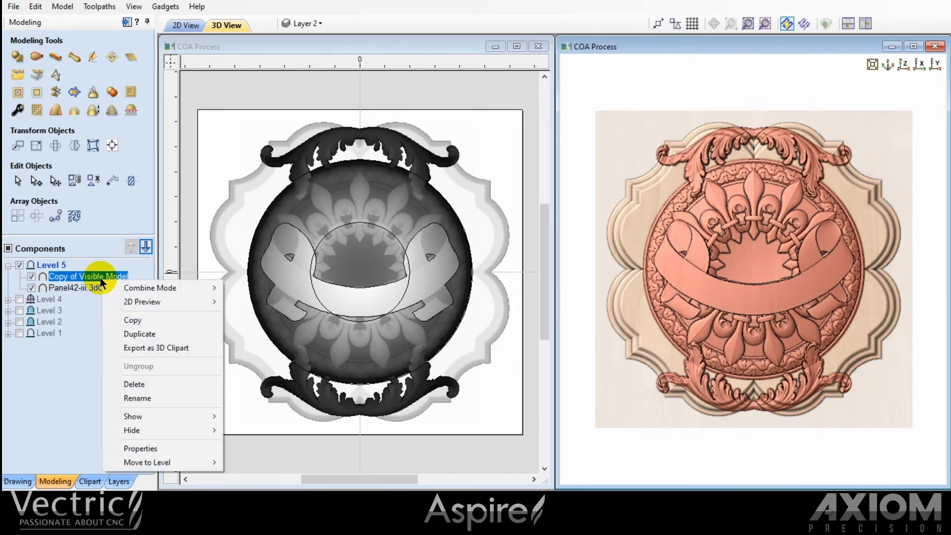
{"action": "mouse_move", "coordinate": [174, 289]}
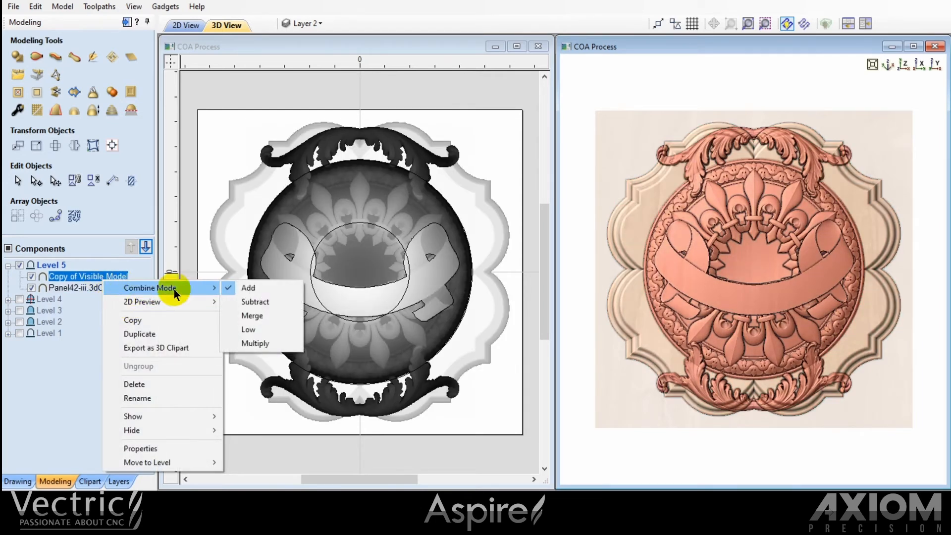
{"action": "left_click", "coordinate": [250, 316]}
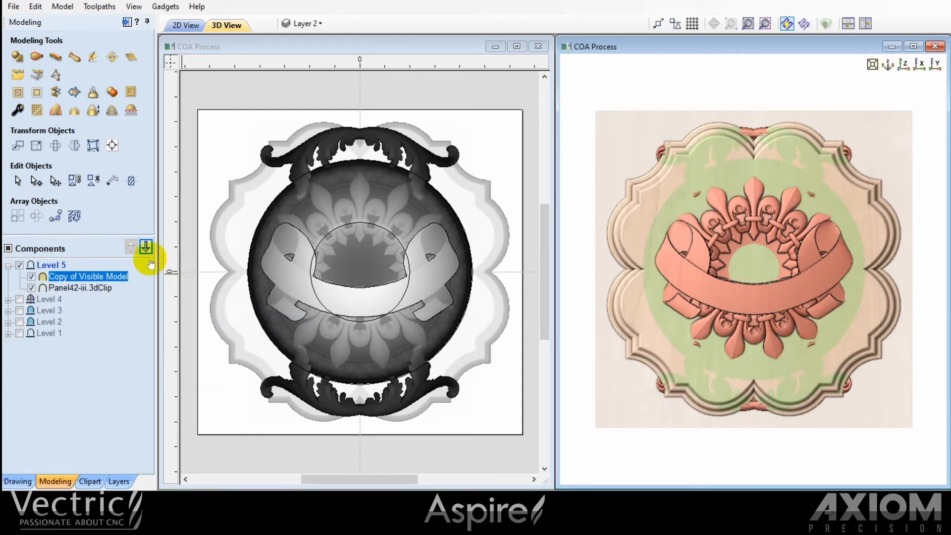
Step: Raise the base height of Copy of Visible Model to 0.42 inches and check the result on the panel in 3D
{"action": "left_click", "coordinate": [18, 111]}
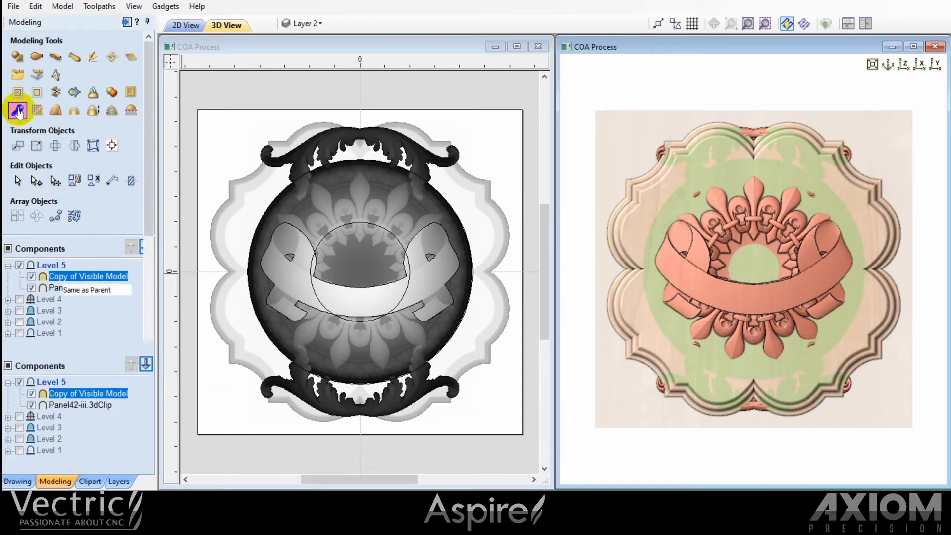
{"action": "left_click_drag", "start_coordinate": [73, 183], "coordinate": [90, 182]}
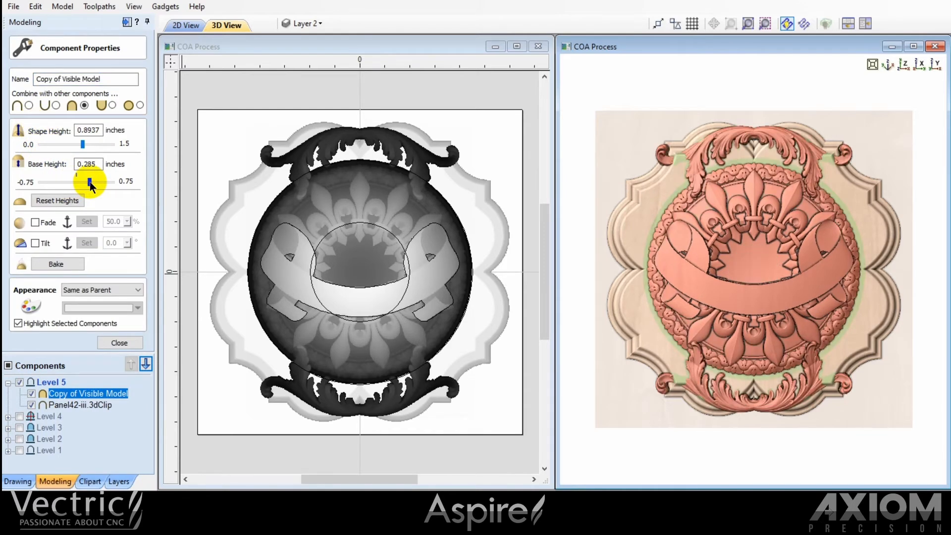
{"action": "left_click_drag", "start_coordinate": [90, 184], "coordinate": [96, 185]}
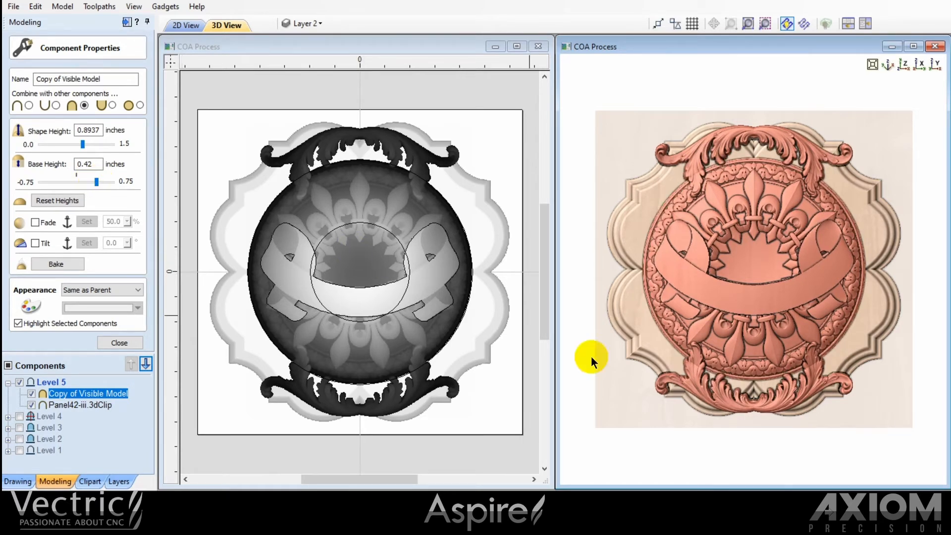
{"action": "left_click_drag", "start_coordinate": [718, 456], "coordinate": [771, 284]}
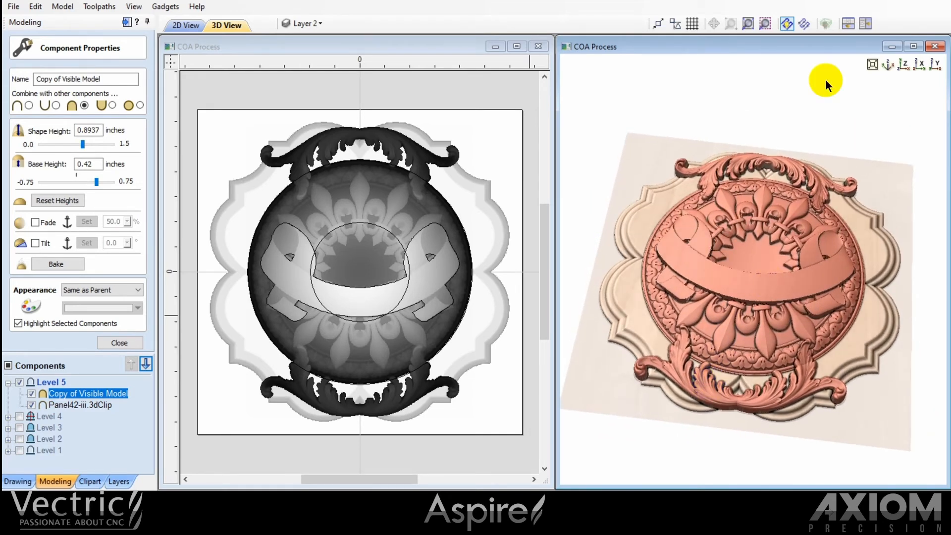
{"action": "left_click", "coordinate": [905, 65]}
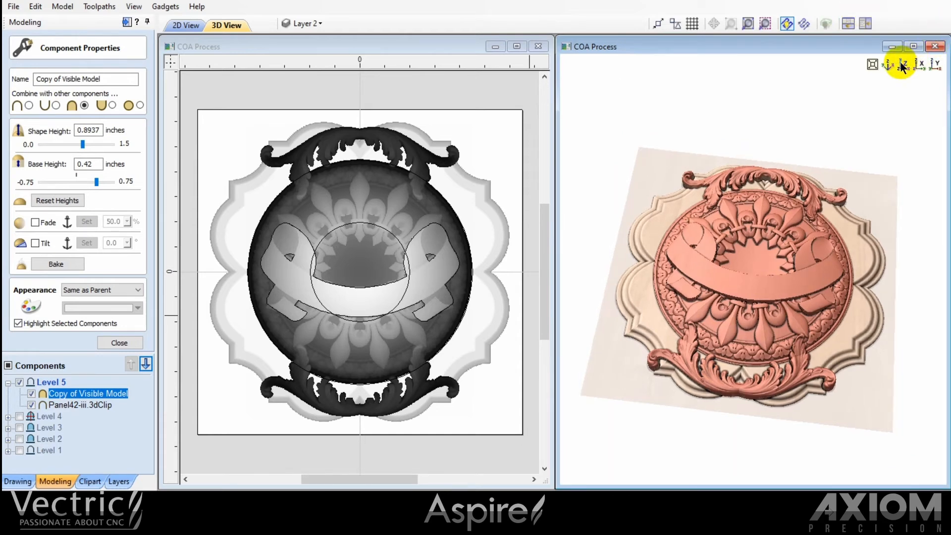
{"action": "left_click", "coordinate": [122, 343]}
{"action": "left_click", "coordinate": [103, 396]}
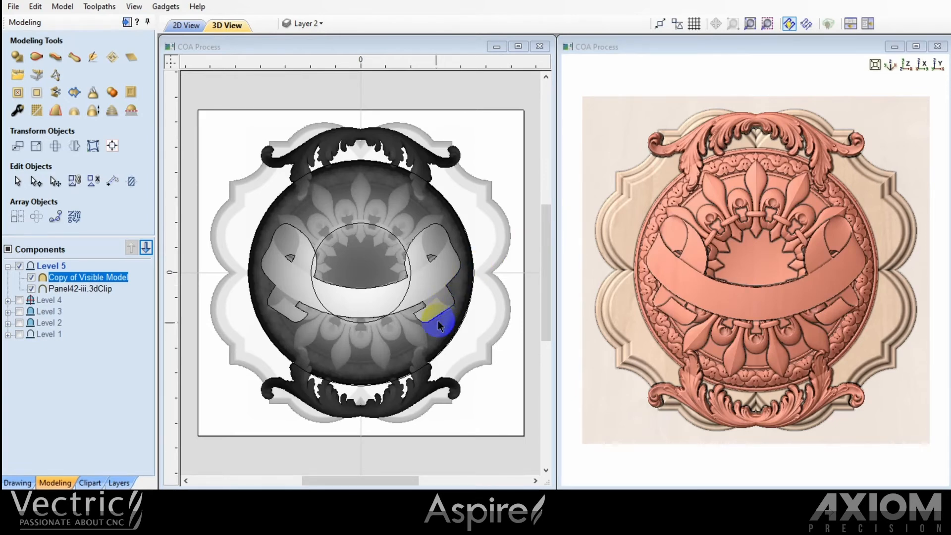
Step: Shrink Copy of Visible Model vertically to about 11.1 inches high within the scalloped panel and check its size
{"action": "left_click", "coordinate": [415, 328]}
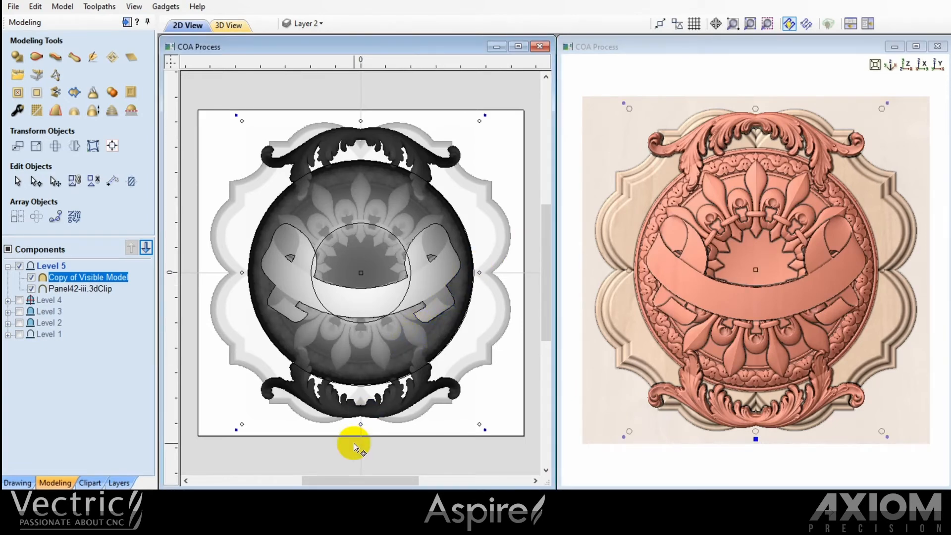
{"action": "left_click", "coordinate": [362, 416]}
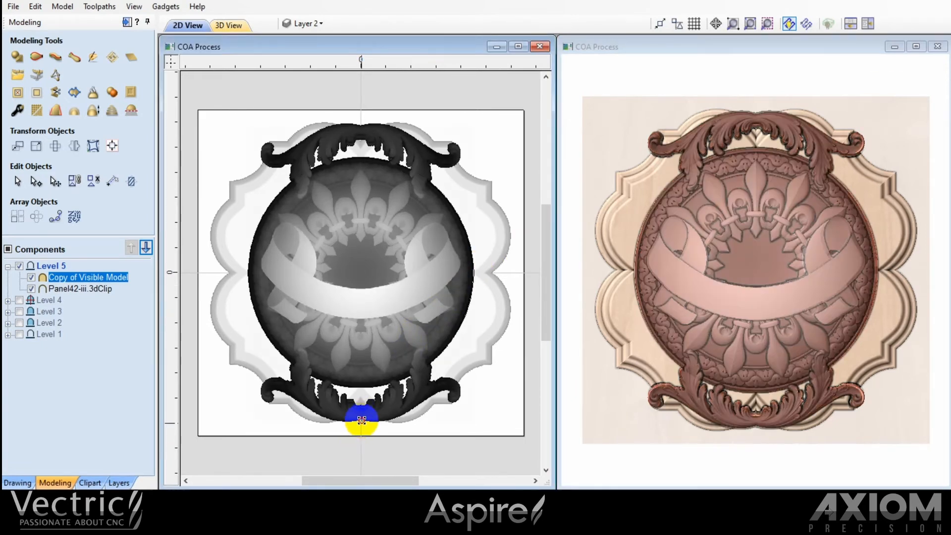
{"action": "left_click_drag", "start_coordinate": [362, 416], "coordinate": [362, 412]}
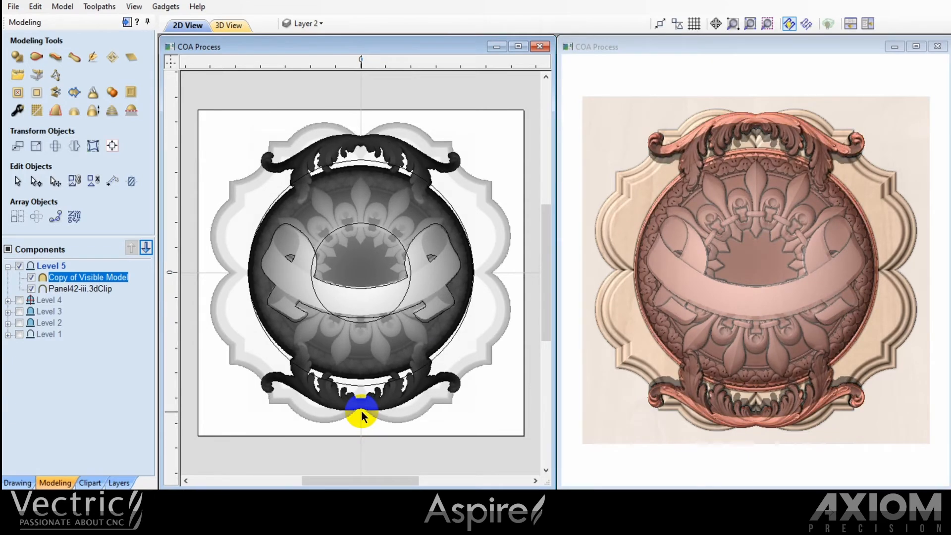
{"action": "left_click", "coordinate": [361, 410]}
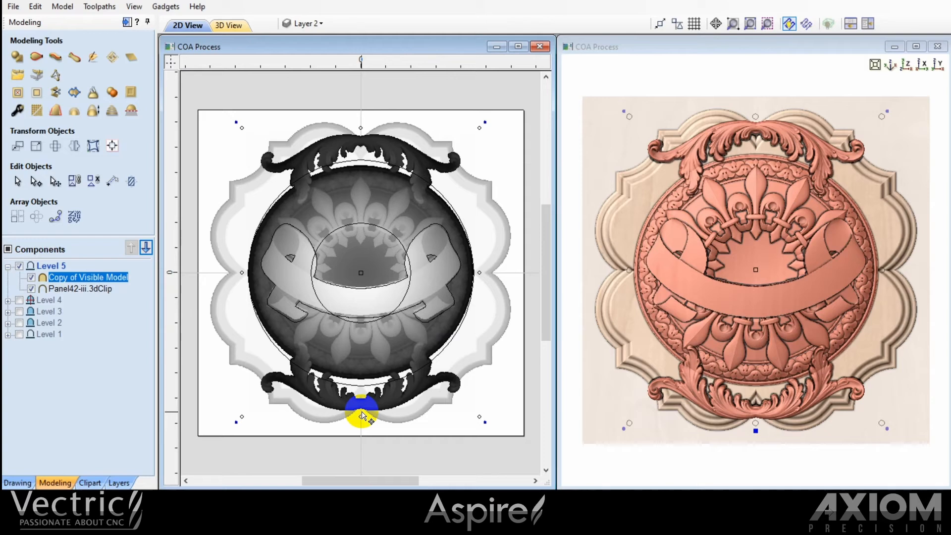
{"action": "left_click", "coordinate": [37, 147]}
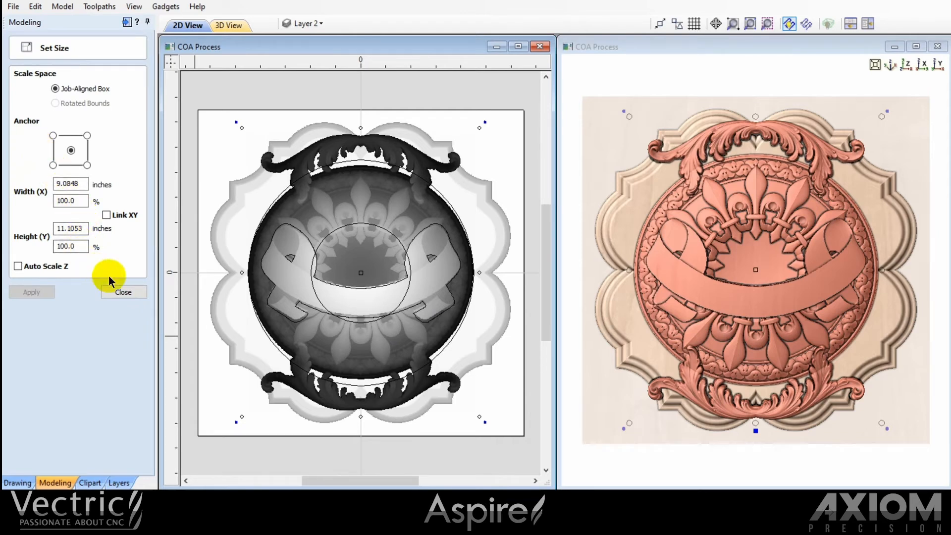
{"action": "left_click", "coordinate": [119, 293]}
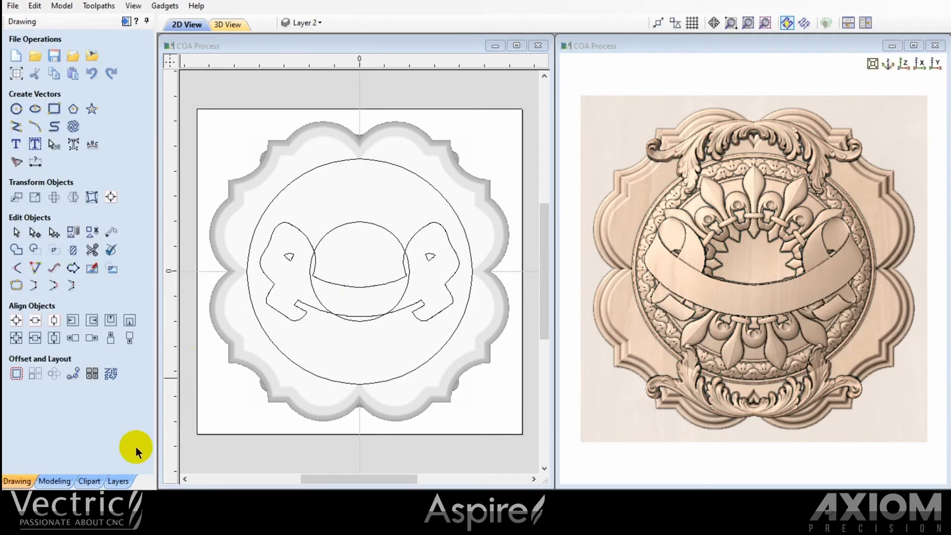
Step: Add a new layer named Words and set its colour to red
{"action": "left_click", "coordinate": [118, 481]}
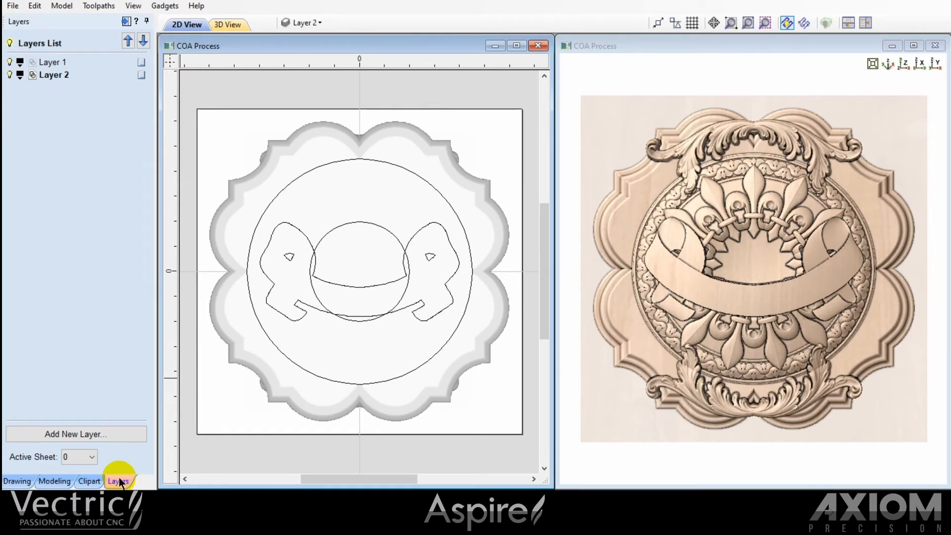
{"action": "left_click", "coordinate": [86, 434]}
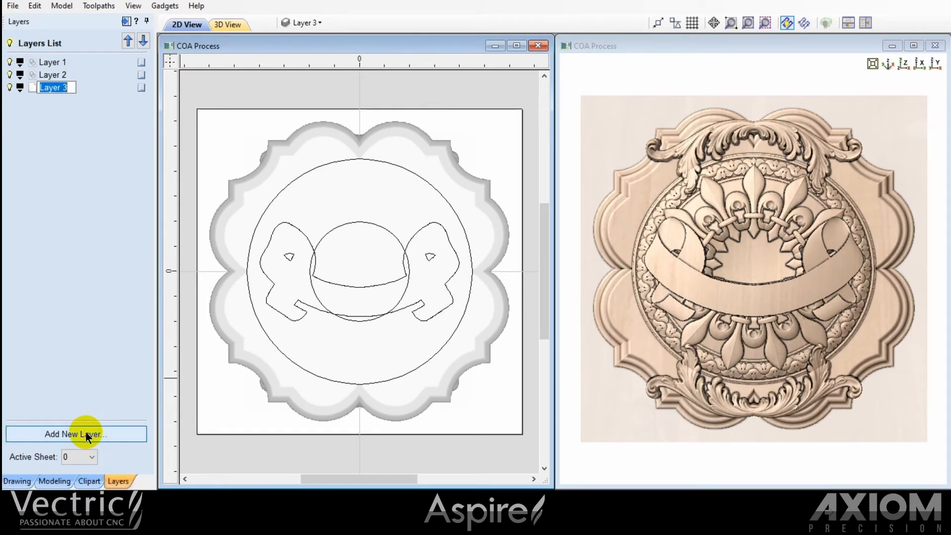
{"action": "type", "text": "W"}
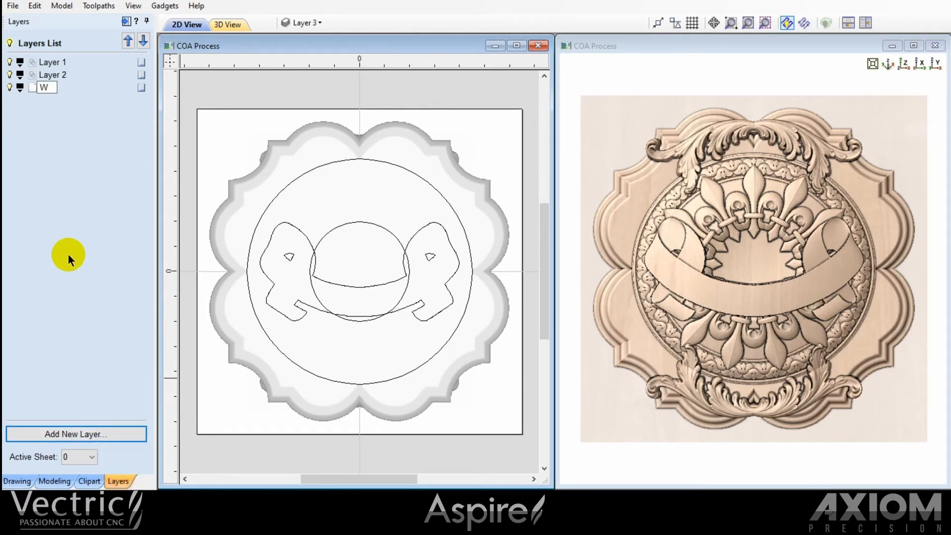
{"action": "type", "text": "ords"}
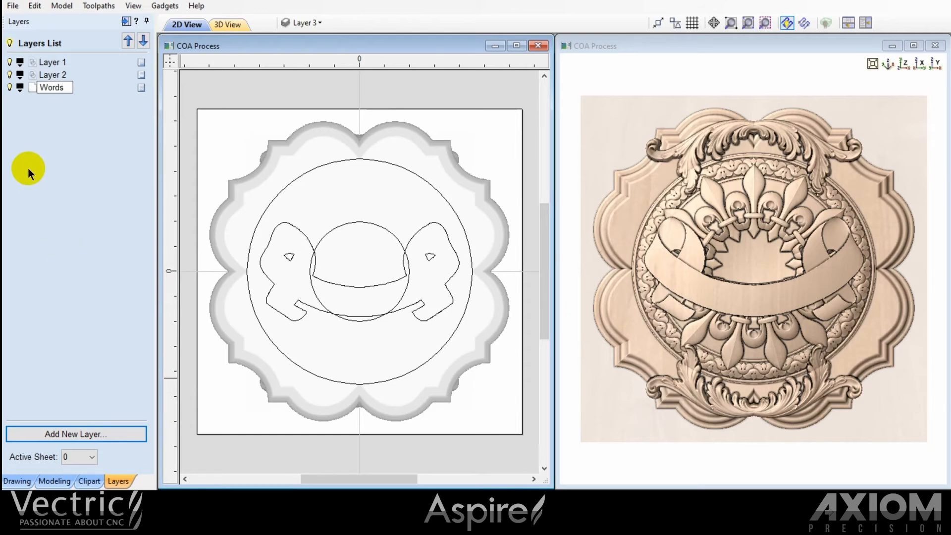
{"action": "key", "text": "Return"}
{"action": "left_click", "coordinate": [19, 88]}
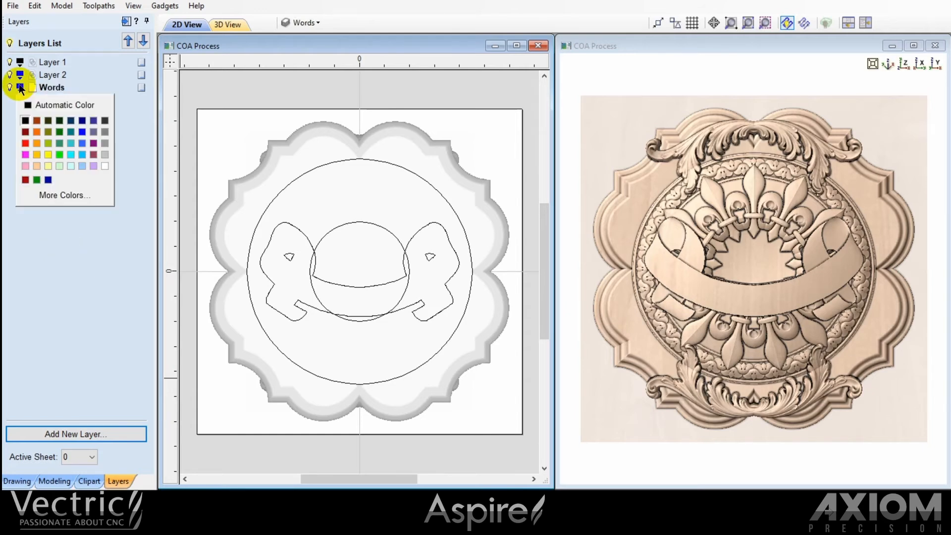
{"action": "left_click", "coordinate": [23, 141]}
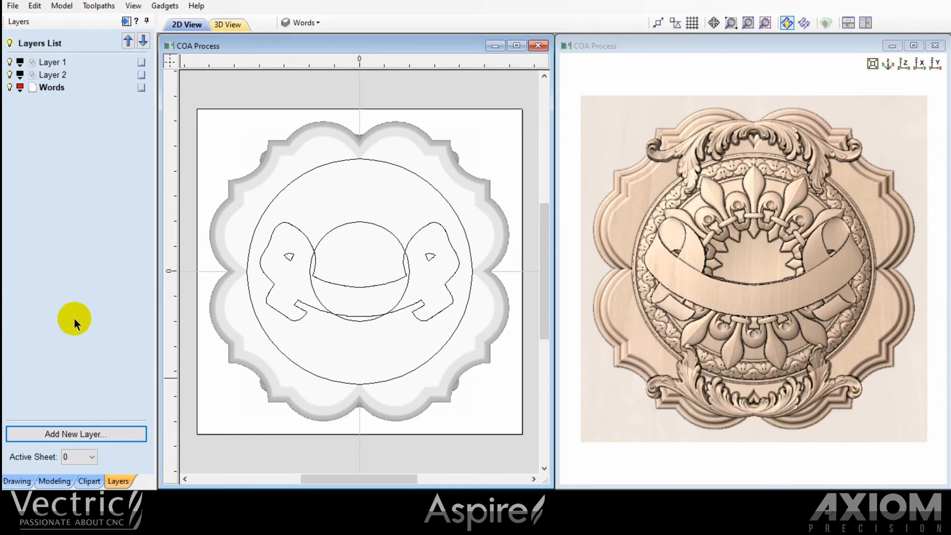
Step: Create the text "Snille och Smak" on the Words layer and place it roughly centred below the job's lower edge
{"action": "left_click", "coordinate": [48, 480]}
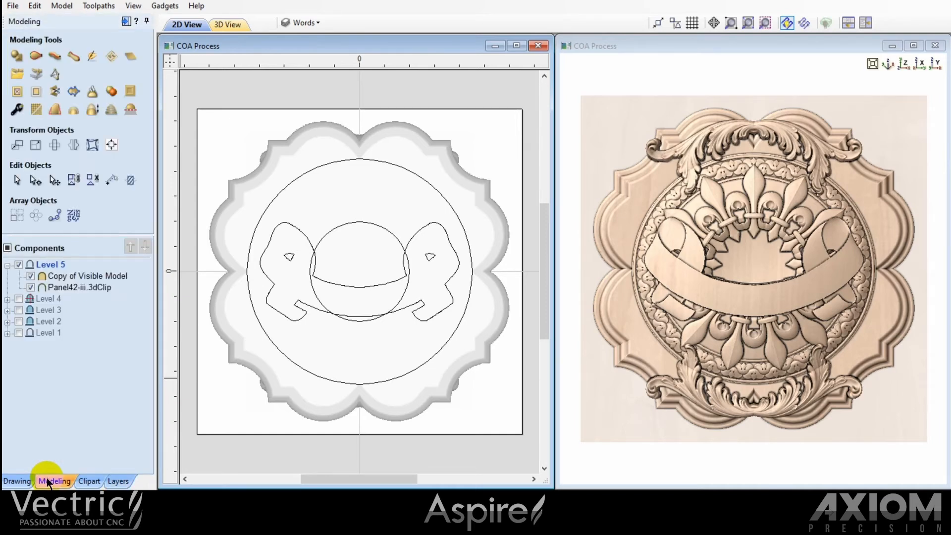
{"action": "left_click", "coordinate": [17, 481]}
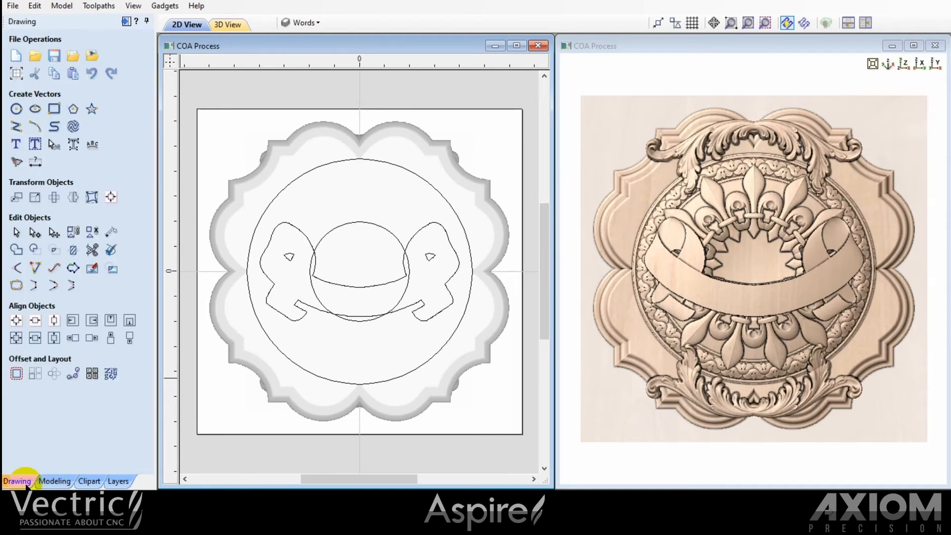
{"action": "left_click", "coordinate": [16, 143]}
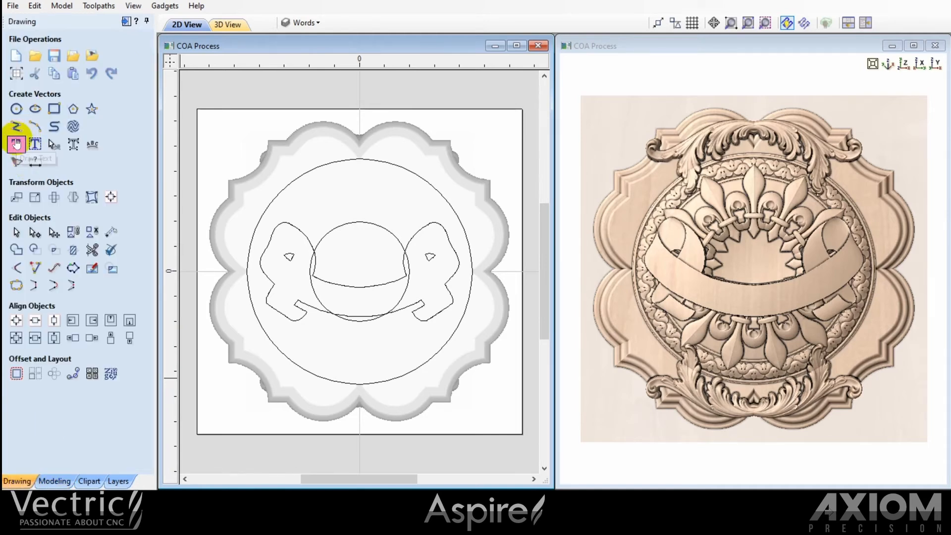
{"action": "left_click", "coordinate": [17, 144]}
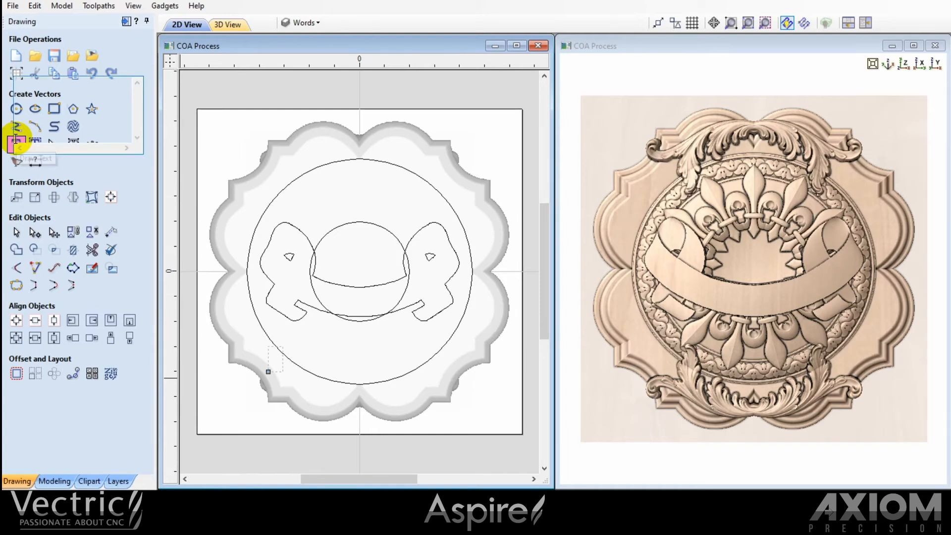
{"action": "type", "text": "Snille och Smak"}
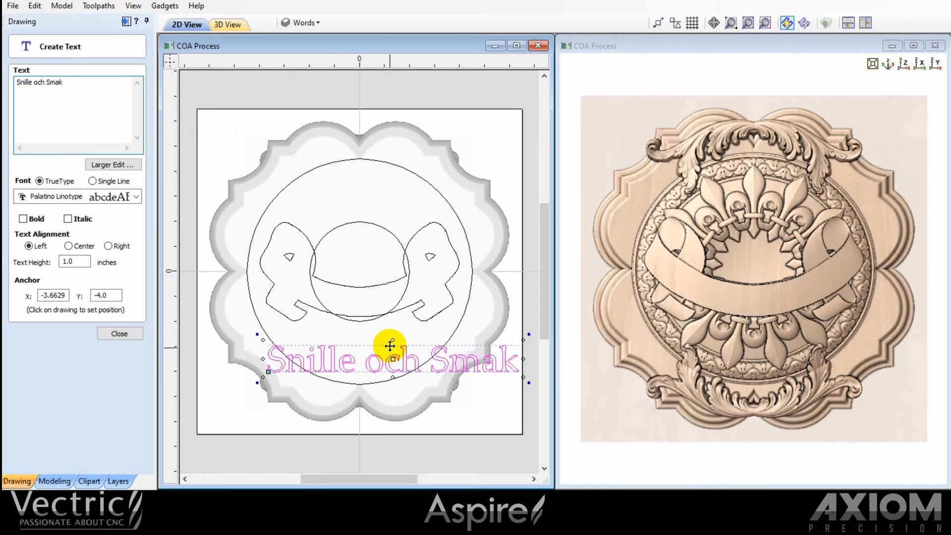
{"action": "left_click_drag", "start_coordinate": [394, 359], "coordinate": [363, 449]}
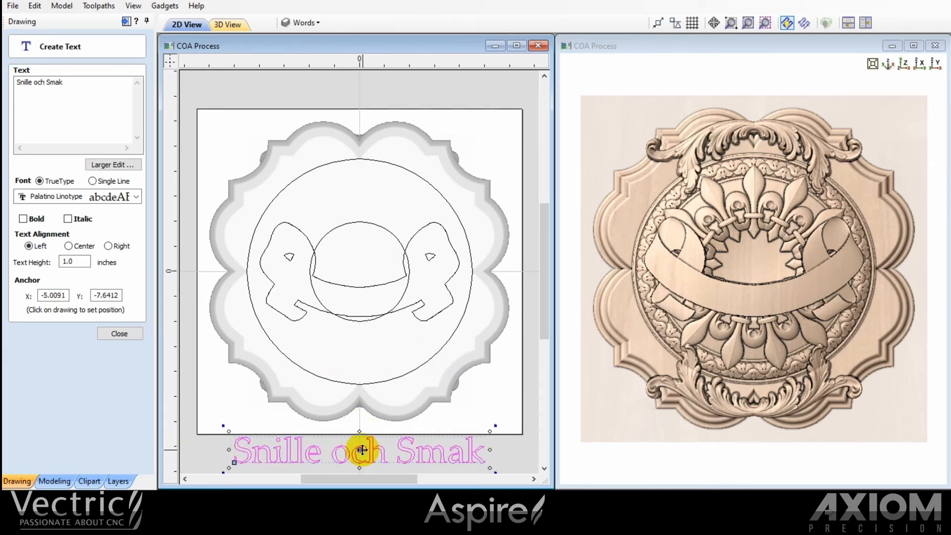
{"action": "left_click", "coordinate": [115, 329]}
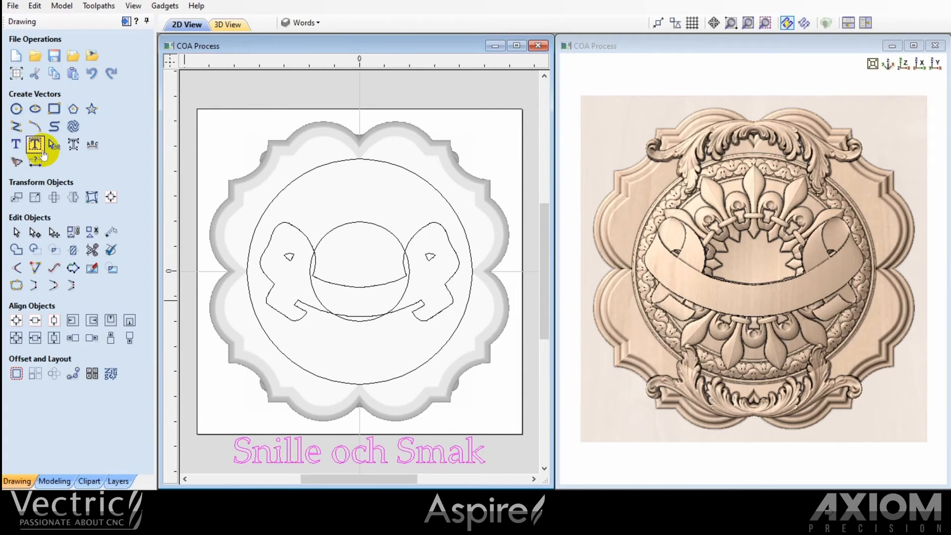
Step: Draw a three-point arc of about 5.3 inches radius along the banner's lower edge and nudge it slightly up into the banner
{"action": "left_click", "coordinate": [33, 125]}
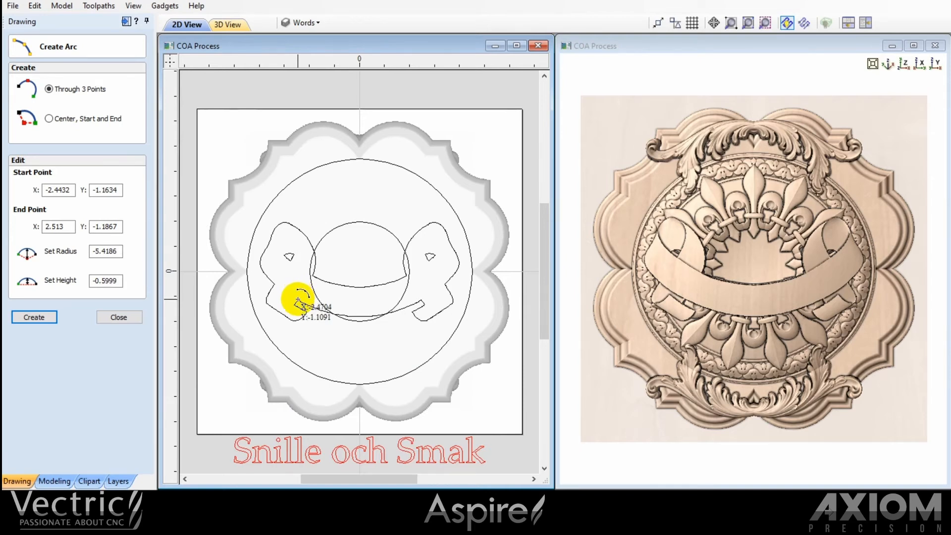
{"action": "left_click", "coordinate": [421, 302]}
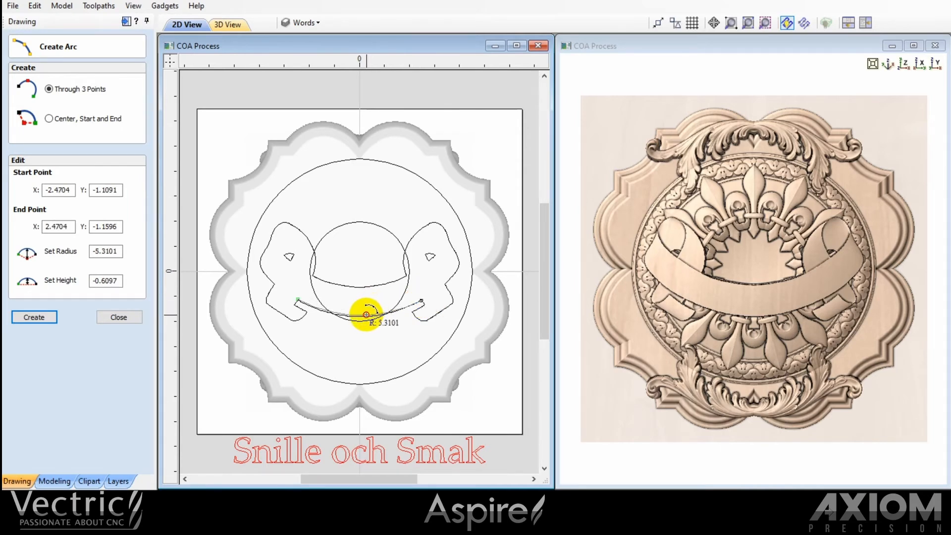
{"action": "left_click", "coordinate": [366, 315]}
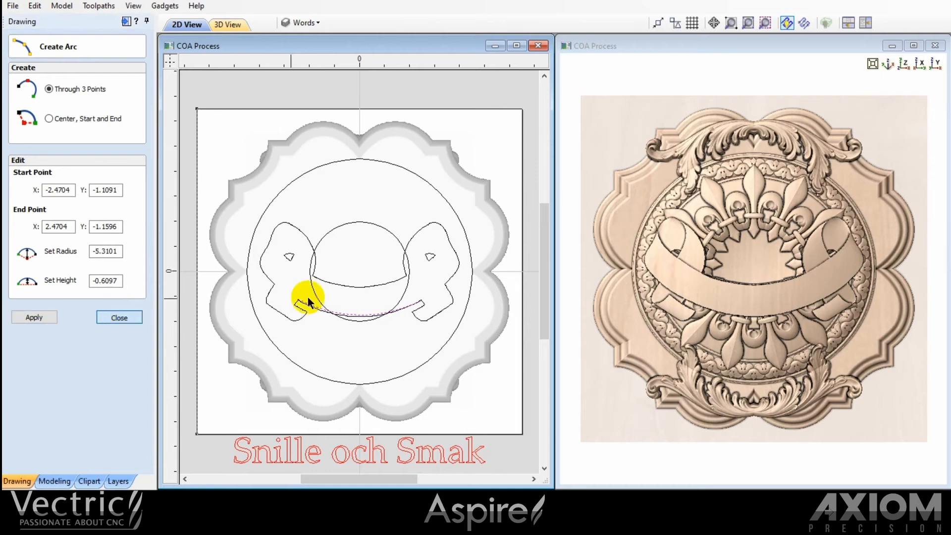
{"action": "key", "text": "Escape"}
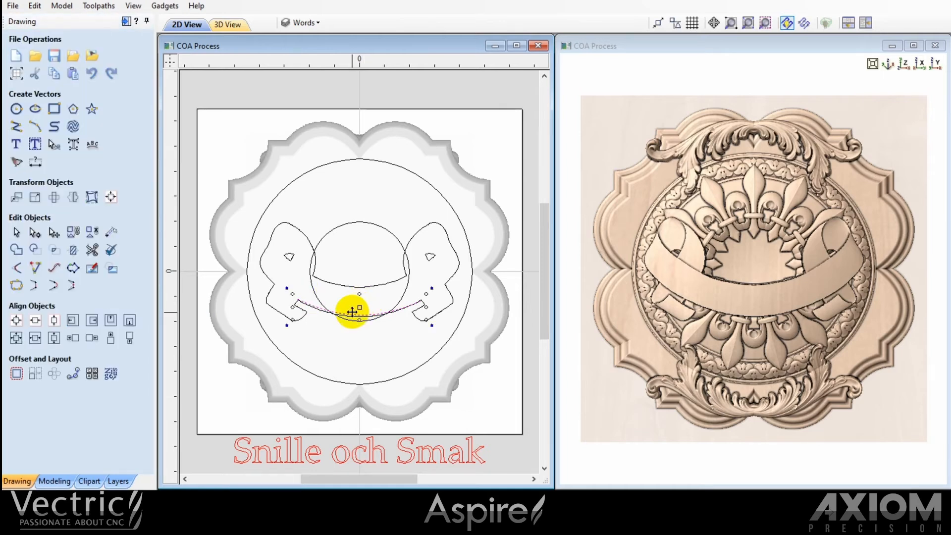
{"action": "key", "text": "Up"}
{"action": "key", "text": "Up"}
Step: Copy the arc up to just below the banner's upper edge and trim off the copy's ends at the side folds
{"action": "key", "text": "g"}
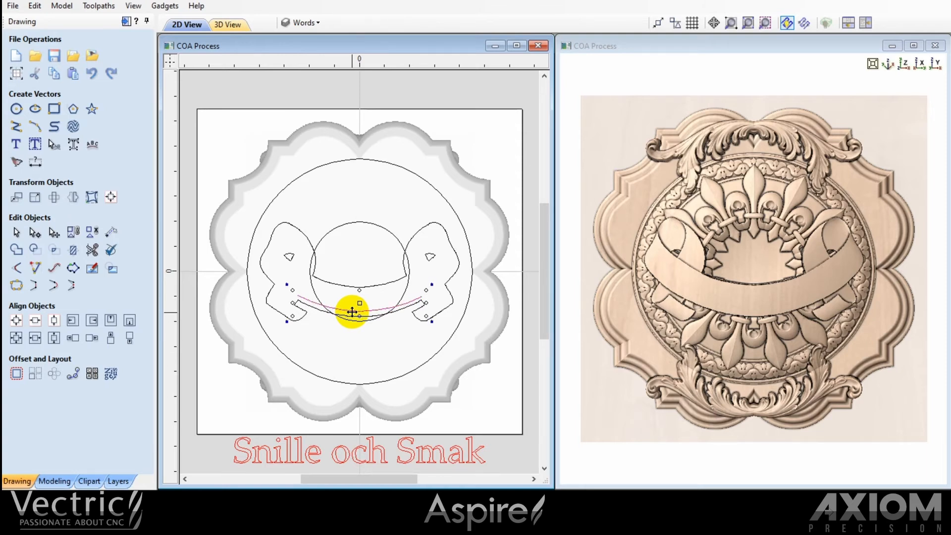
{"action": "key", "text": "Up"}
{"action": "key", "text": "Up"}
{"action": "key", "text": "Up"}
{"action": "key", "text": "Up"}
{"action": "key", "text": "Up"}
{"action": "key", "text": "Up"}
{"action": "key", "text": "Up"}
{"action": "key", "text": "Up"}
{"action": "key", "text": "Up"}
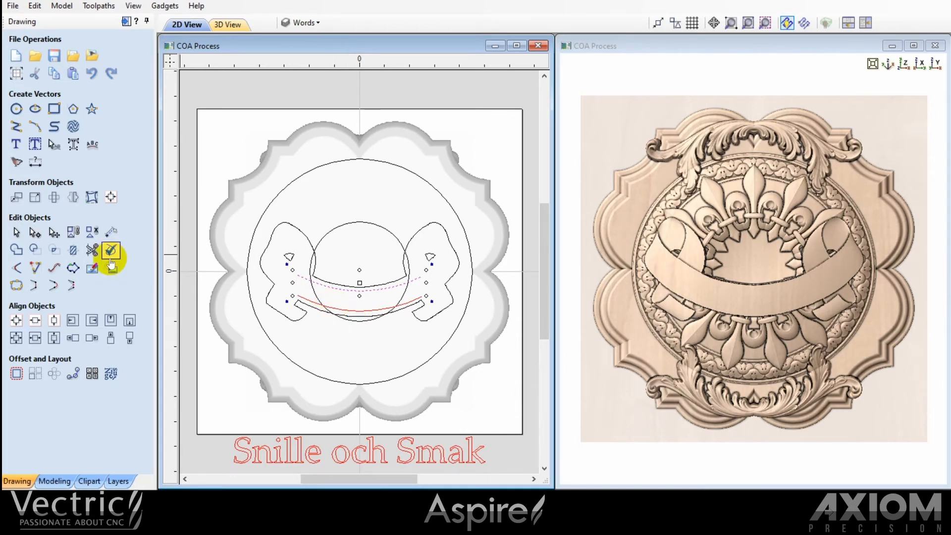
{"action": "left_click", "coordinate": [92, 250]}
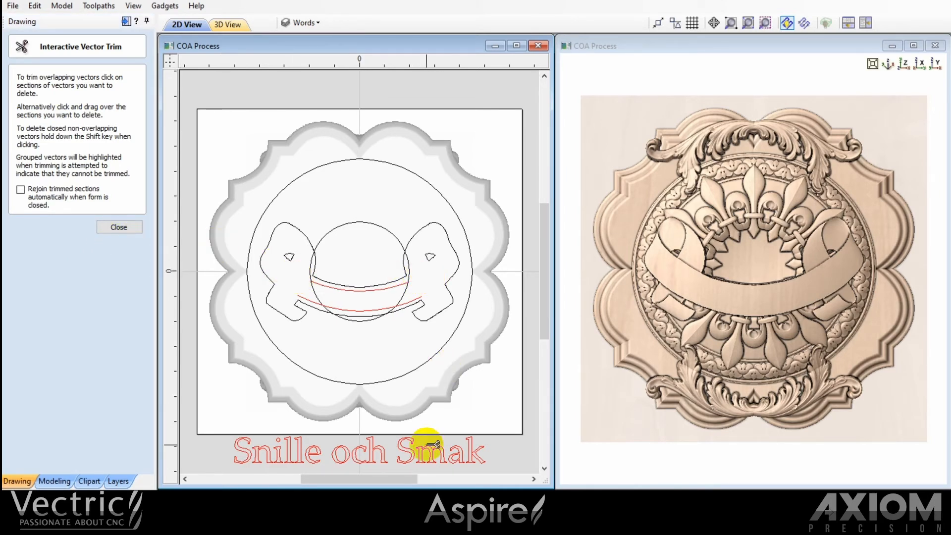
Step: Distort the "Snille och Smak" text between the two banner arcs, using the lower arc as bottom edge and the upper arc as top edge
{"action": "left_click", "coordinate": [120, 226]}
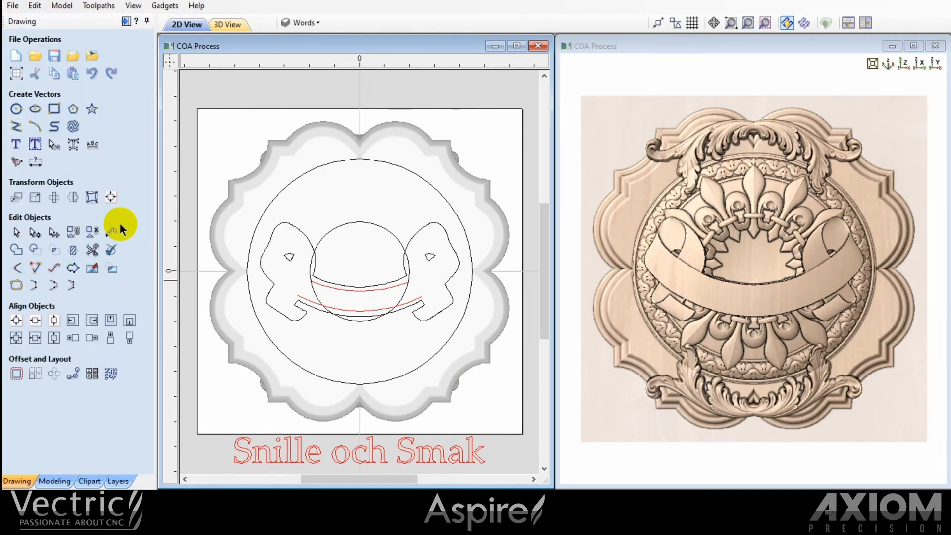
{"action": "left_click", "coordinate": [562, 228]}
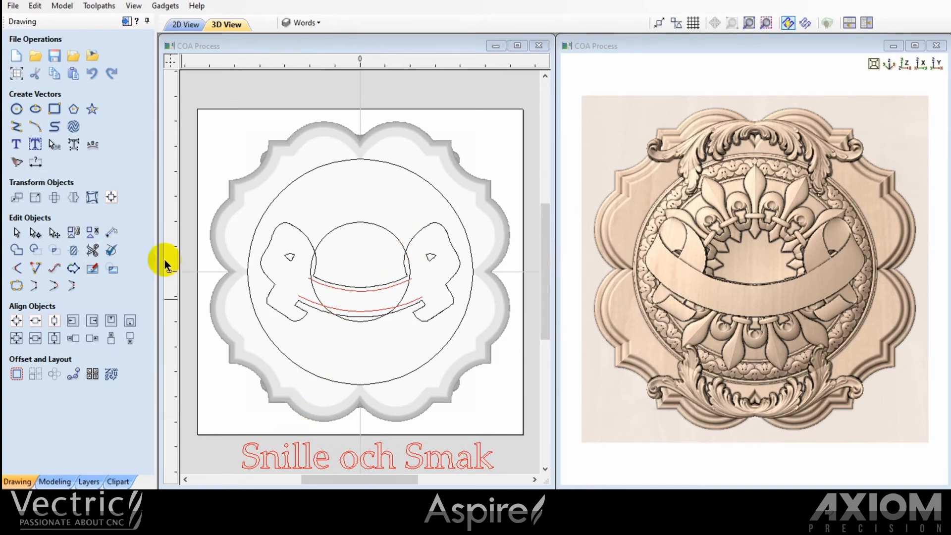
{"action": "left_click", "coordinate": [93, 198]}
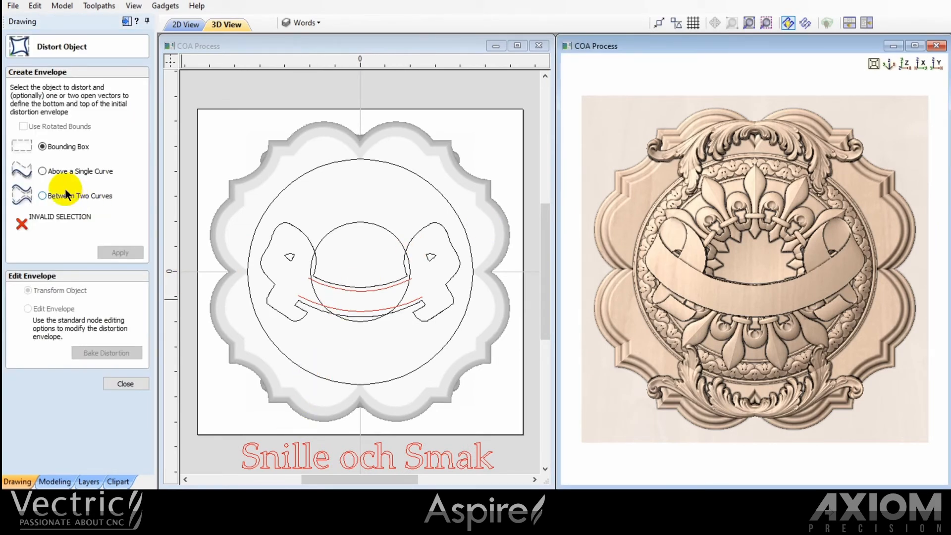
{"action": "left_click", "coordinate": [42, 195]}
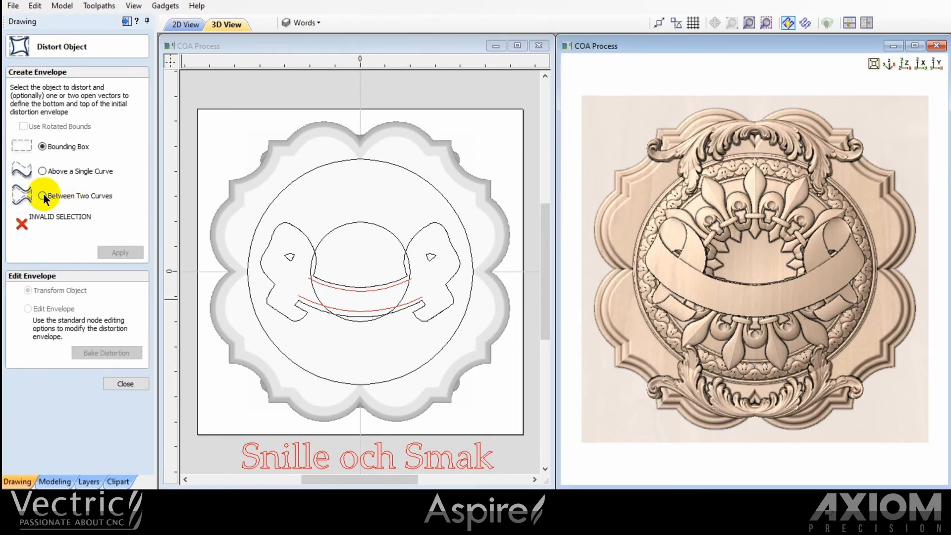
{"action": "left_click", "coordinate": [298, 454]}
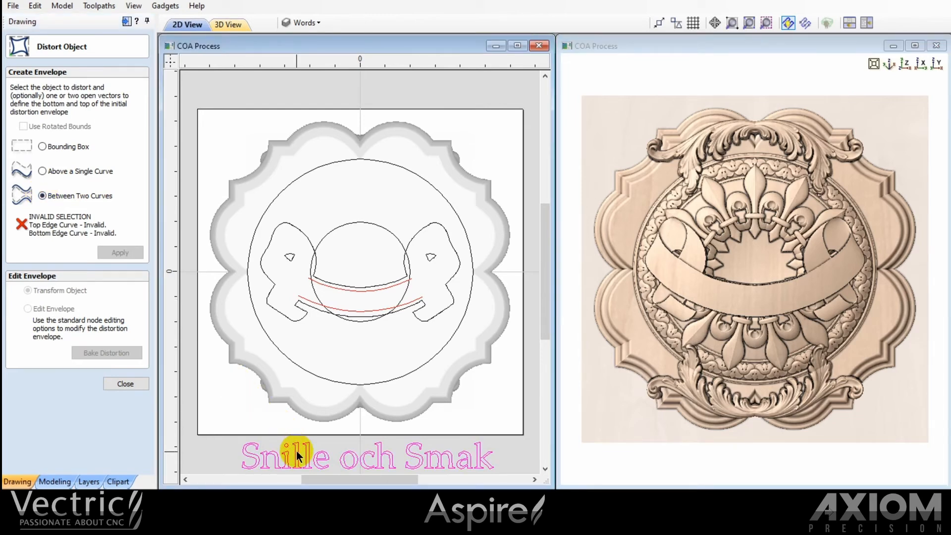
{"action": "left_click", "coordinate": [340, 308]}
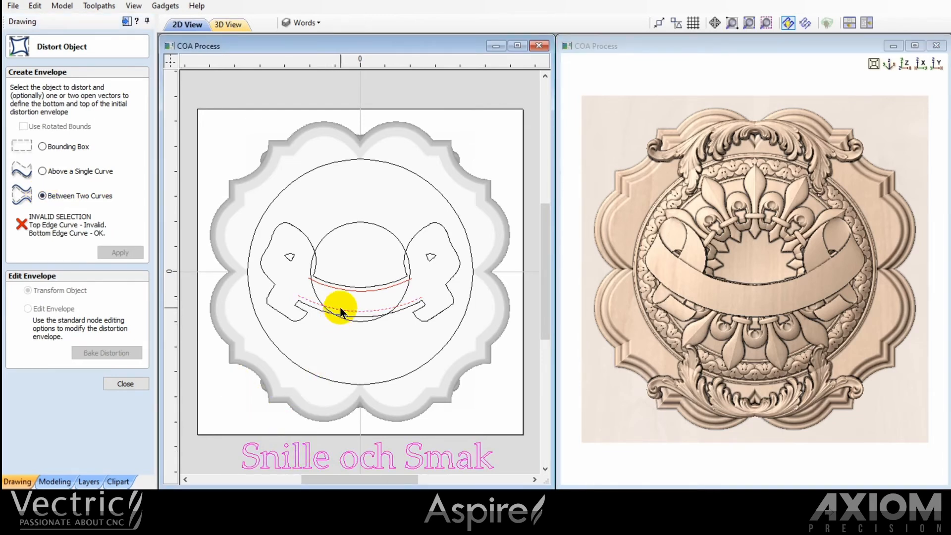
{"action": "left_click", "coordinate": [341, 289], "text": "shift"}
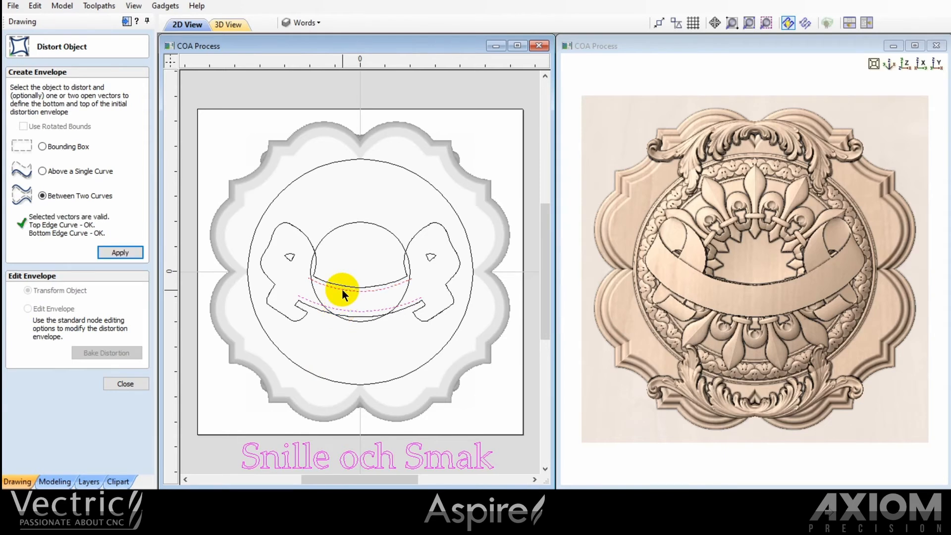
{"action": "left_click", "coordinate": [113, 252]}
{"action": "left_click", "coordinate": [112, 354]}
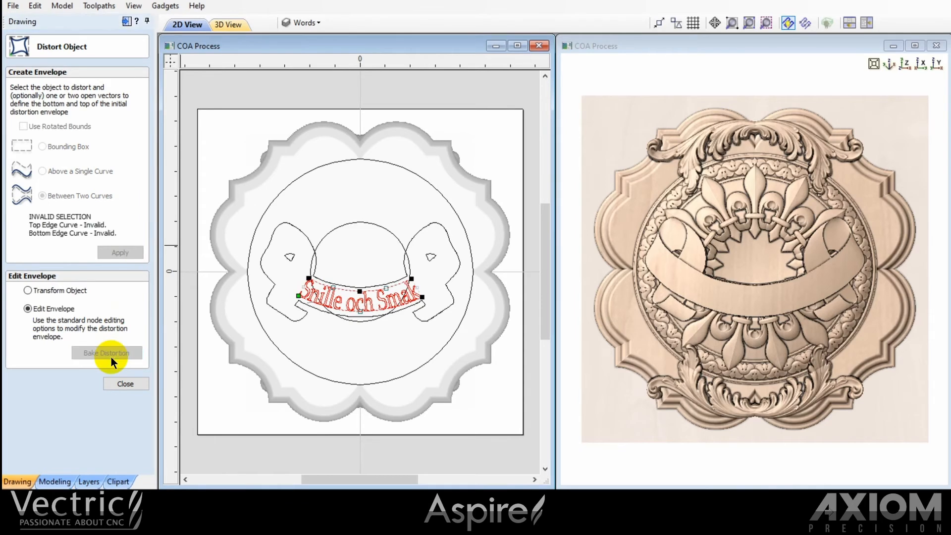
{"action": "left_click", "coordinate": [125, 384]}
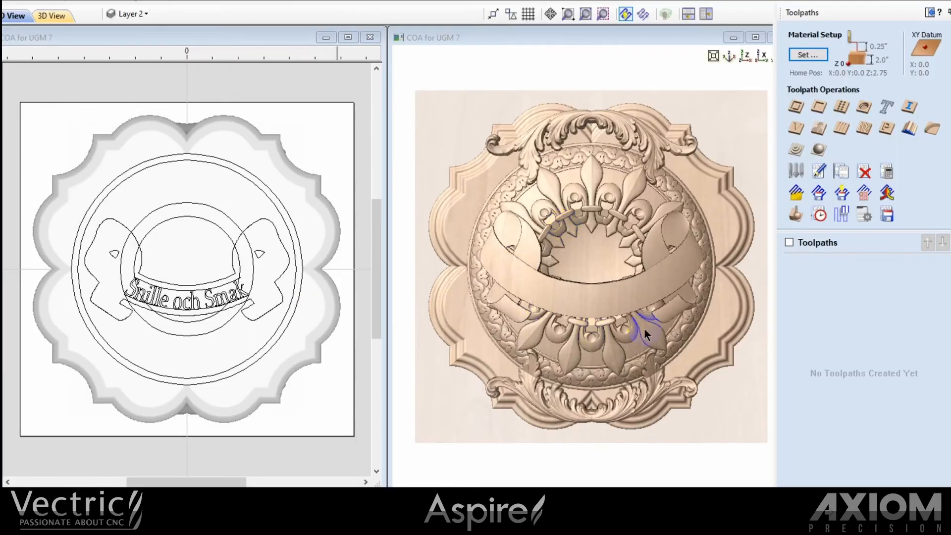
Step: Calculate a 3D finish toolpath with the 0.0625 inch ball nose, material boundary and 90-degree raster, and run its animated preview
{"action": "left_click", "coordinate": [819, 147]}
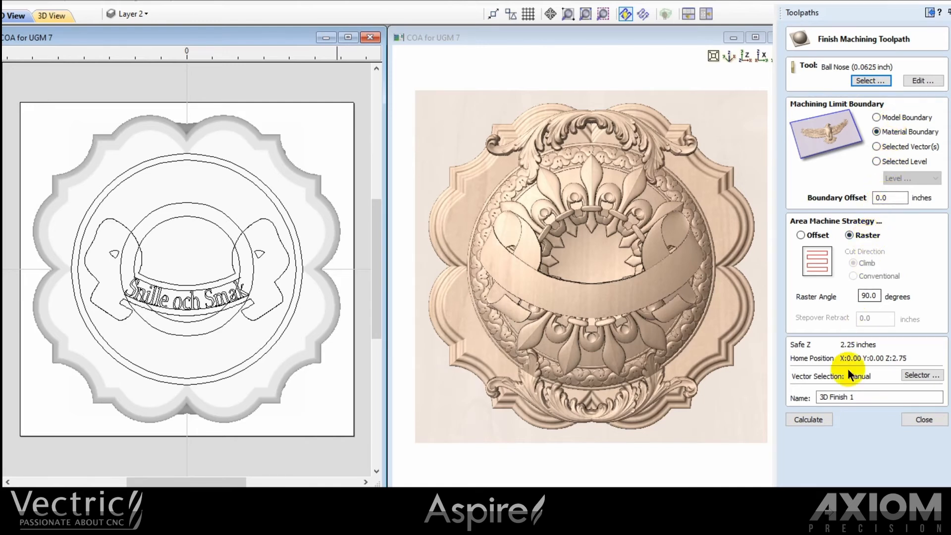
{"action": "left_click", "coordinate": [810, 421]}
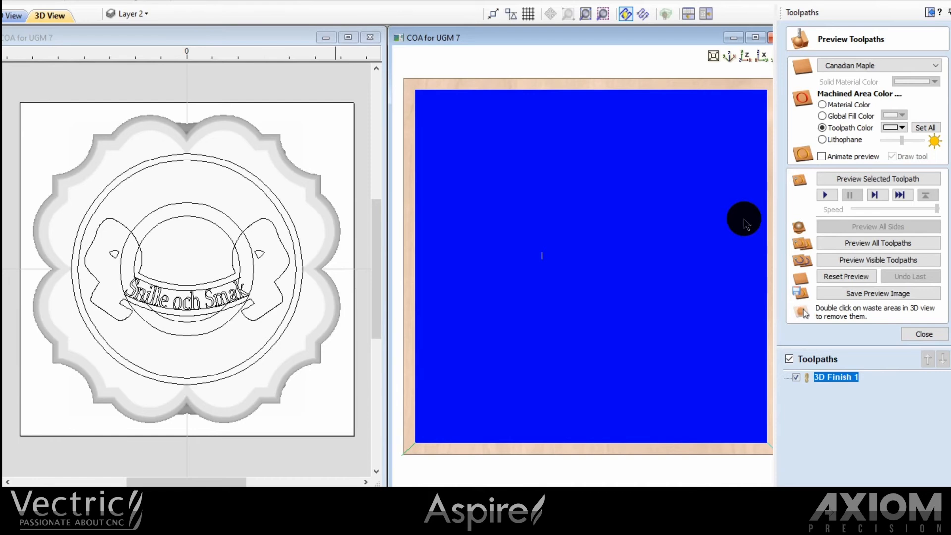
{"action": "left_click", "coordinate": [822, 156]}
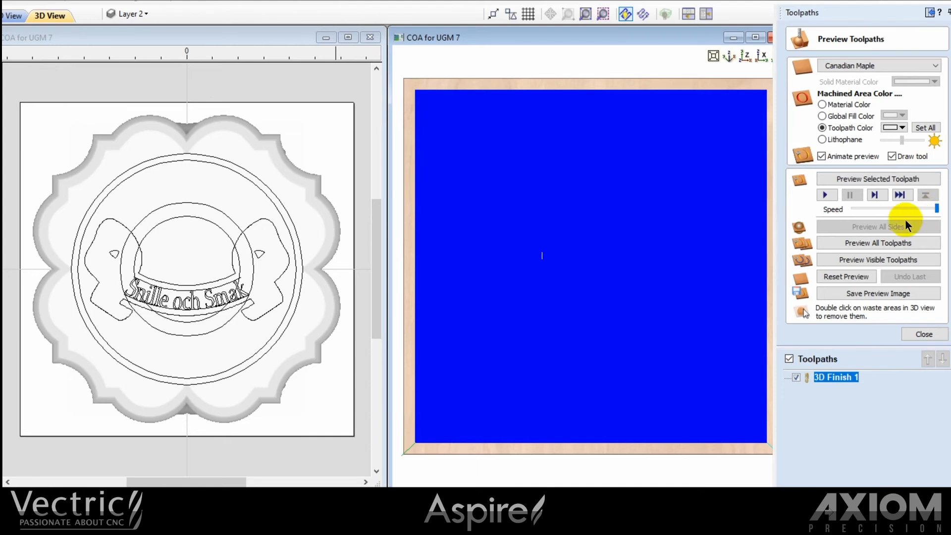
{"action": "left_click", "coordinate": [870, 179]}
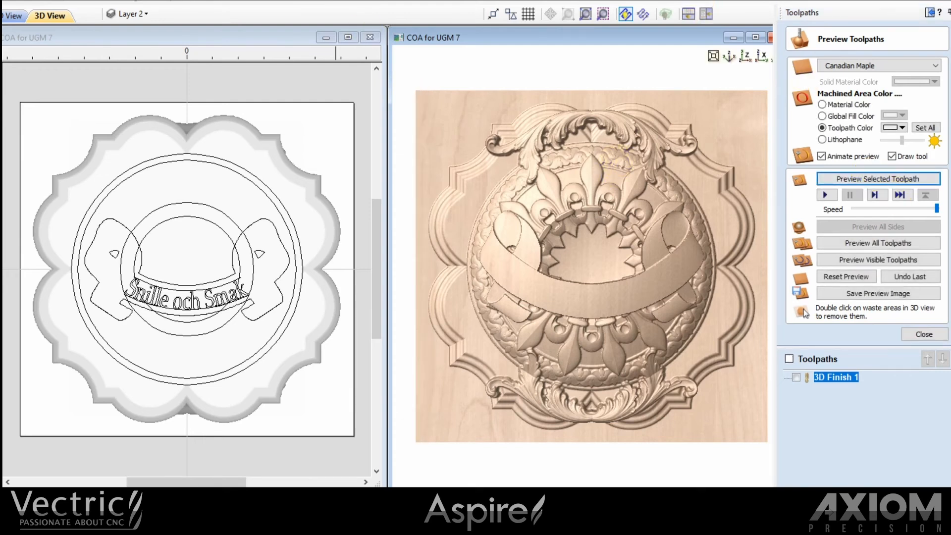
{"action": "left_click", "coordinate": [921, 333]}
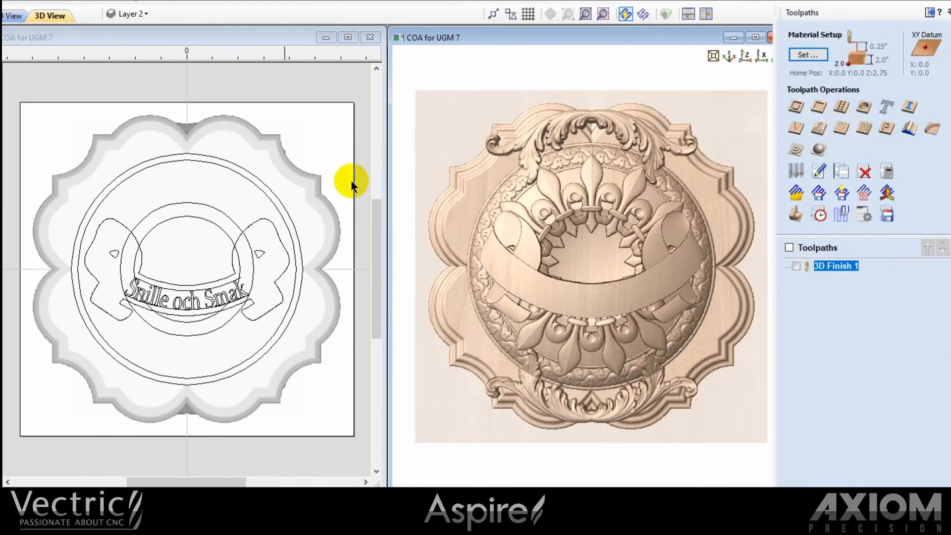
Step: Calculate a V-carve toolpath for all the banner lettering with the 30-degree 0.25 inch V-bit, start depth 0.0, projected onto the 3D model
{"action": "left_click", "coordinate": [119, 271]}
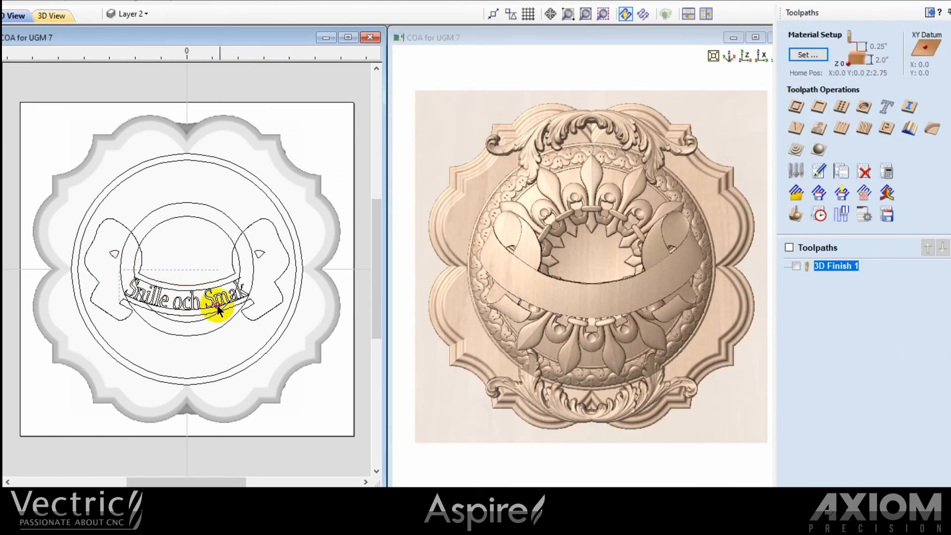
{"action": "left_click", "coordinate": [248, 310]}
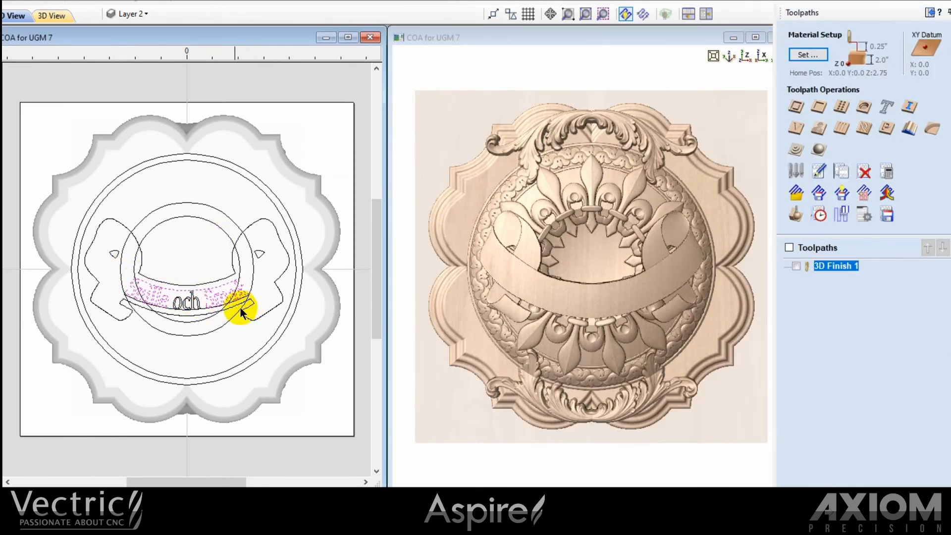
{"action": "left_click_drag", "start_coordinate": [121, 272], "coordinate": [251, 317]}
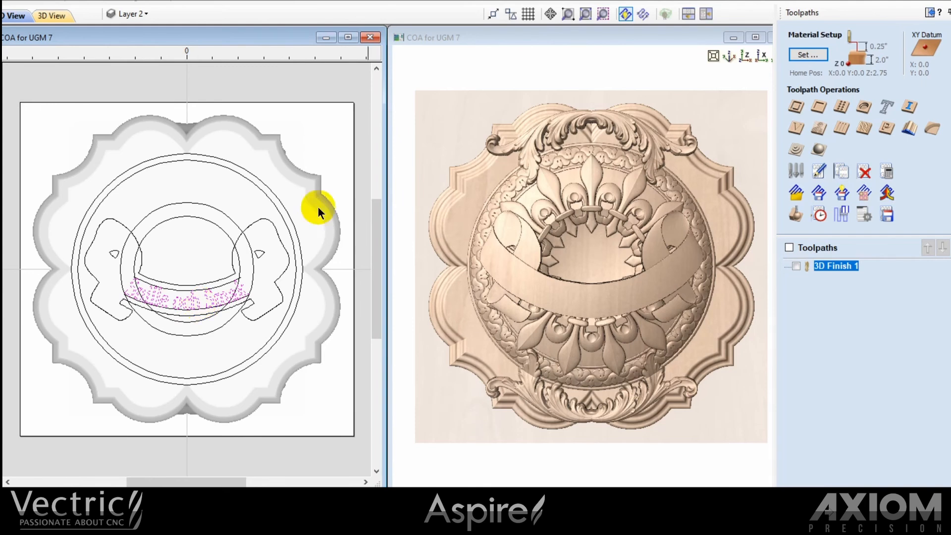
{"action": "left_click", "coordinate": [795, 127]}
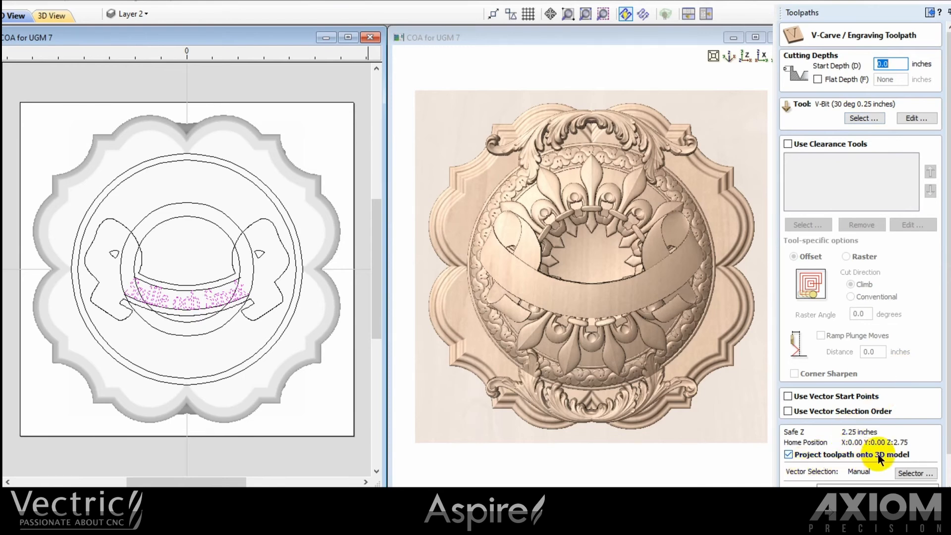
{"action": "scroll", "coordinate": [948, 444], "scroll_direction": "down", "scroll_amount": 2}
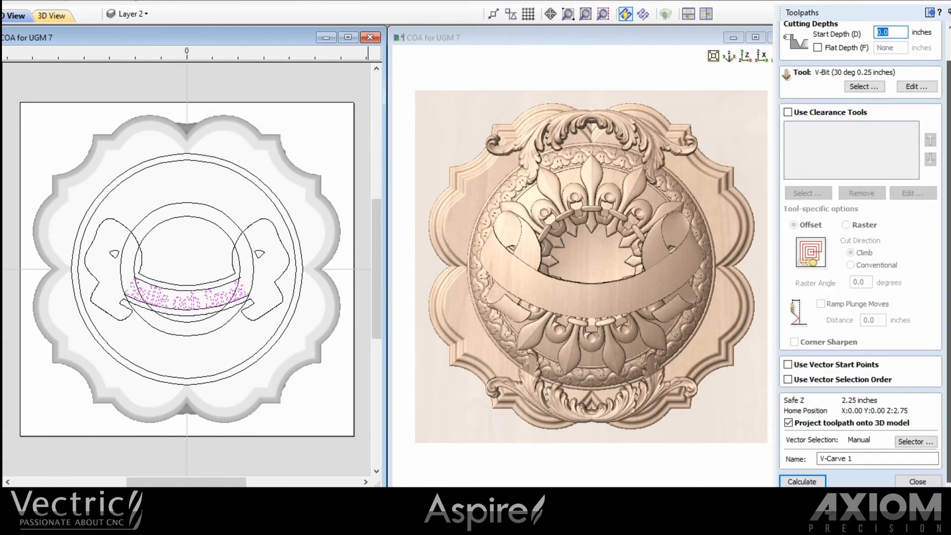
{"action": "left_click", "coordinate": [803, 482]}
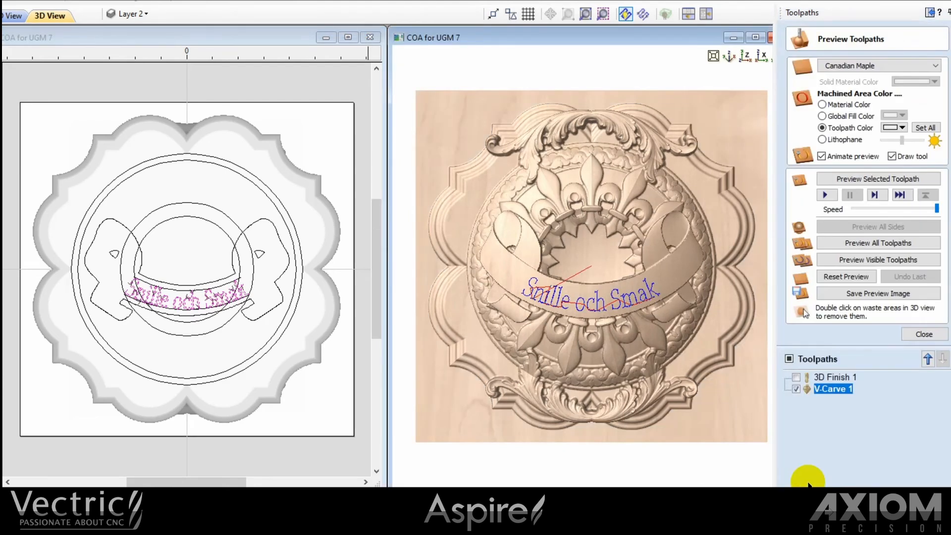
Step: Preview the V-carve toolpath on the banner and set its machined area colour to red
{"action": "left_click", "coordinate": [855, 179]}
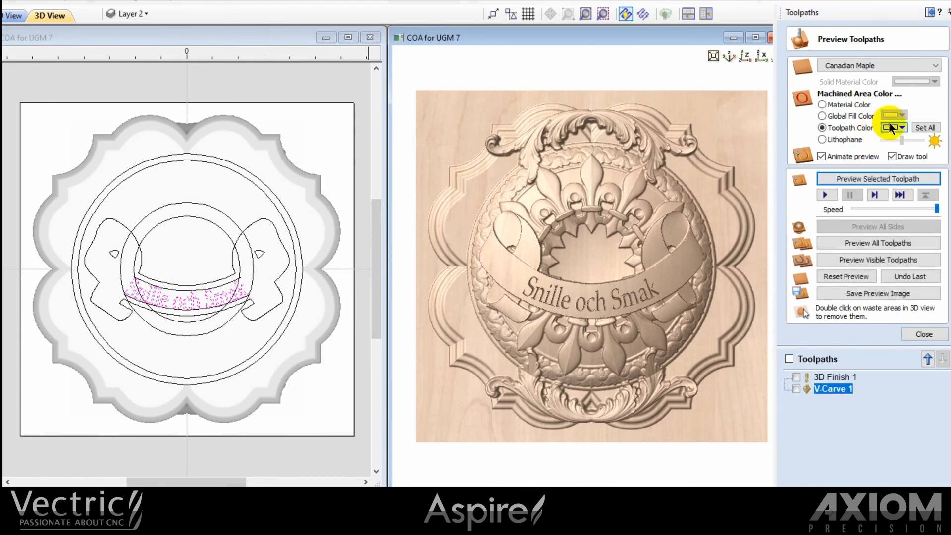
{"action": "left_click", "coordinate": [901, 129]}
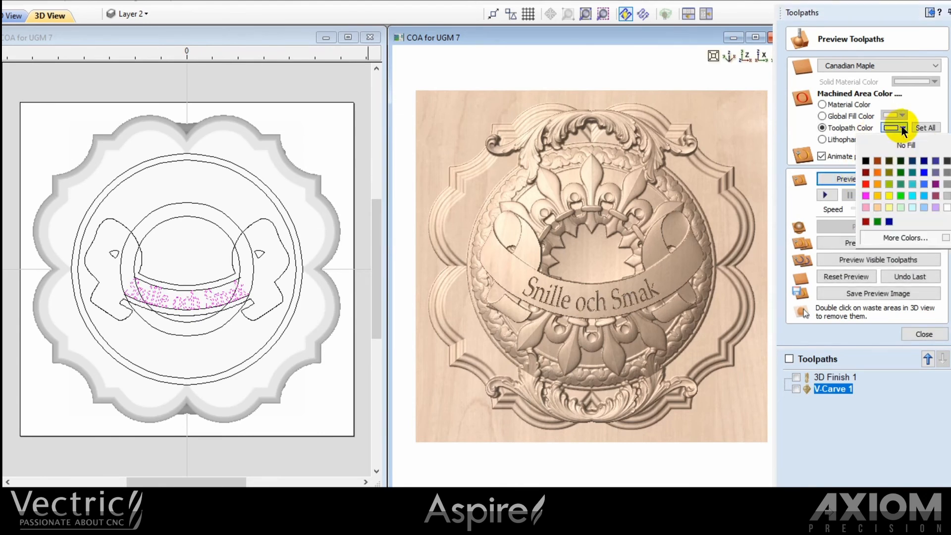
{"action": "left_click", "coordinate": [868, 187]}
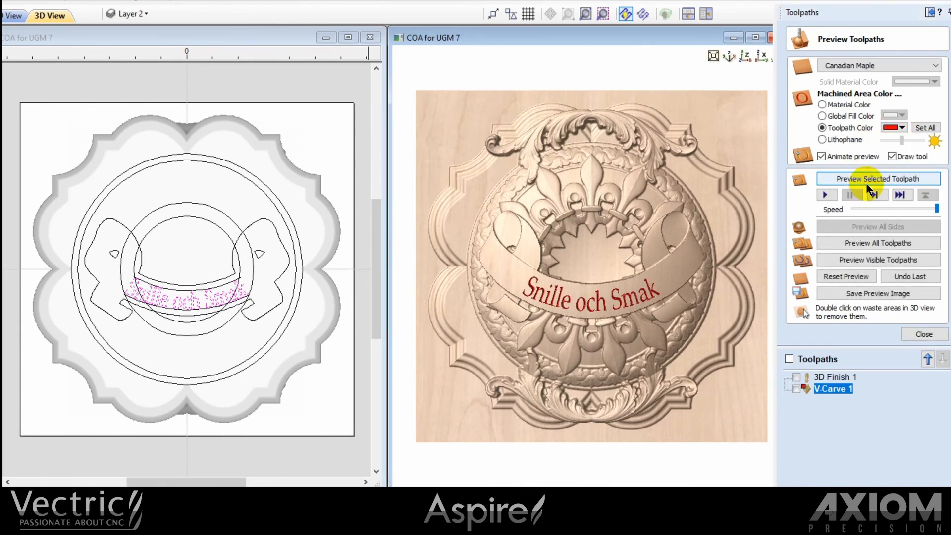
{"action": "left_click", "coordinate": [755, 37]}
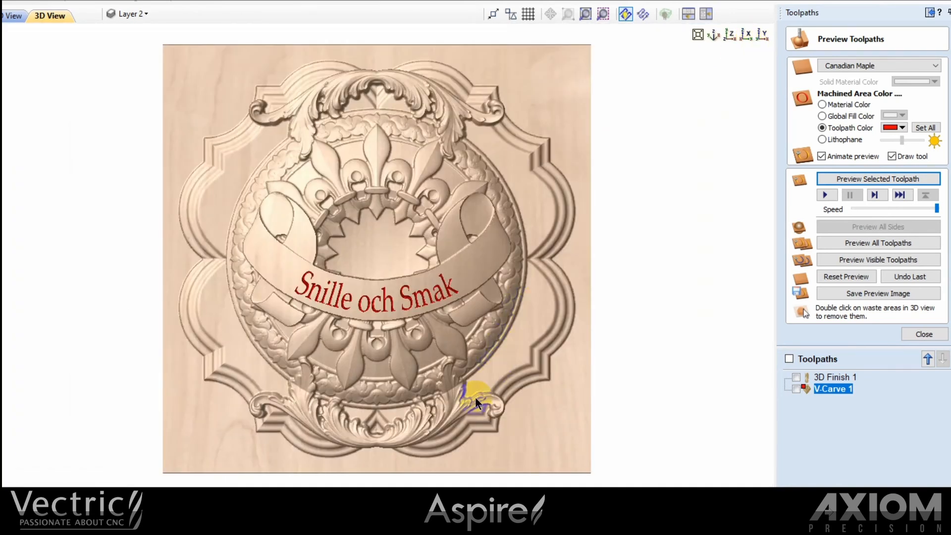
{"action": "left_click_drag", "start_coordinate": [455, 424], "coordinate": [607, 158]}
{"action": "left_click", "coordinate": [729, 35]}
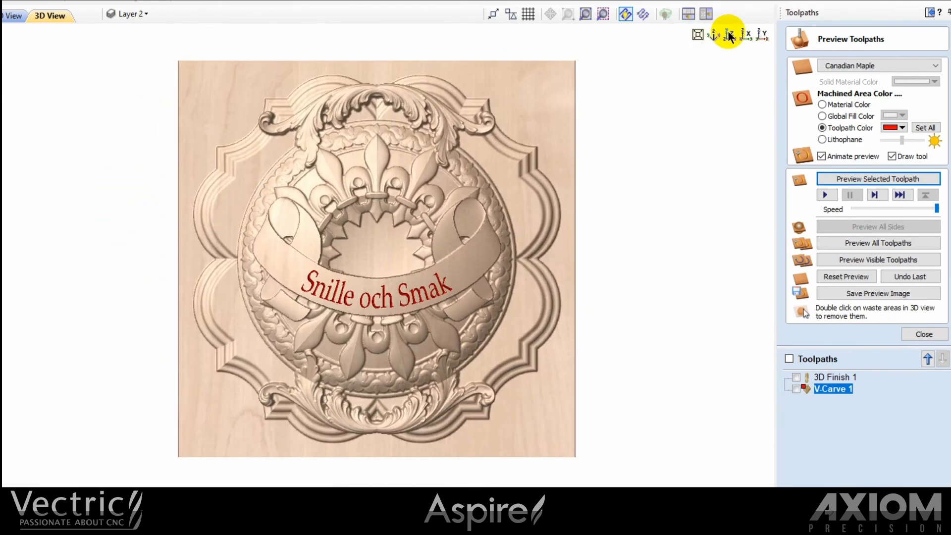